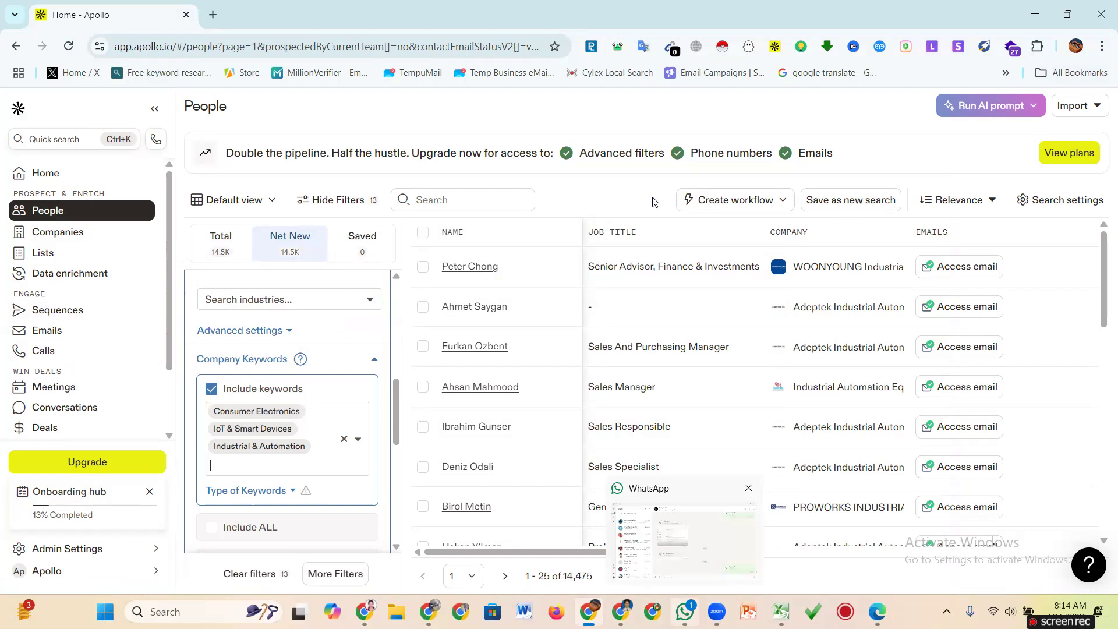
# Switch to the other Chrome window, search Google for "Instant data scraper" and open its Chrome Web Store page
pyautogui.hotkey('alt', 'Tab')
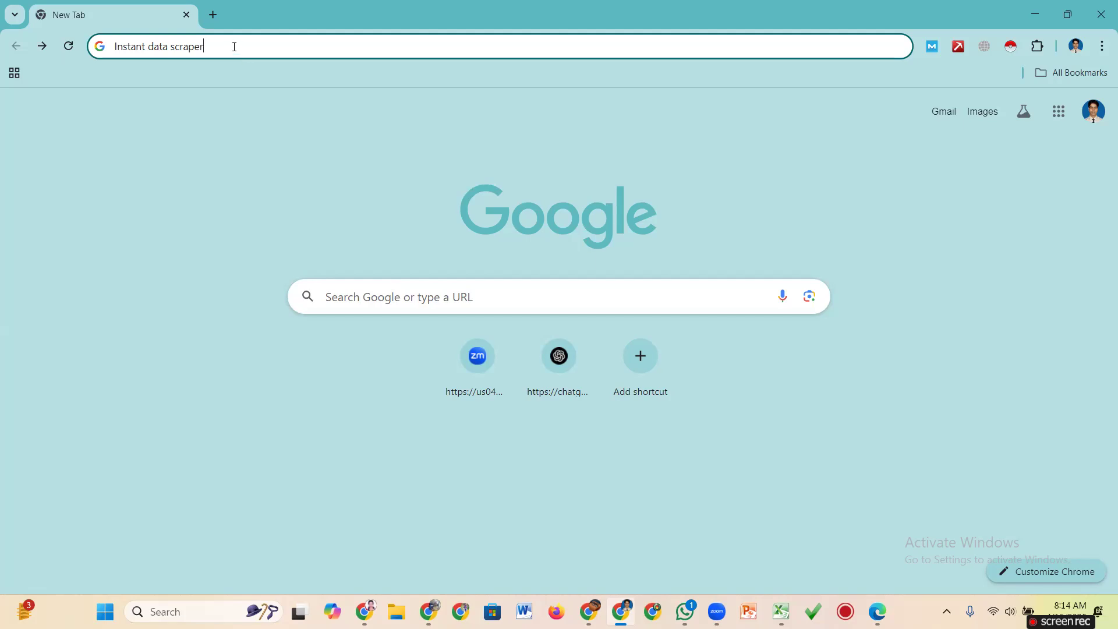
pyautogui.press('Return')
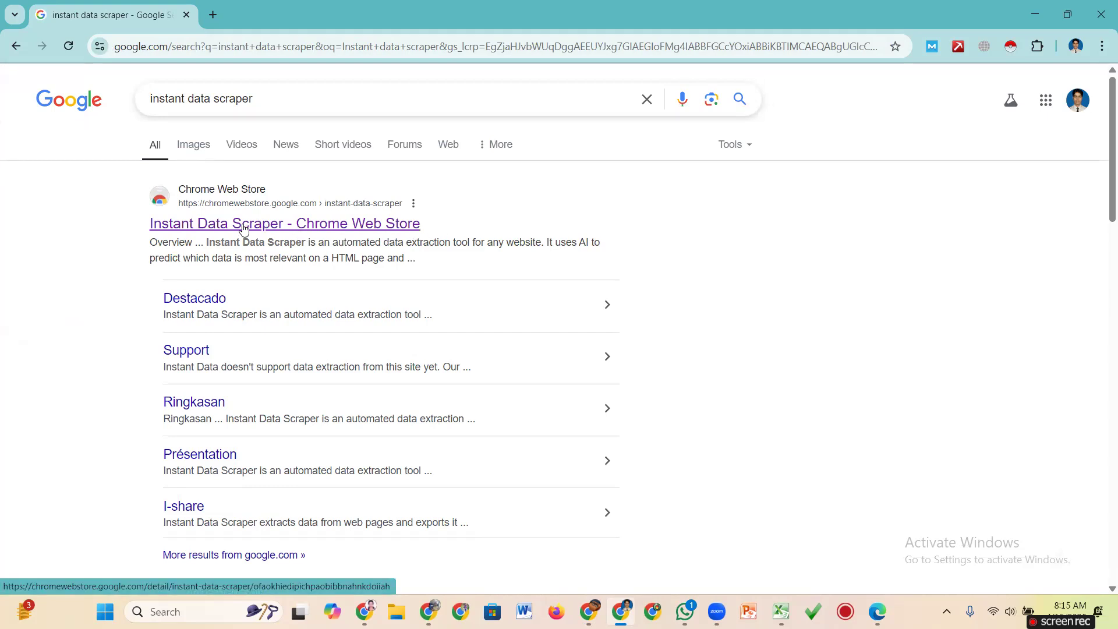
pyautogui.click(387, 225)
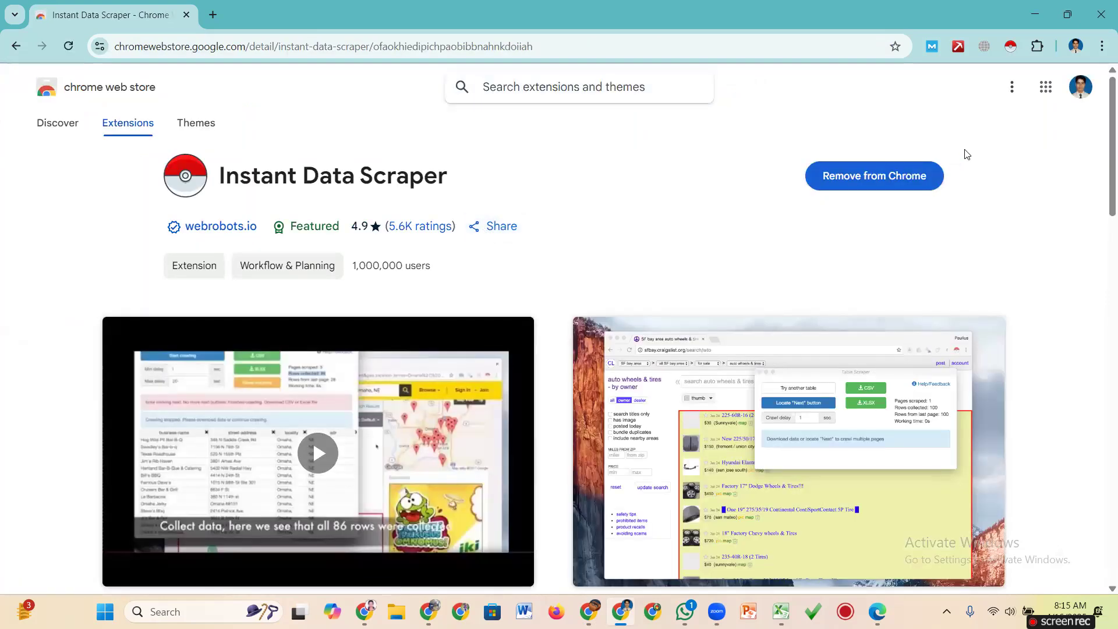
# Remove the existing Instant Data Scraper extension from Chrome
pyautogui.click(905, 177)
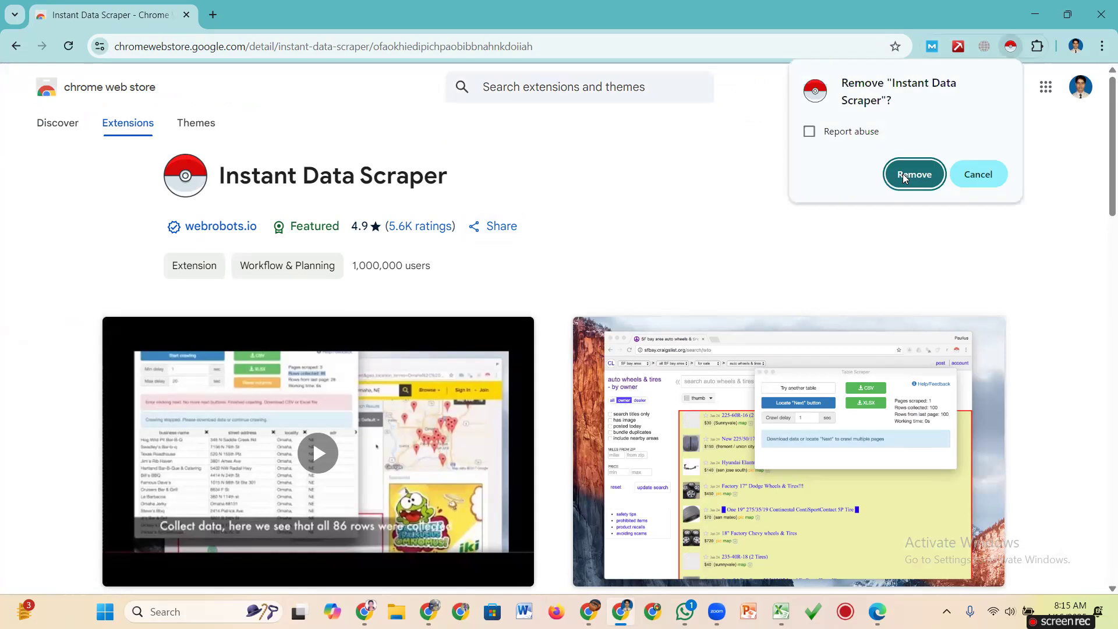
pyautogui.click(914, 177)
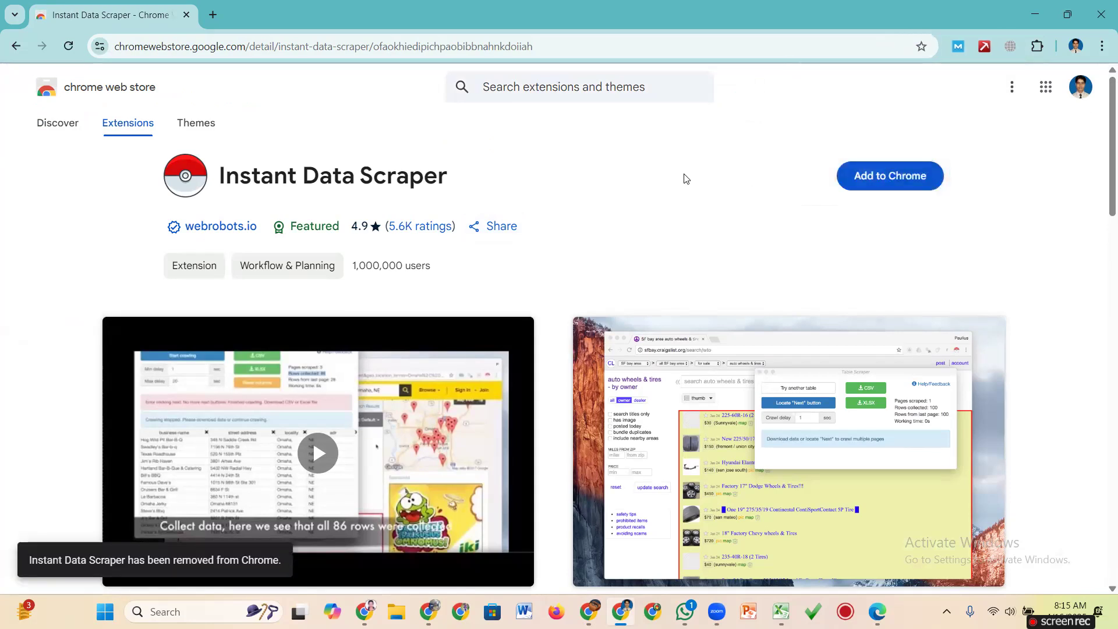
# Go back to the search results and reopen the Instant Data Scraper page in the Chrome Web Store
pyautogui.click(18, 45)
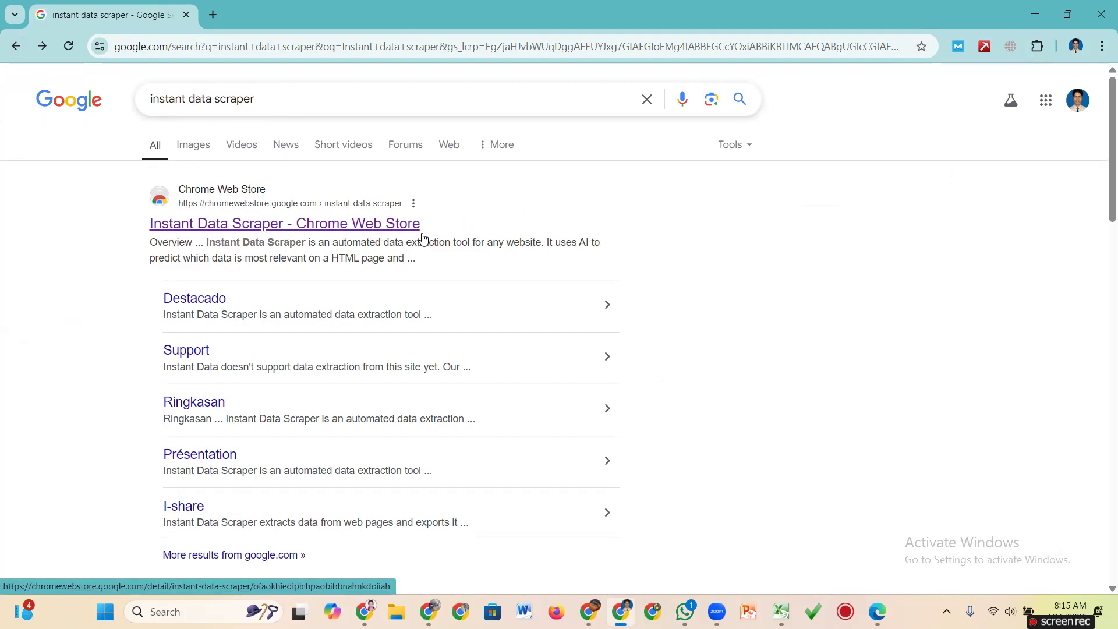
pyautogui.scroll(-5, 267, 231)
pyautogui.scroll(5, 265, 228)
pyautogui.click(265, 227)
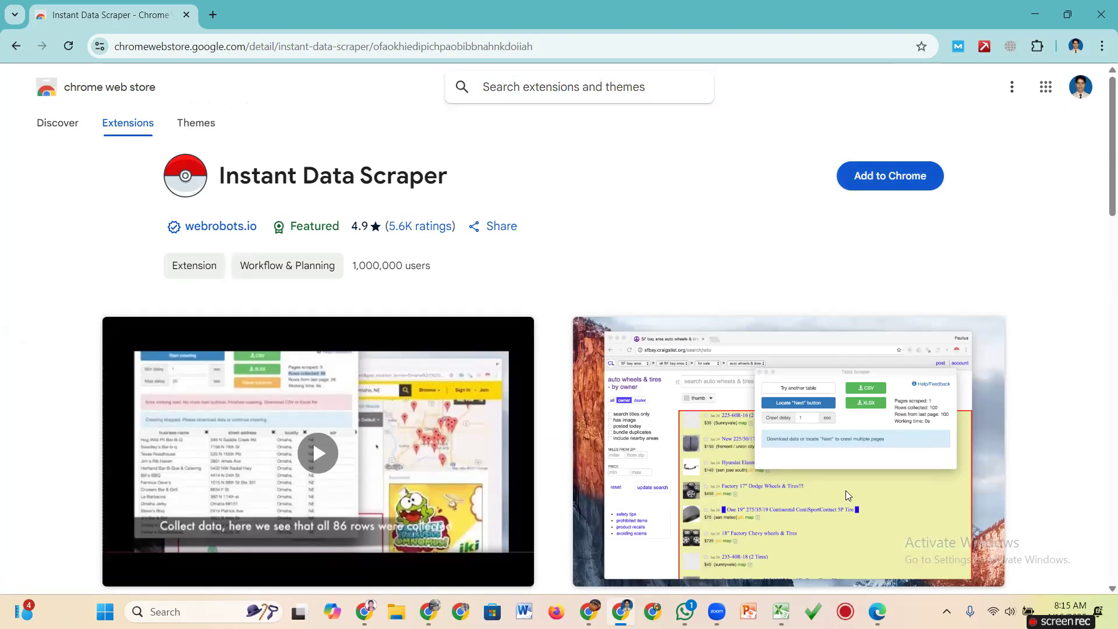
# Capture the Add to Chrome area, mark it with a red arrow and rectangle, frame the extension's title, and discard the capture
pyautogui.click(946, 610)
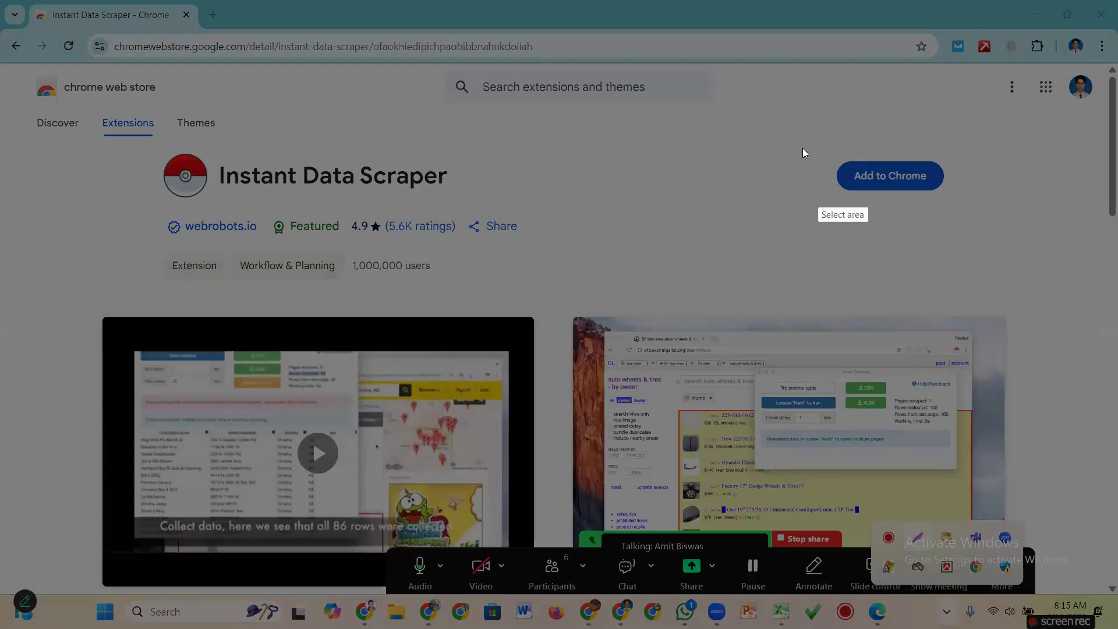
pyautogui.moveTo(803, 147); pyautogui.dragTo(978, 228)
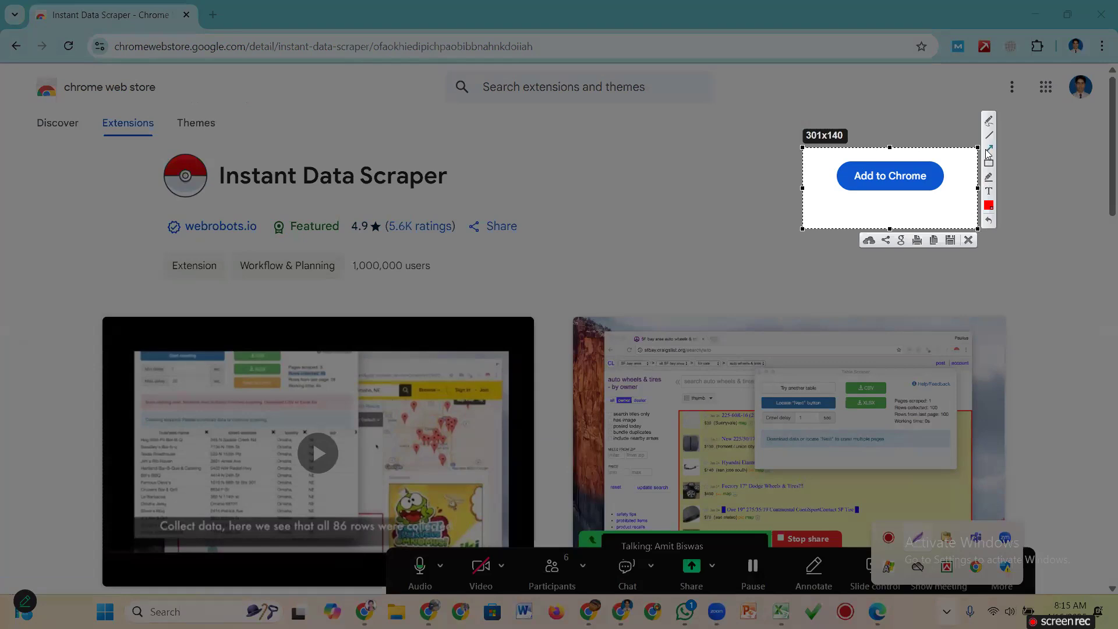
pyautogui.moveTo(707, 310); pyautogui.dragTo(723, 299)
pyautogui.moveTo(805, 257); pyautogui.dragTo(837, 202)
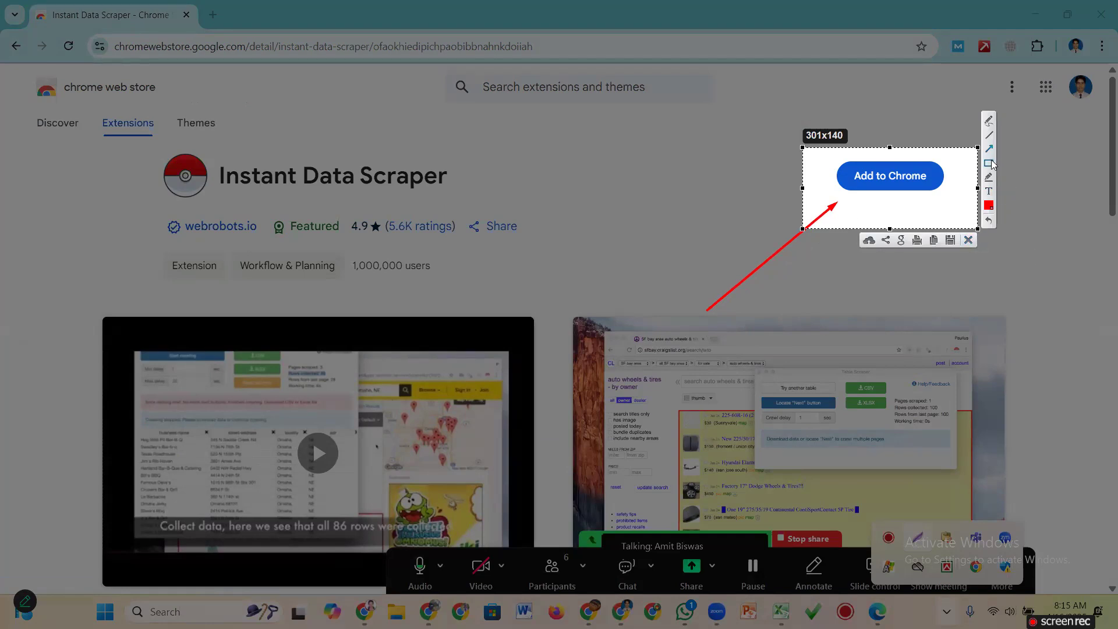
pyautogui.moveTo(130, 141)
pyautogui.mouseDown()
pyautogui.moveTo(147, 176)
pyautogui.moveTo(489, 215)
pyautogui.mouseUp()
pyautogui.moveTo(790, 140); pyautogui.dragTo(1005, 226)
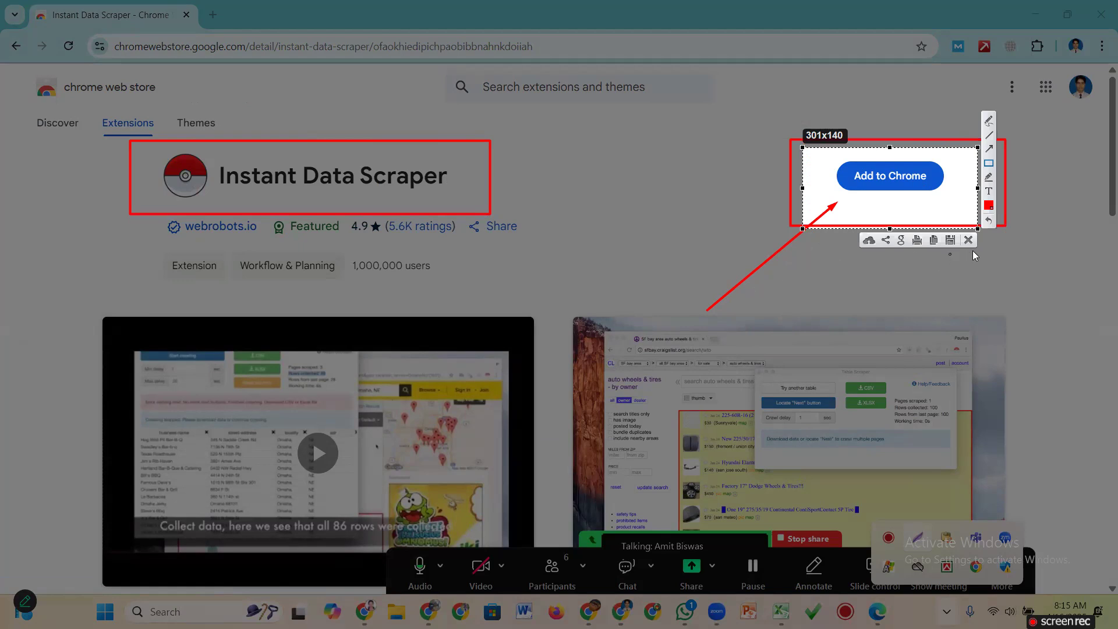
pyautogui.moveTo(97, 296); pyautogui.dragTo(233, 213)
pyautogui.click(967, 241)
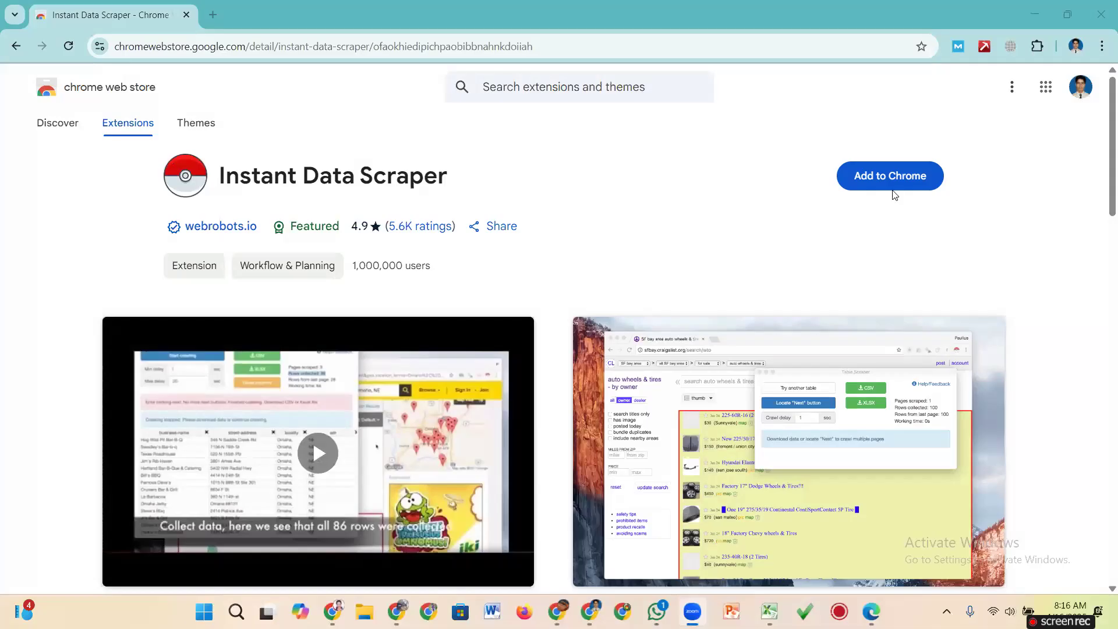
# Add the Instant Data Scraper extension to Chrome and accept its permissions
pyautogui.click(889, 185)
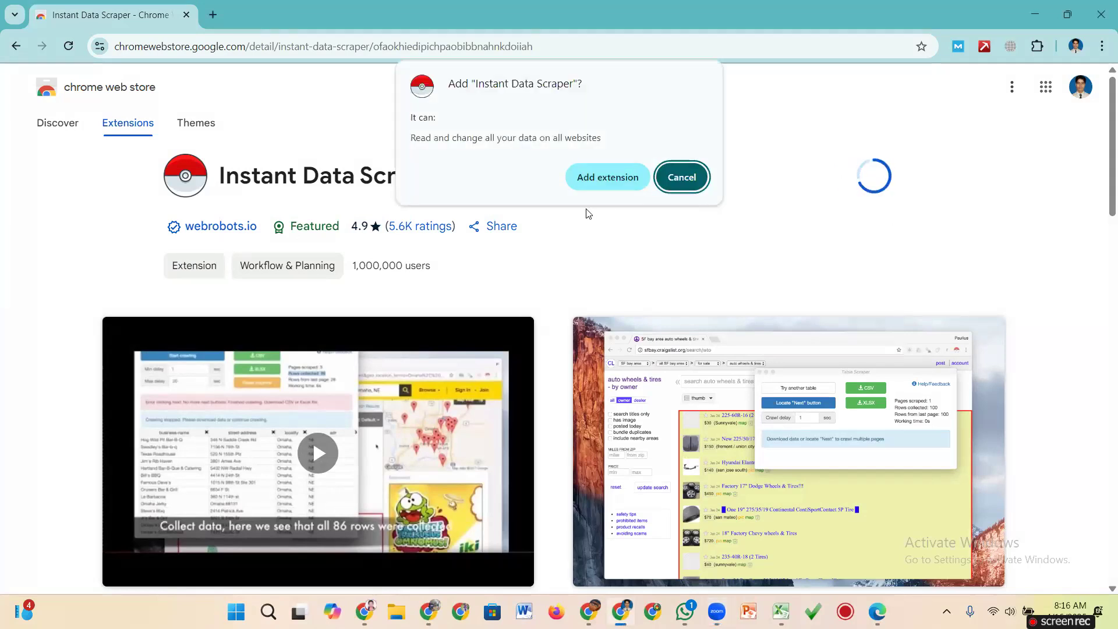
pyautogui.click(609, 177)
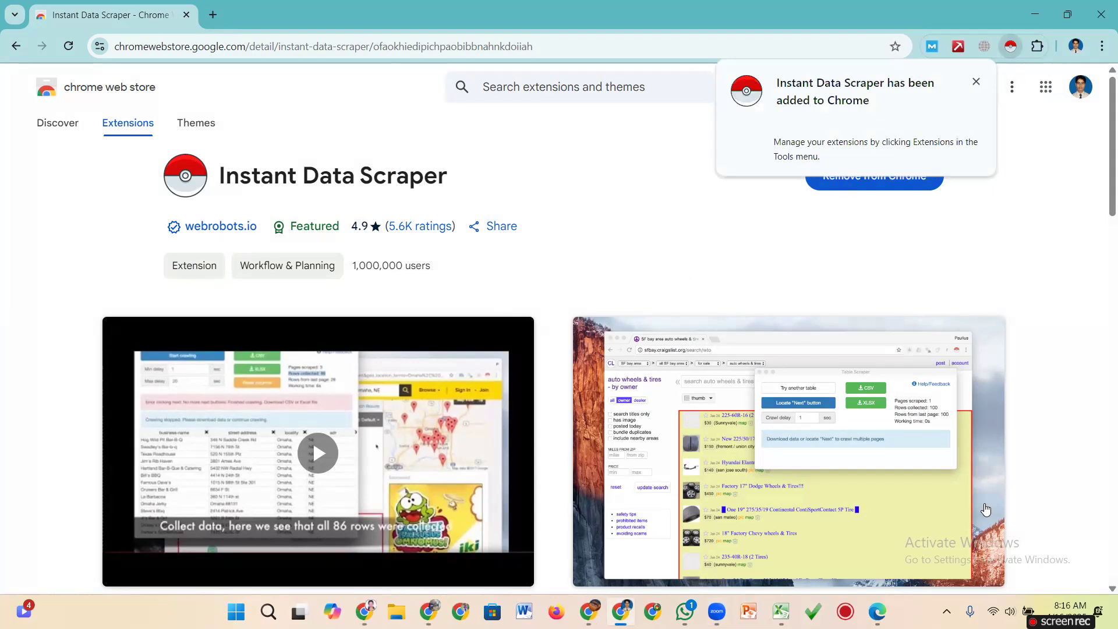
# Capture the browser's extensions icon, point a red arrow at it, and discard the capture
pyautogui.click(947, 612)
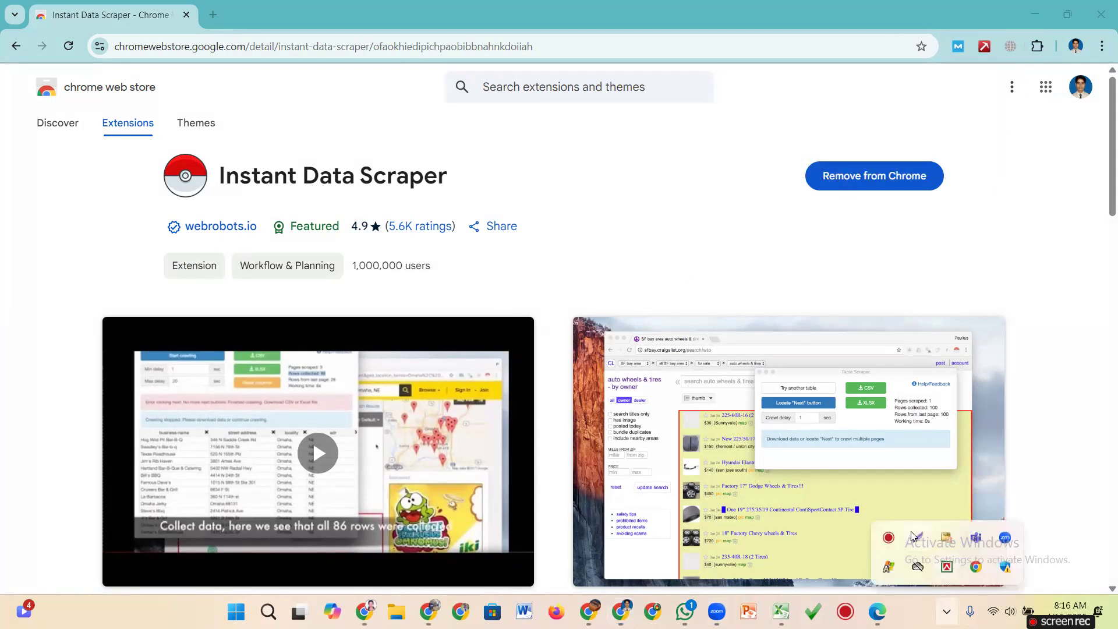
pyautogui.click(917, 536)
pyautogui.moveTo(1019, 36); pyautogui.dragTo(1056, 62)
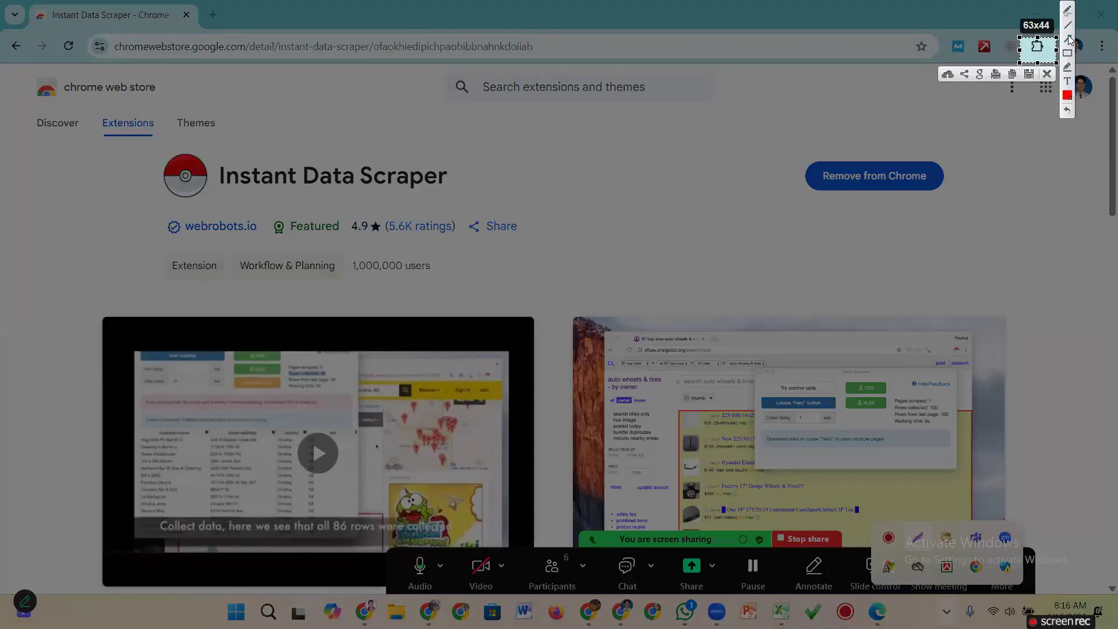
pyautogui.moveTo(932, 133); pyautogui.dragTo(963, 105)
pyautogui.moveTo(1021, 61); pyautogui.dragTo(1028, 57)
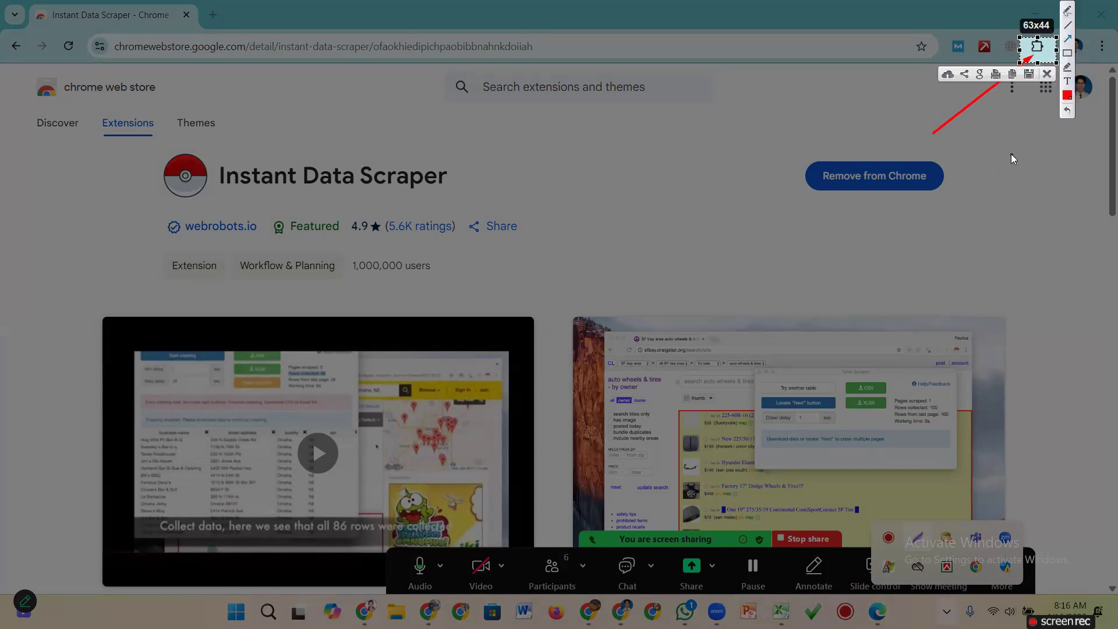
pyautogui.click(1047, 74)
# Pin the Instant Data Scraper extension in Chrome
pyautogui.click(1037, 48)
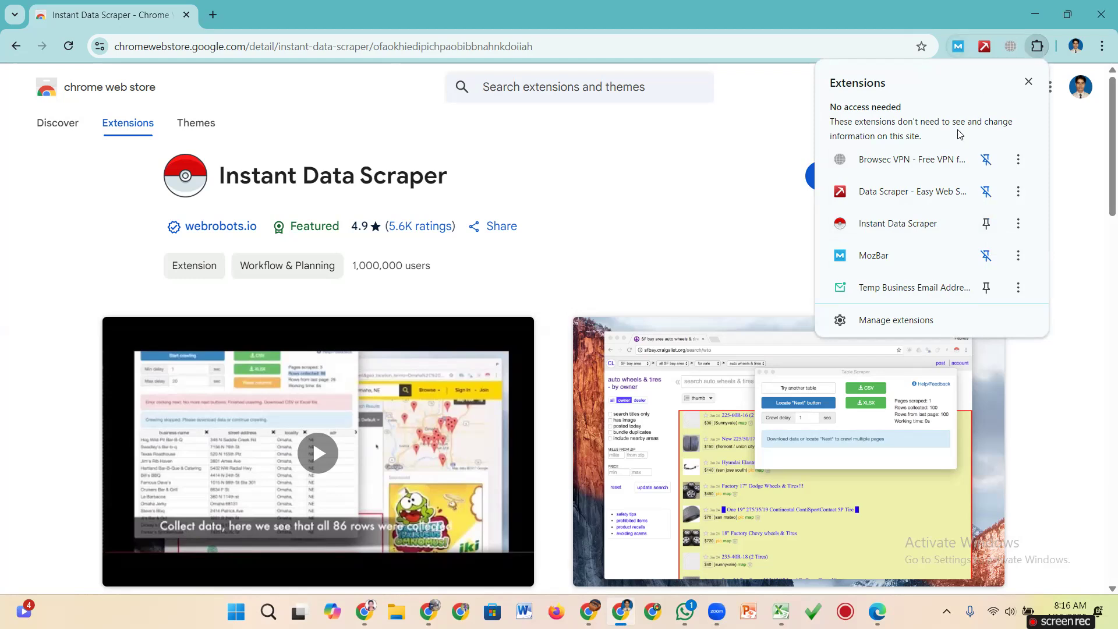
pyautogui.click(986, 225)
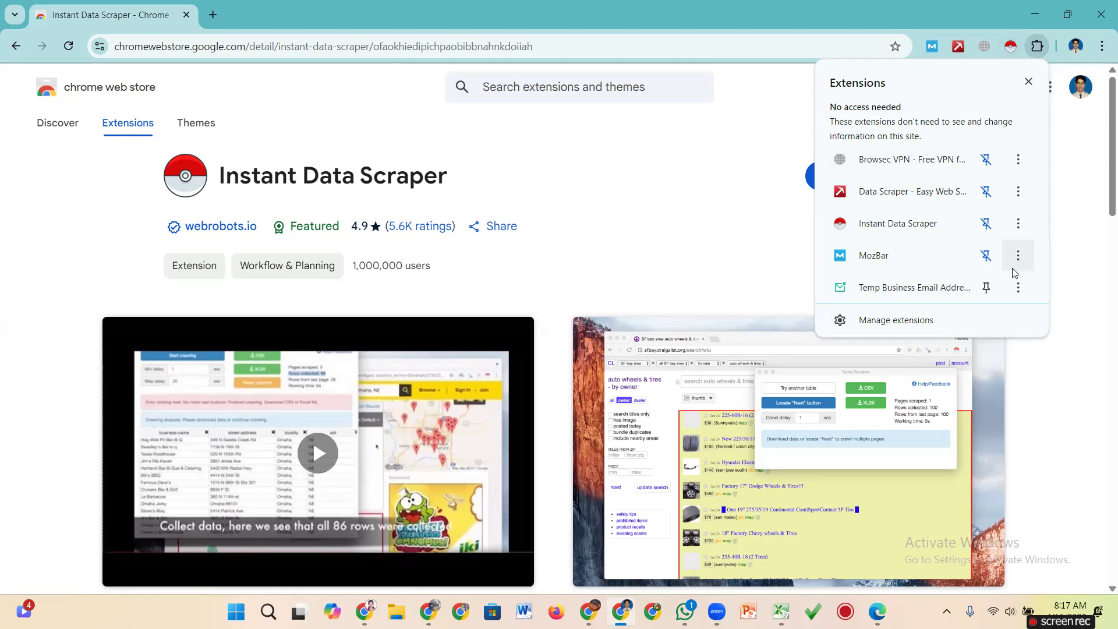
pyautogui.click(986, 224)
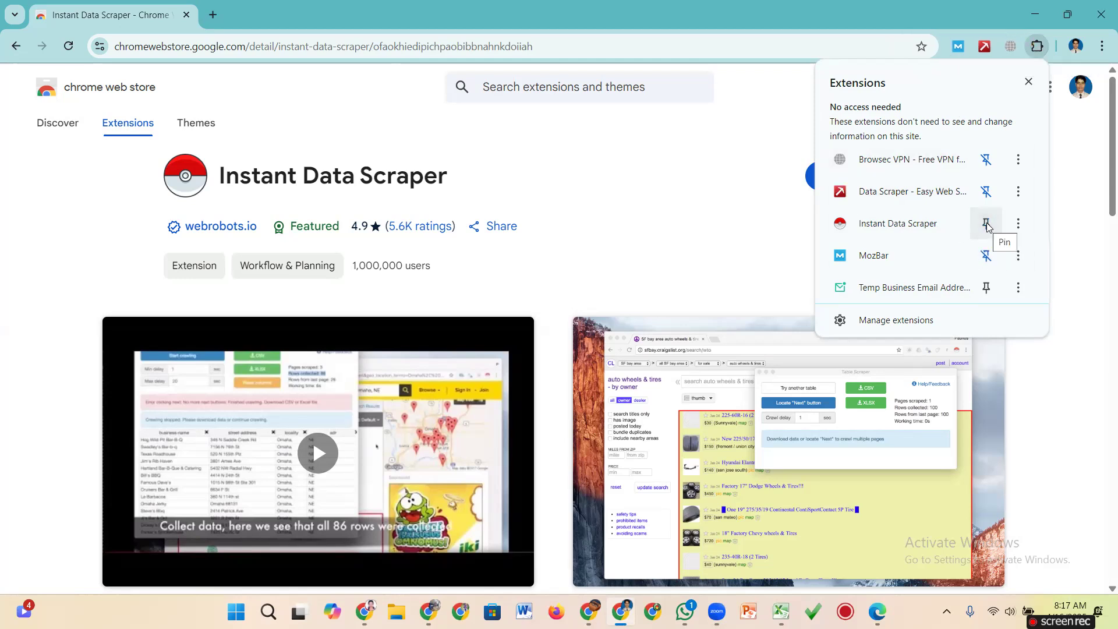
pyautogui.click(987, 225)
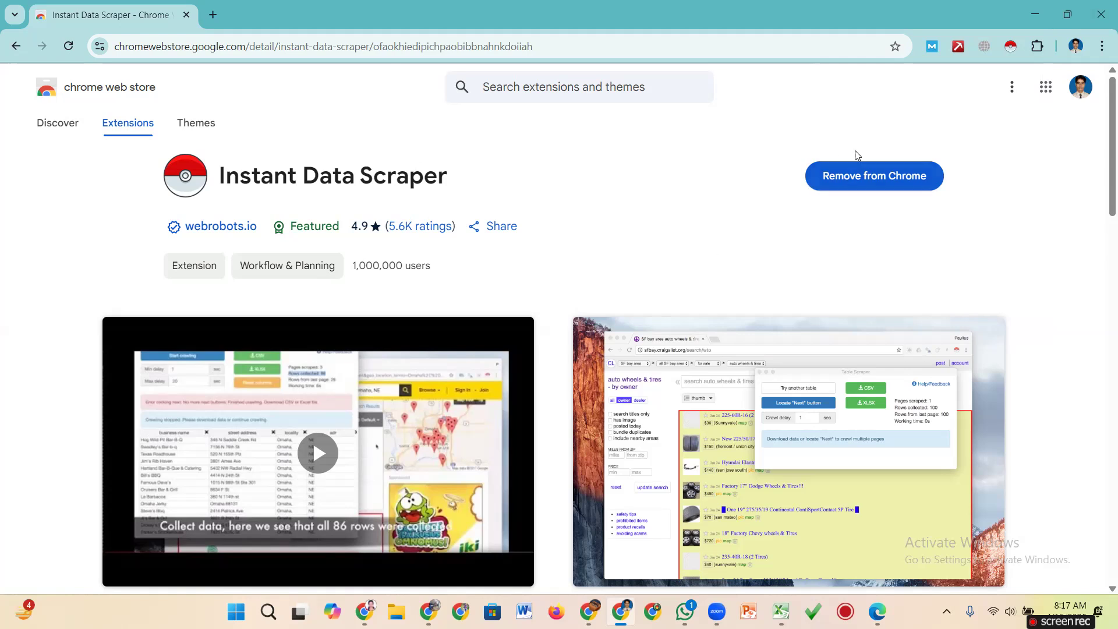
# Return to the Apollo window and open the overview of saved lists
pyautogui.click(1040, 11)
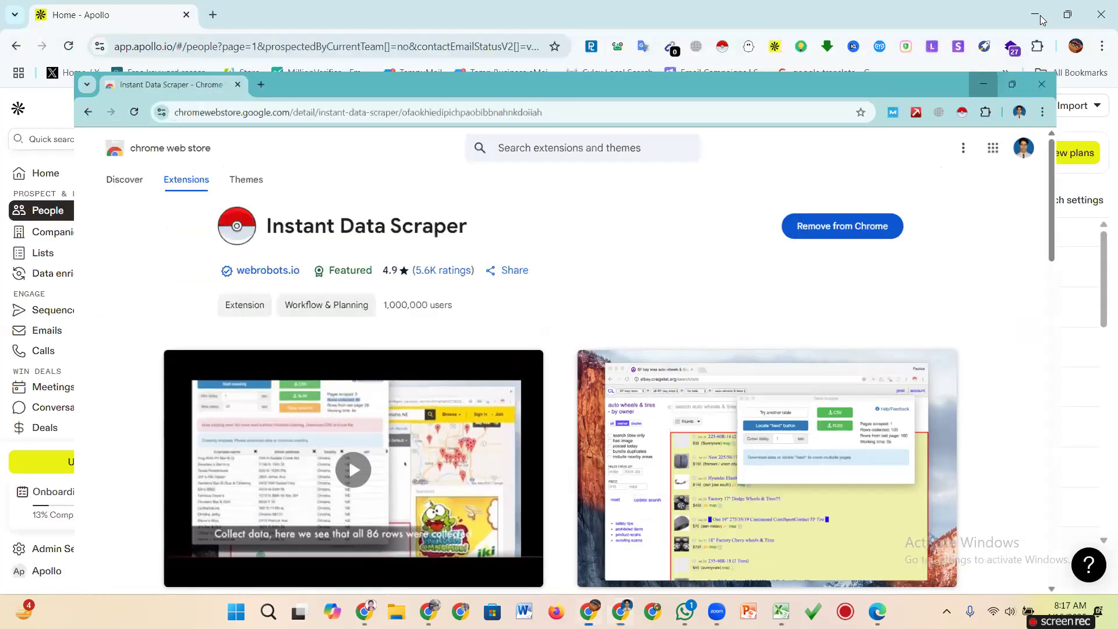
pyautogui.click(48, 259)
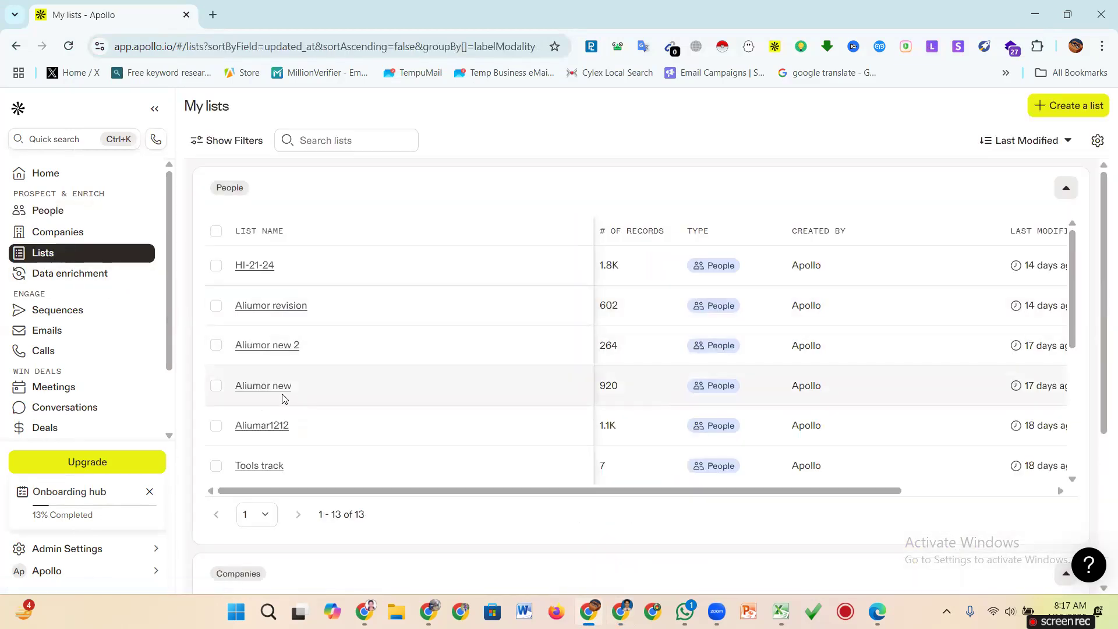
# Look through the saved people and company lists with their record counts, and open the Aliumor new 2 list
pyautogui.scroll(-3, 284, 399)
pyautogui.scroll(3, 285, 399)
pyautogui.scroll(-5, 284, 399)
pyautogui.scroll(-4, 284, 398)
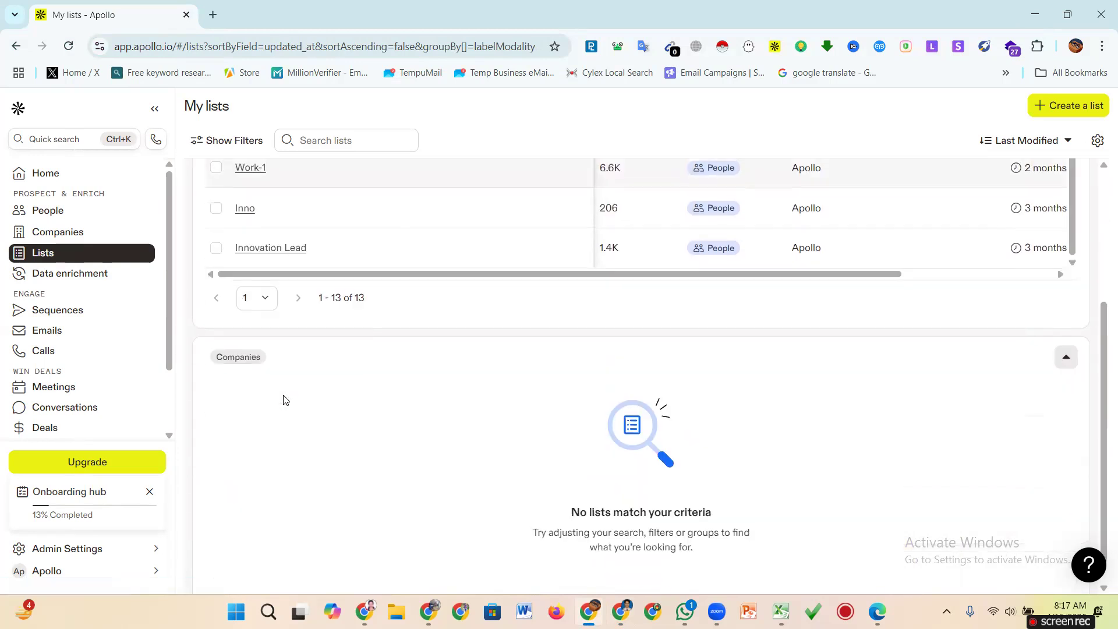
pyautogui.scroll(4, 284, 398)
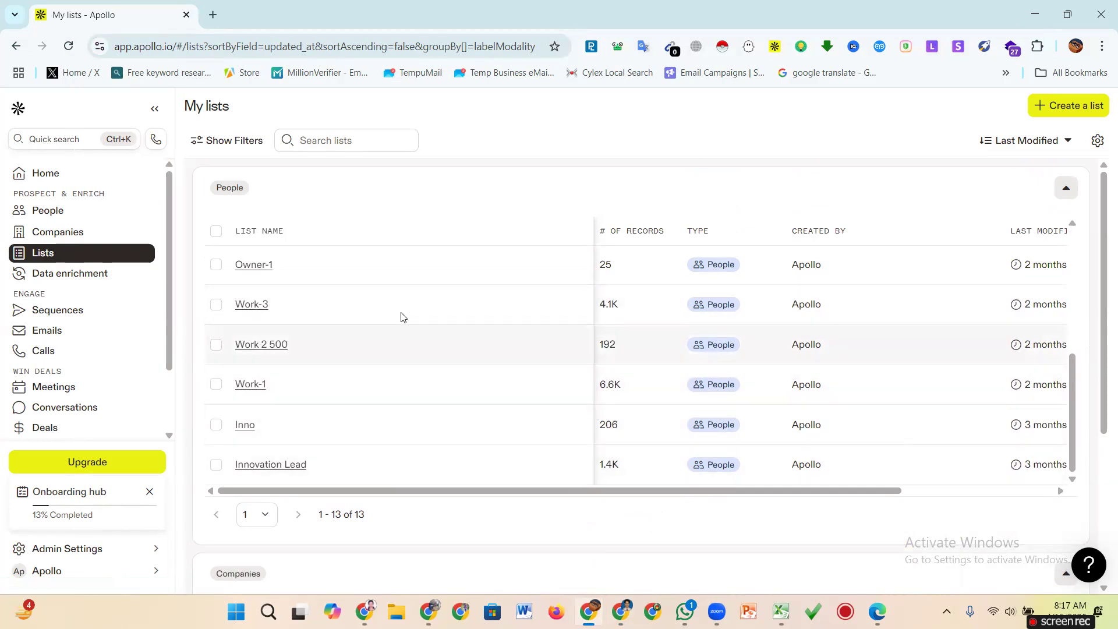
pyautogui.scroll(-1, 466, 358)
pyautogui.scroll(4, 244, 349)
pyautogui.scroll(1, 249, 349)
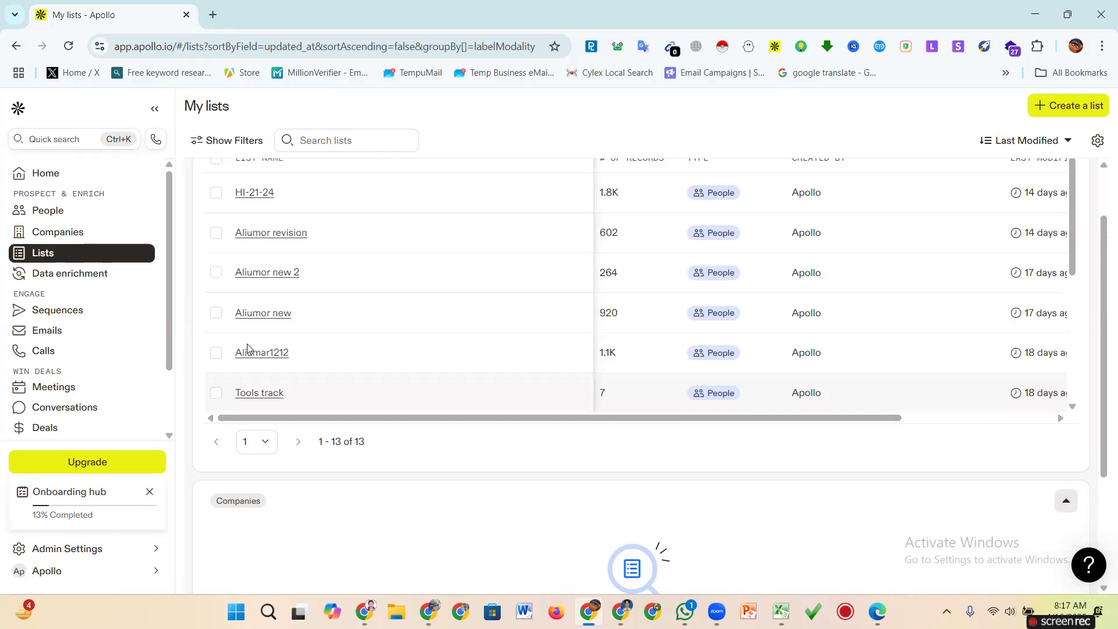
pyautogui.scroll(-1, 255, 352)
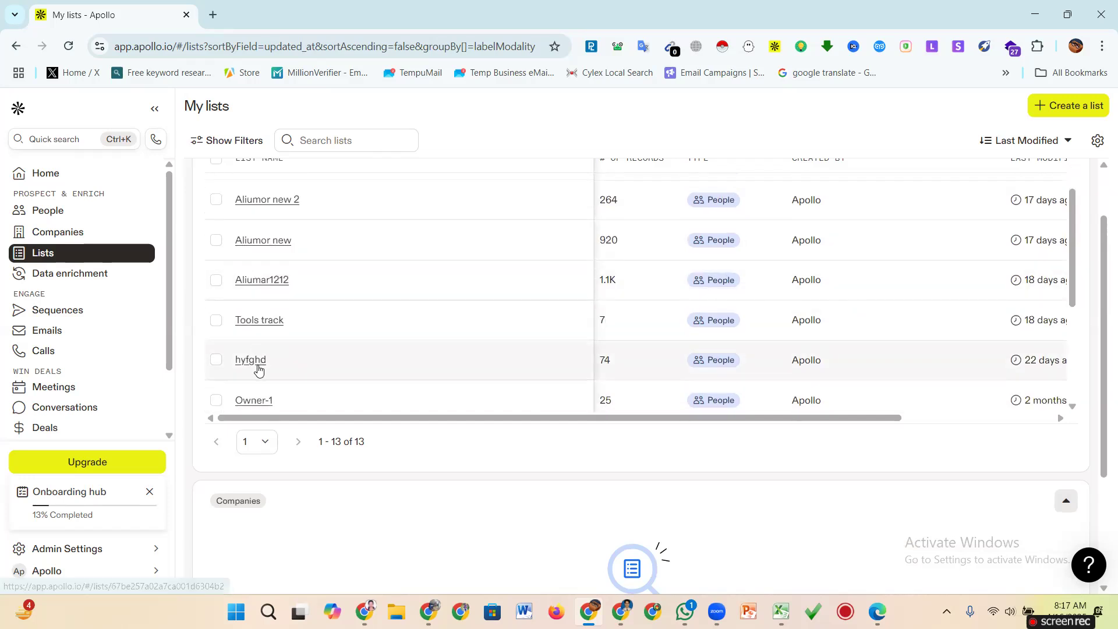
pyautogui.scroll(-3, 258, 361)
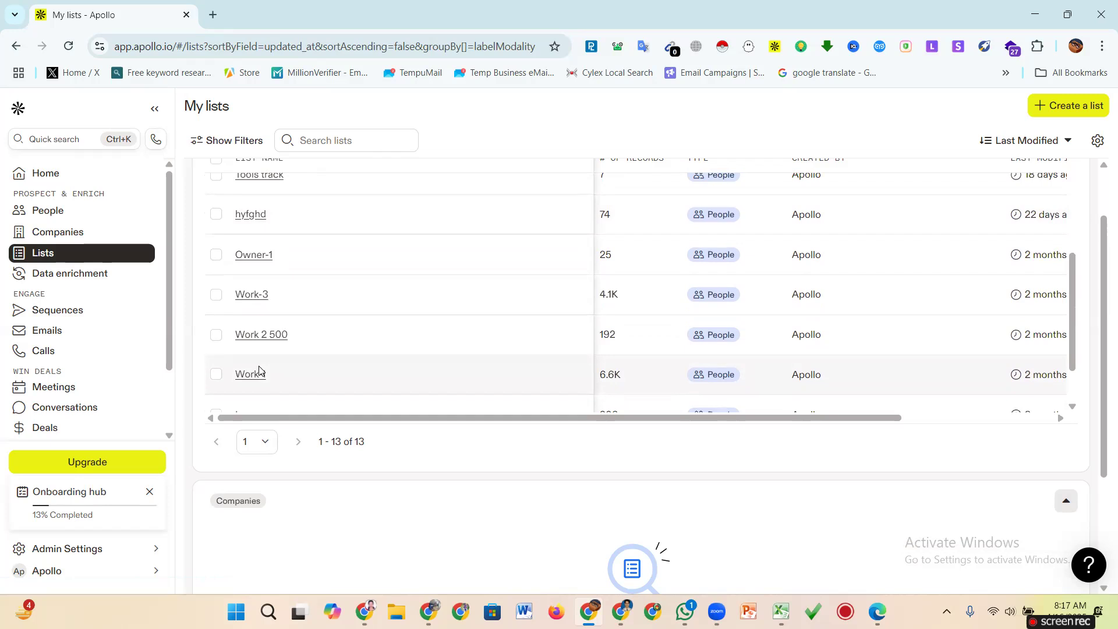
pyautogui.scroll(3, 285, 362)
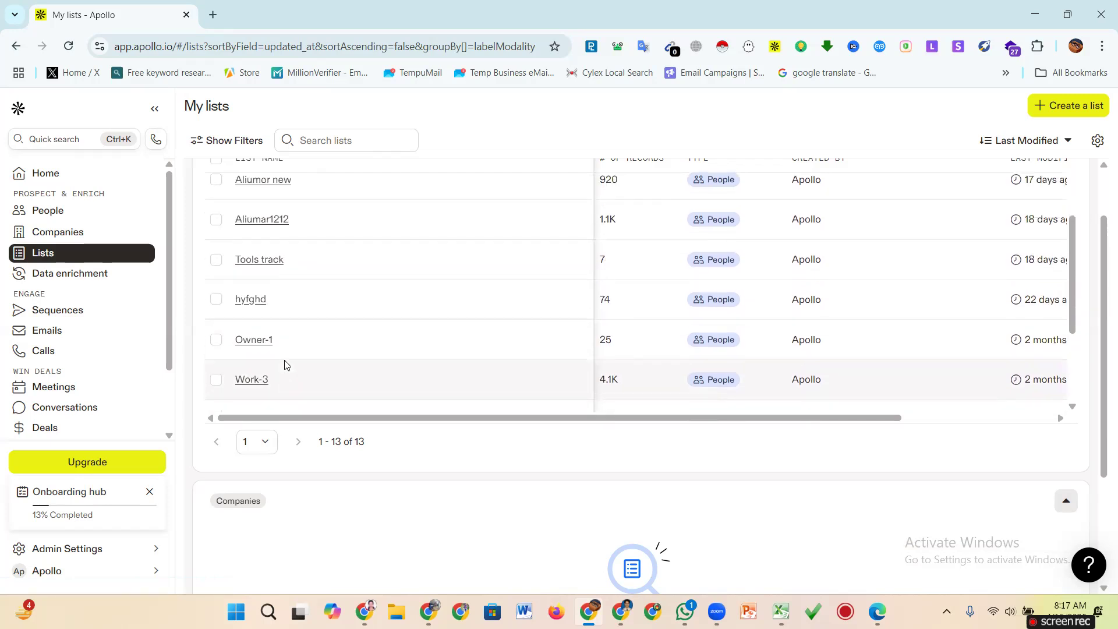
pyautogui.scroll(-2, 283, 364)
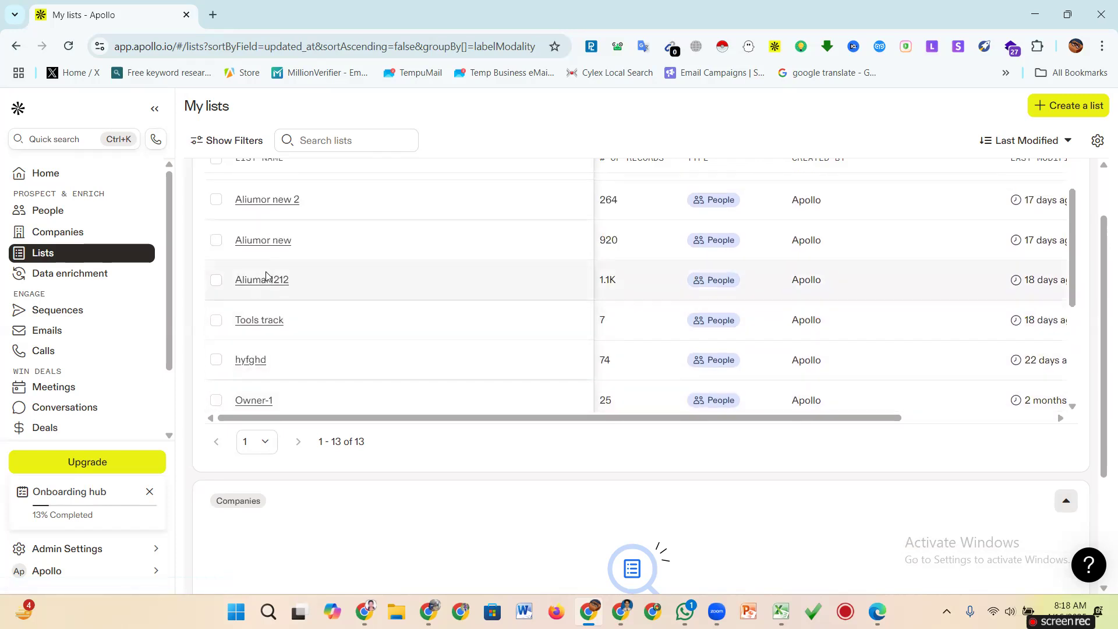
pyautogui.scroll(1, 279, 294)
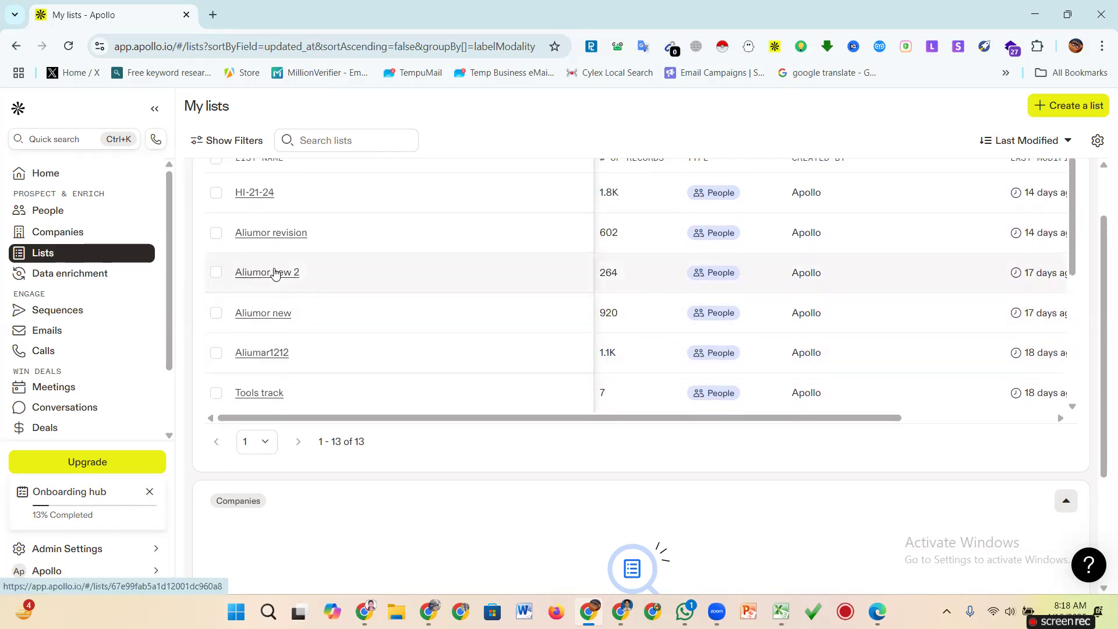
pyautogui.click(276, 273)
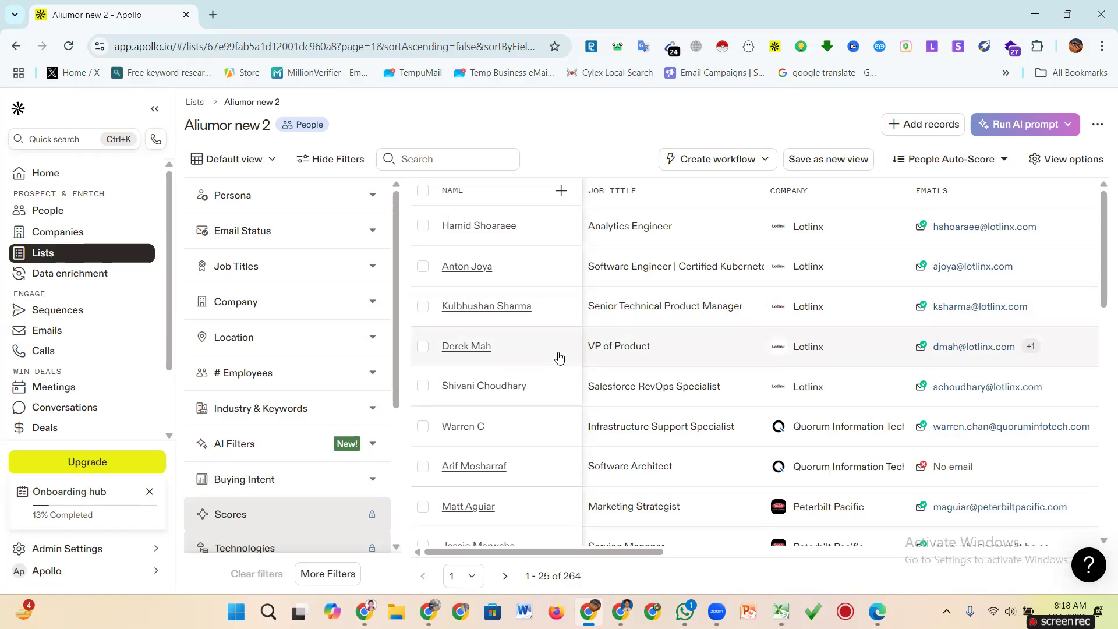
# Return to the saved lists overview and open the Work 2 500 people list
pyautogui.click(93, 253)
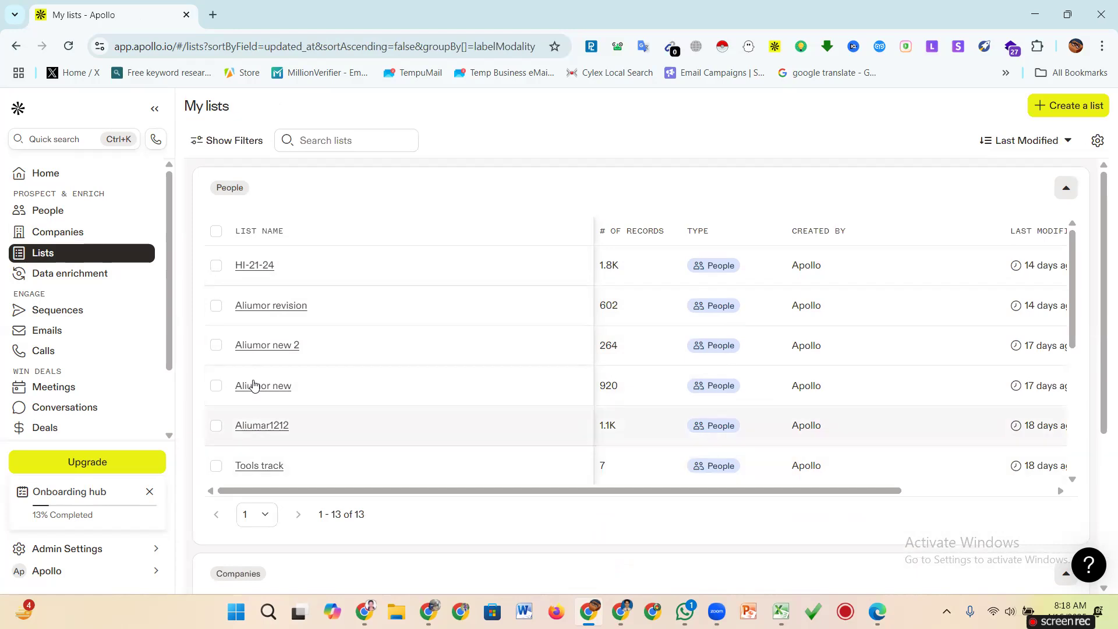
pyautogui.scroll(-2, 247, 377)
pyautogui.scroll(-3, 248, 376)
pyautogui.scroll(2, 250, 387)
pyautogui.scroll(5, 249, 389)
pyautogui.scroll(-6, 256, 365)
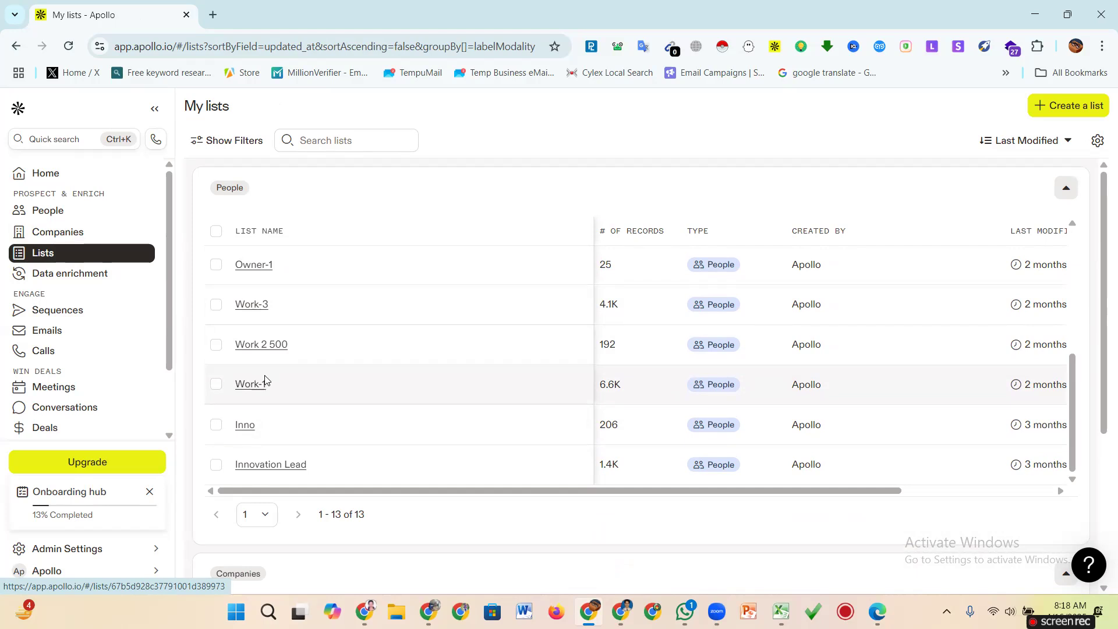
pyautogui.click(262, 345)
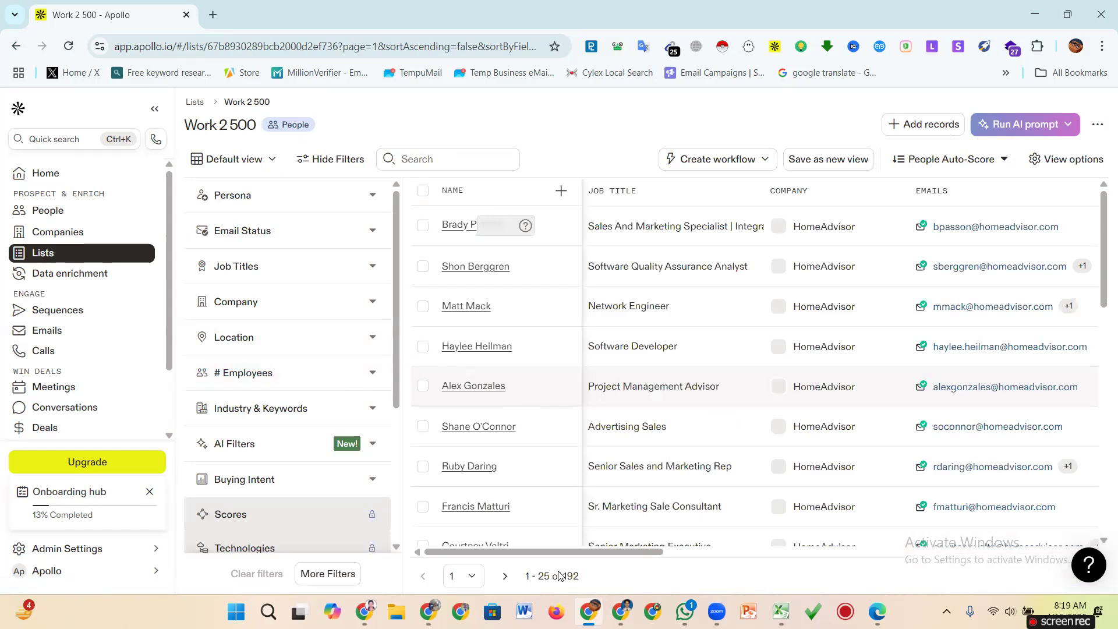
# Check the total number of records in the Work 2 500 people list
pyautogui.moveTo(561, 575); pyautogui.dragTo(580, 575)
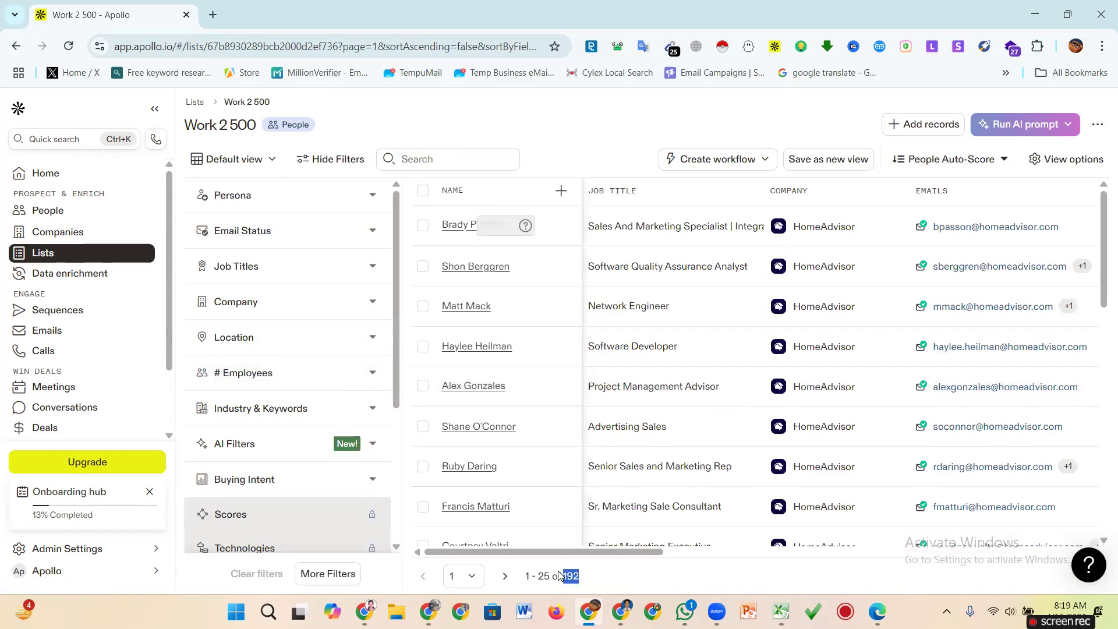
pyautogui.scroll(-2, 618, 490)
pyautogui.scroll(2, 618, 490)
pyautogui.click(946, 611)
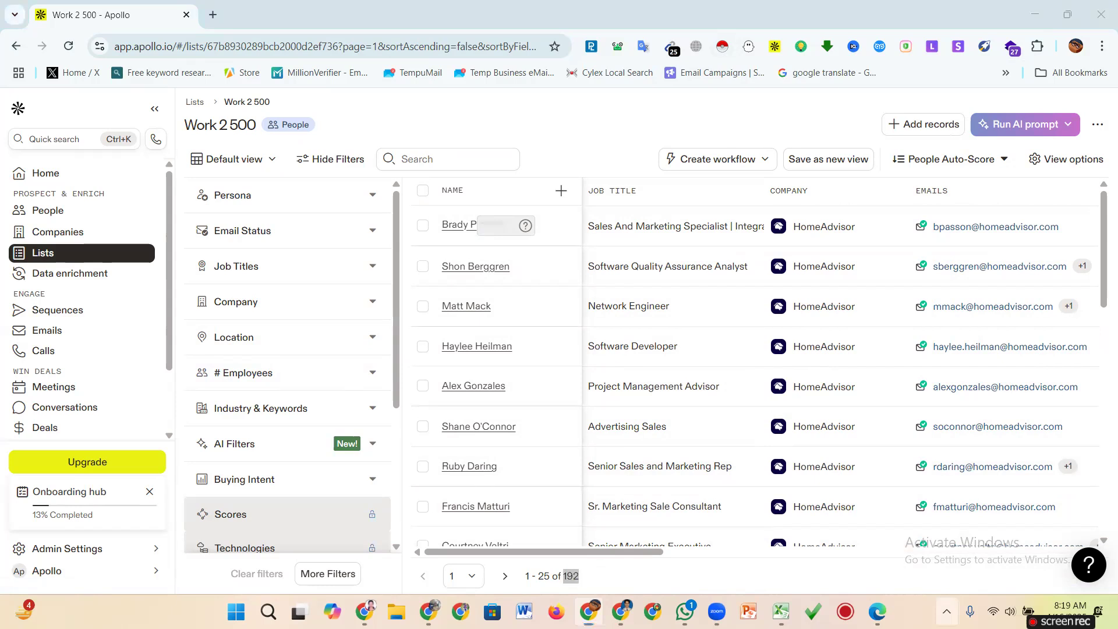
pyautogui.click(925, 538)
pyautogui.moveTo(707, 34); pyautogui.dragTo(745, 62)
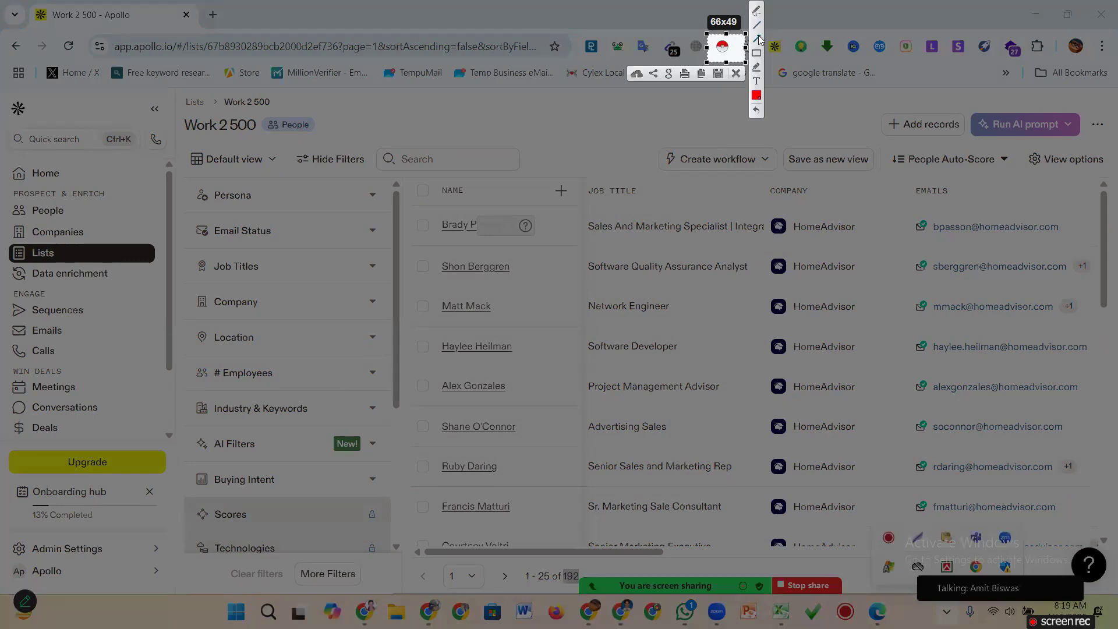
pyautogui.moveTo(627, 148); pyautogui.dragTo(712, 57)
pyautogui.click(736, 73)
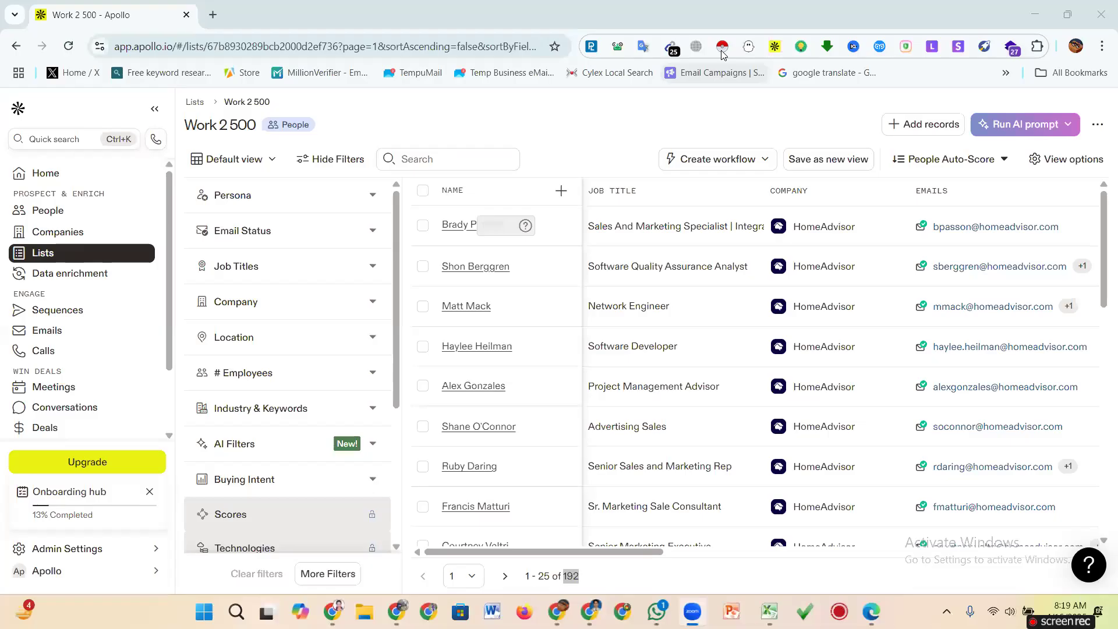
# Launch Instant Data Scraper on the Work 2 500 list and start crawling its pages
pyautogui.click(722, 47)
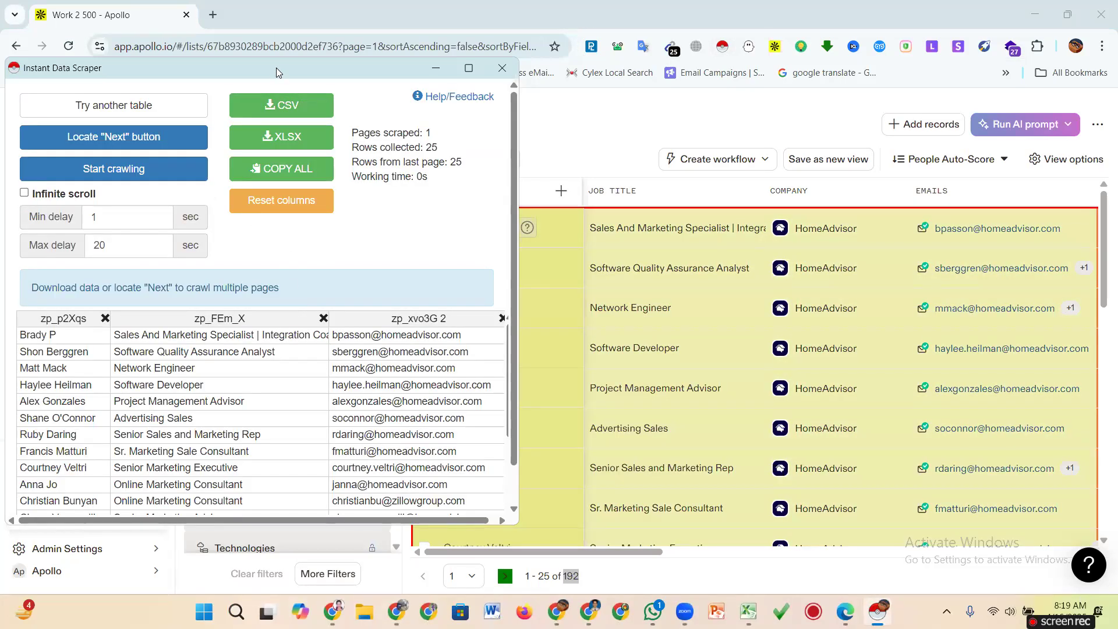
pyautogui.moveTo(276, 68); pyautogui.dragTo(574, 95)
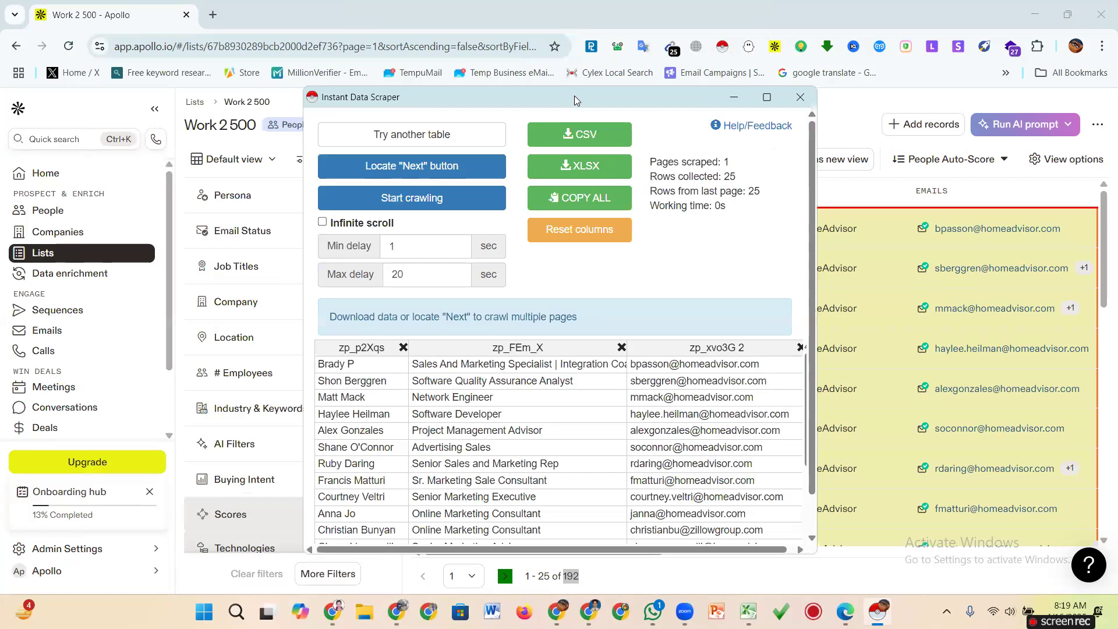
pyautogui.moveTo(574, 95); pyautogui.dragTo(674, 97)
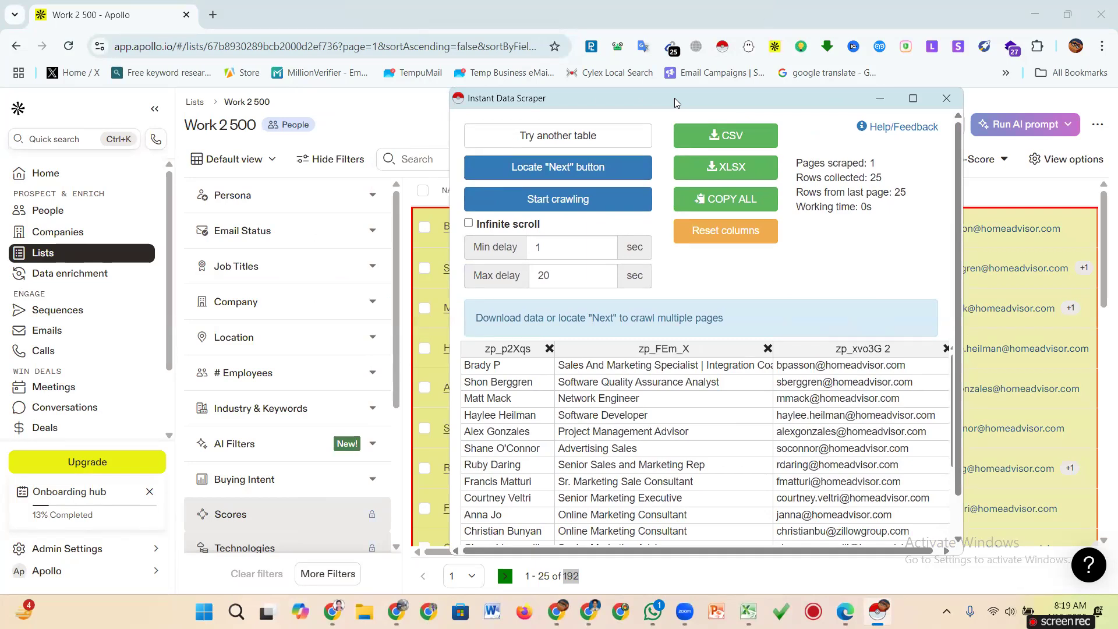
pyautogui.moveTo(674, 98); pyautogui.dragTo(765, 97)
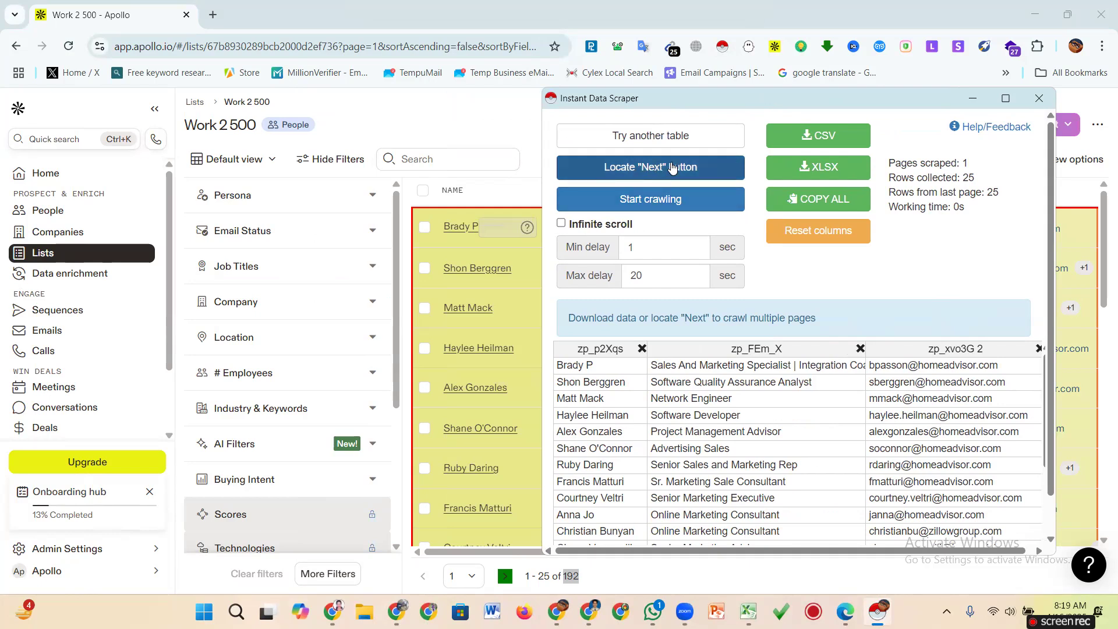
pyautogui.moveTo(833, 105); pyautogui.dragTo(803, 103)
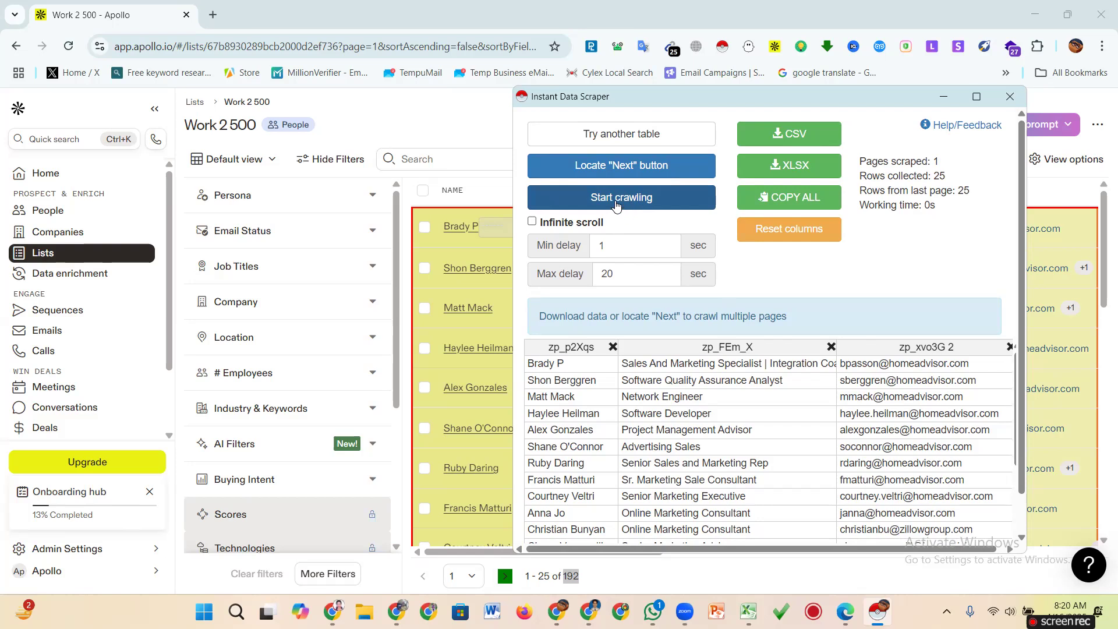
pyautogui.click(621, 198)
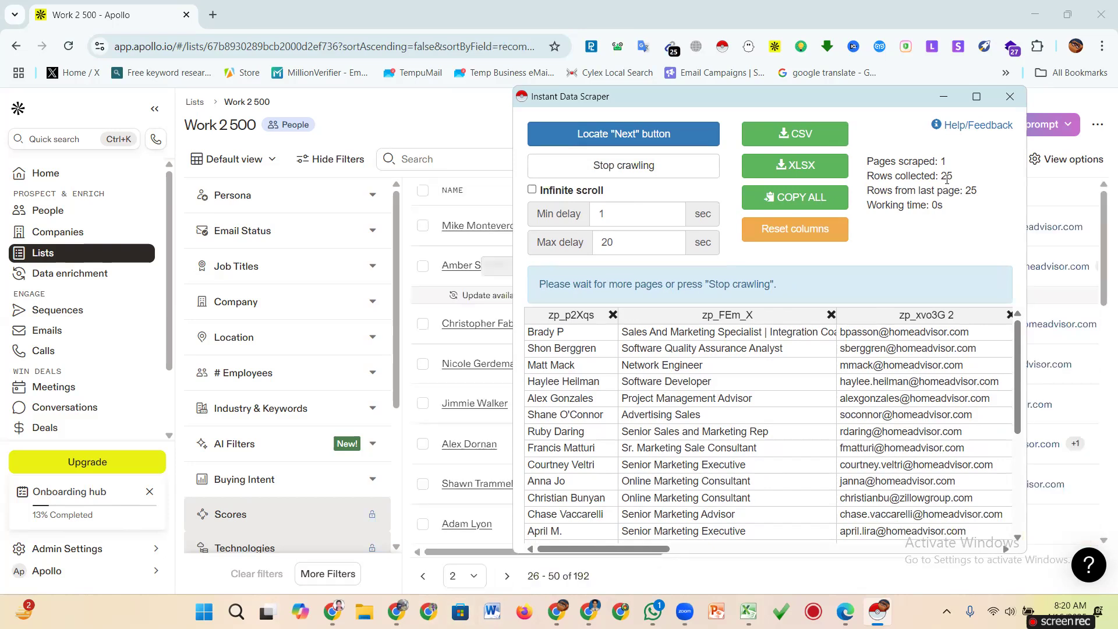
pyautogui.moveTo(940, 177); pyautogui.dragTo(967, 182)
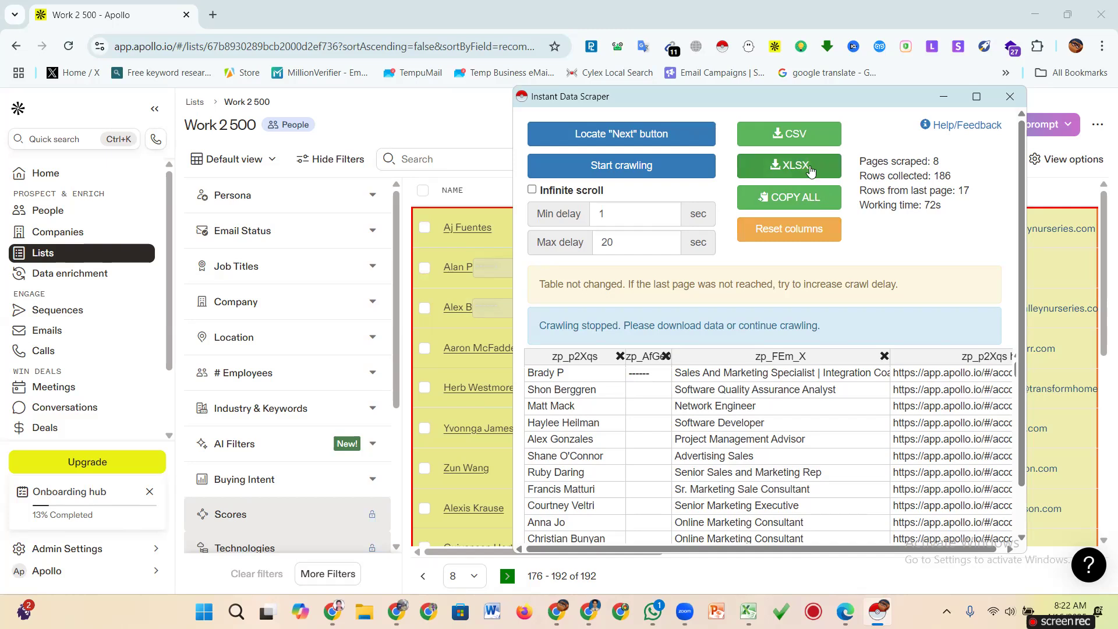
# Export the scraped rows as a CSV file and open the downloaded file in Excel
pyautogui.click(796, 137)
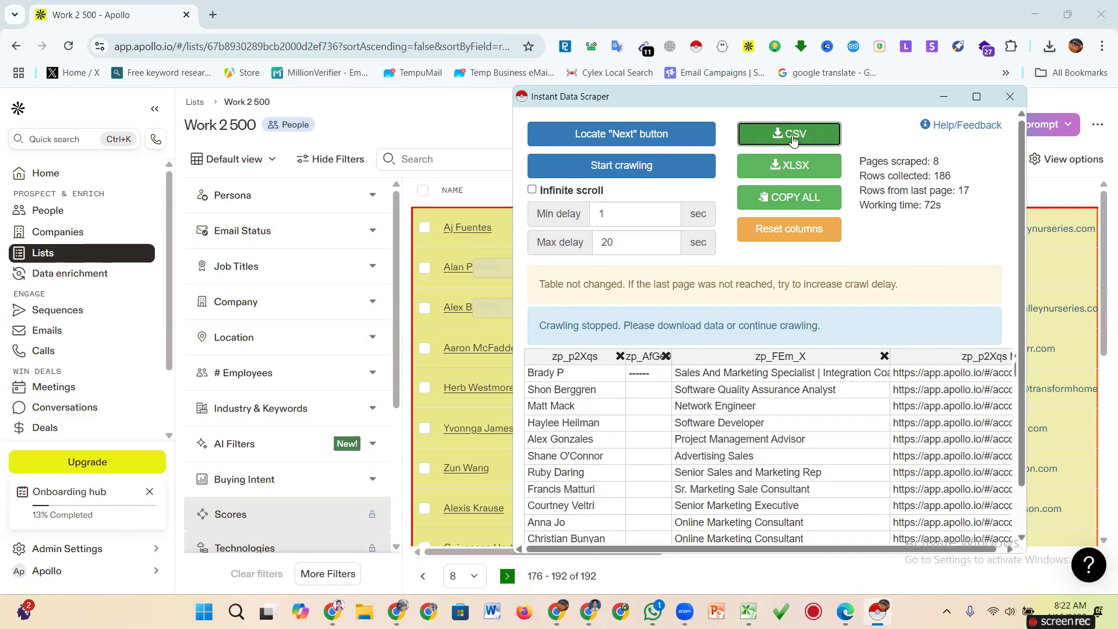
pyautogui.click(1050, 47)
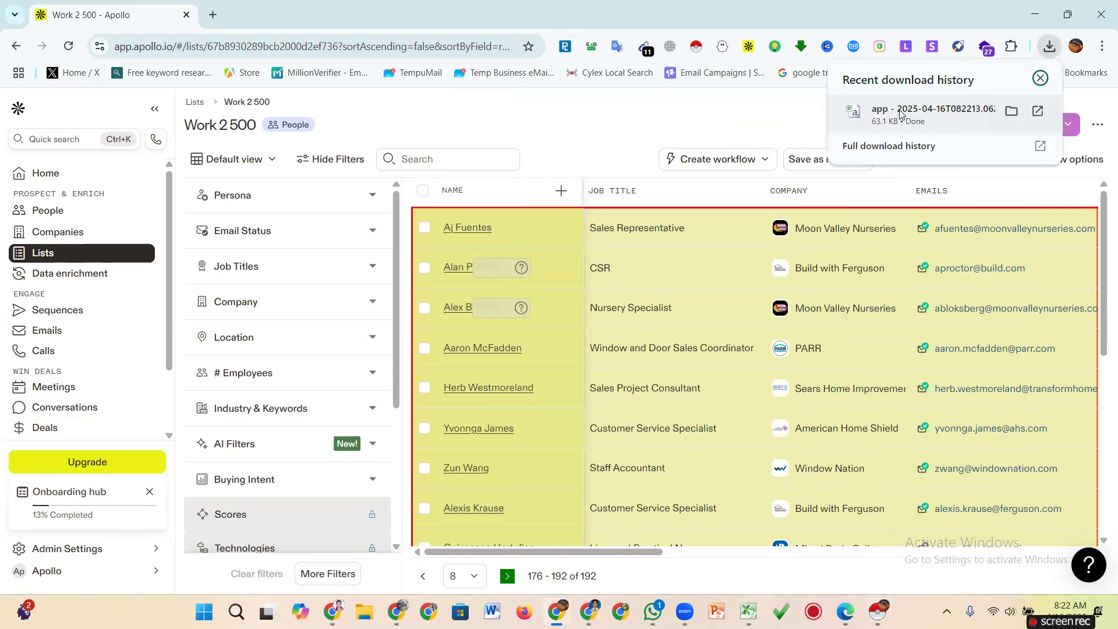
pyautogui.click(900, 114)
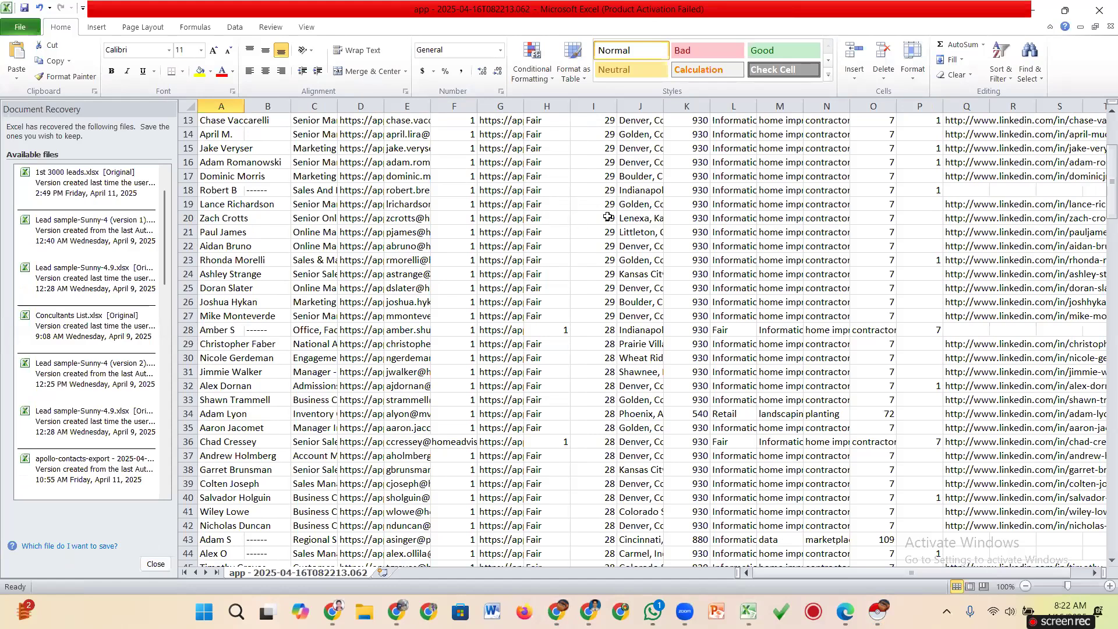
# Go through the scraped contacts to the end of the sheet and widen email column E
pyautogui.scroll(-20, 640, 224)
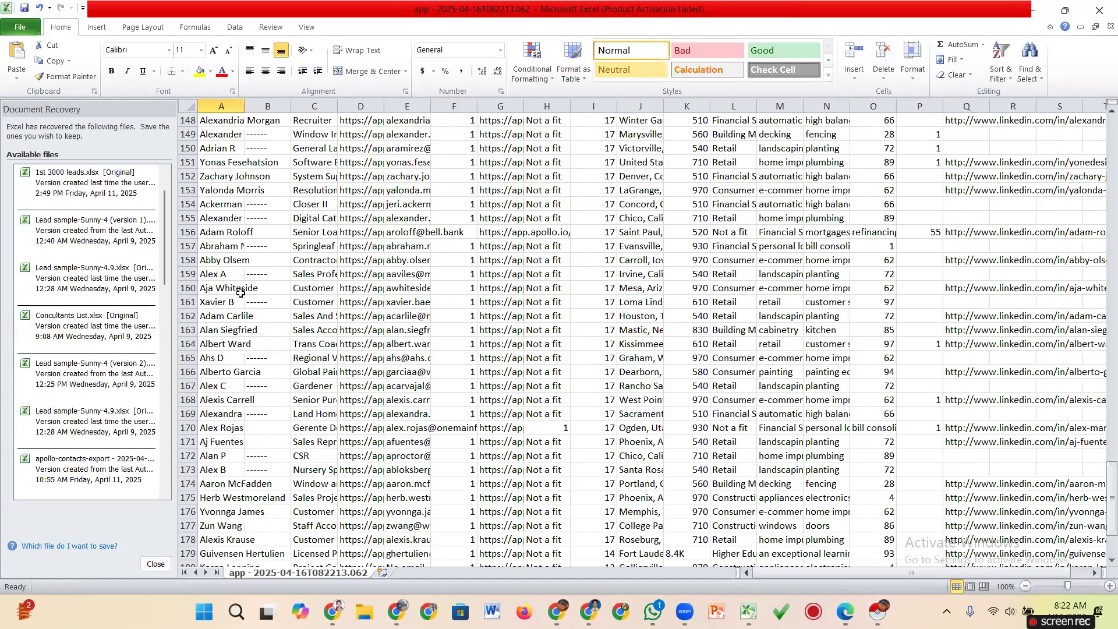
pyautogui.scroll(-9, 199, 298)
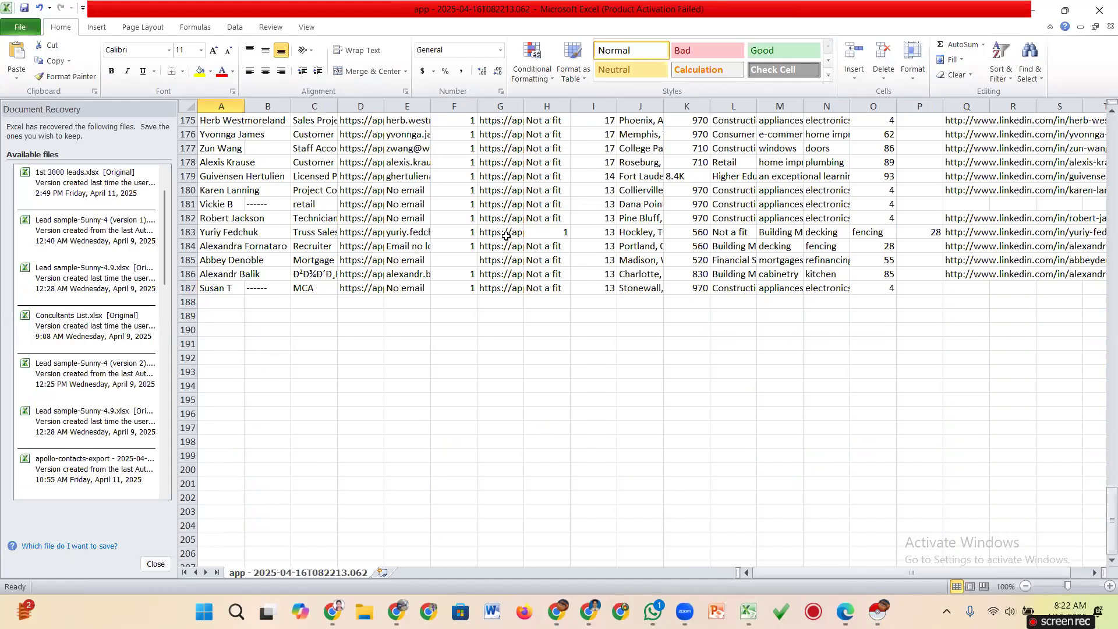
pyautogui.scroll(3, 504, 237)
pyautogui.scroll(1, 494, 239)
pyautogui.scroll(-1, 430, 273)
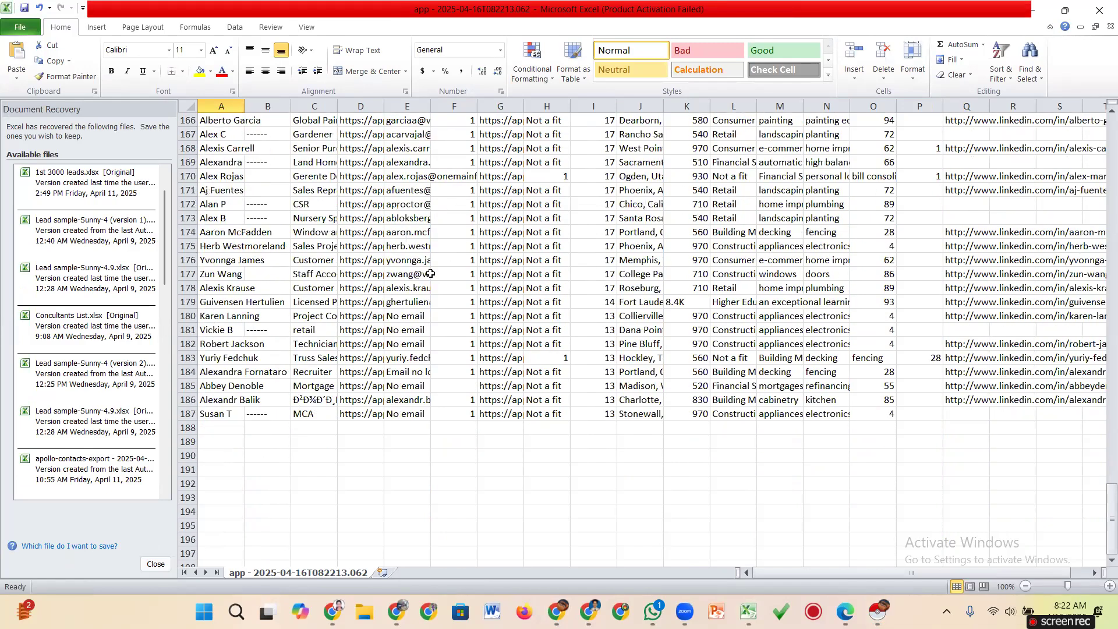
pyautogui.scroll(3, 477, 384)
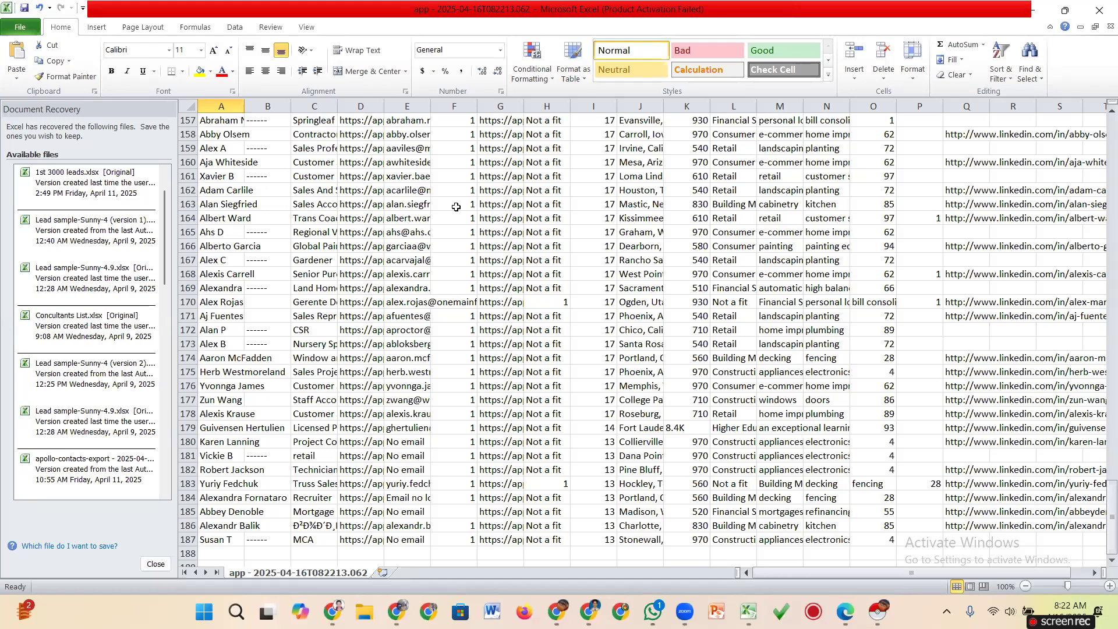
pyautogui.moveTo(431, 106); pyautogui.dragTo(495, 110)
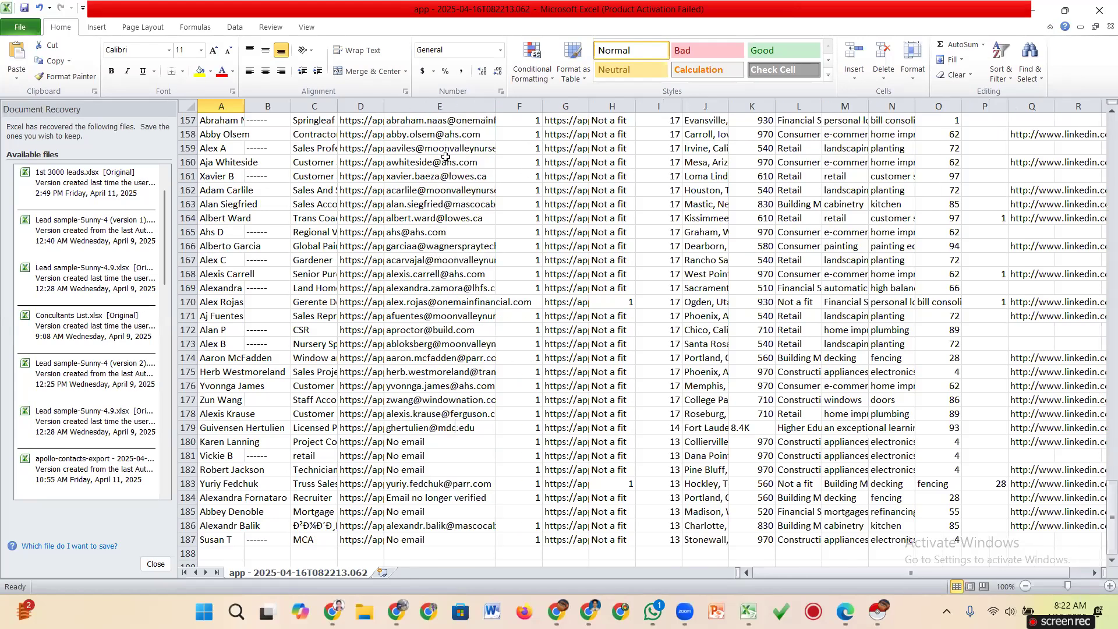
# Examine the email column across the scraped contacts, including entries without an email, from the last rows back to the header row
pyautogui.scroll(-1, 441, 423)
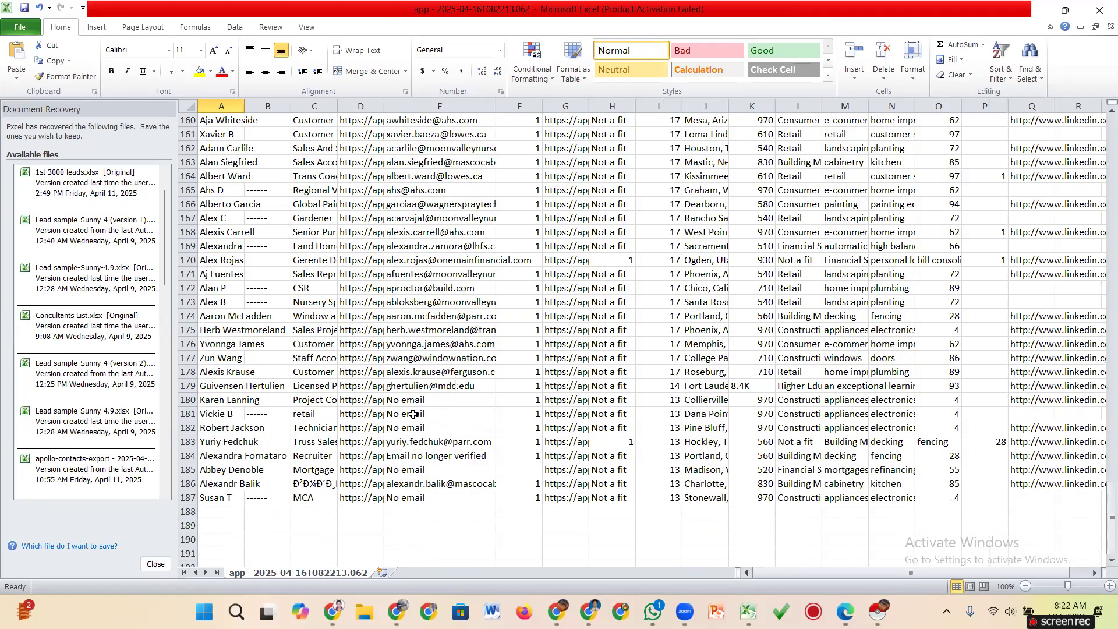
pyautogui.scroll(4, 412, 373)
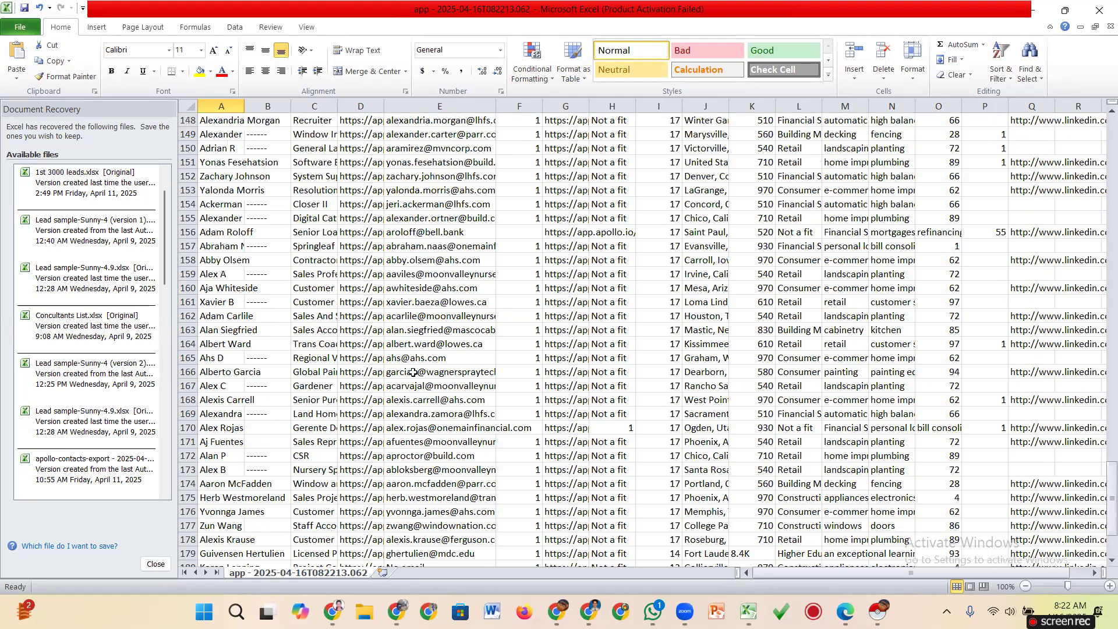
pyautogui.scroll(15, 413, 372)
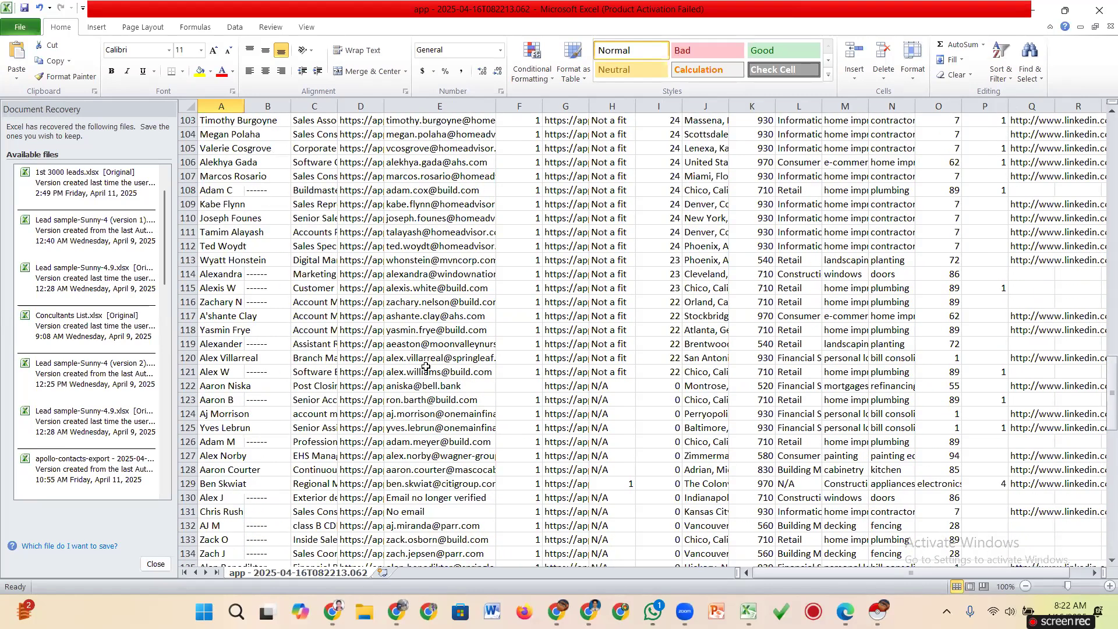
pyautogui.scroll(-18, 429, 375)
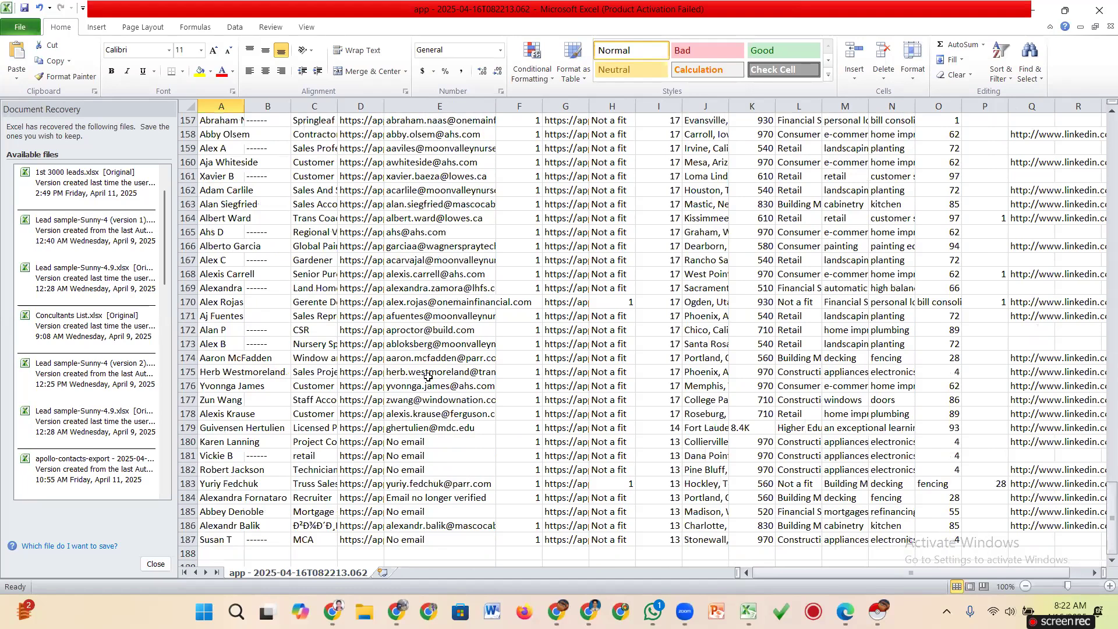
pyautogui.scroll(5, 425, 375)
pyautogui.scroll(5, 422, 374)
pyautogui.scroll(20, 422, 374)
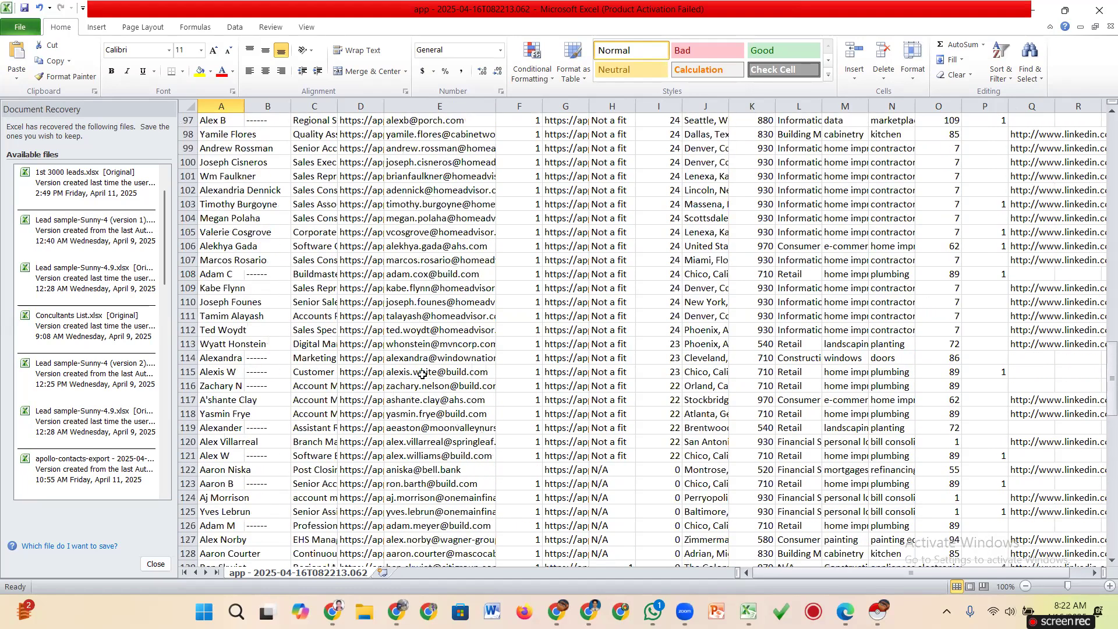
pyautogui.scroll(12, 365, 339)
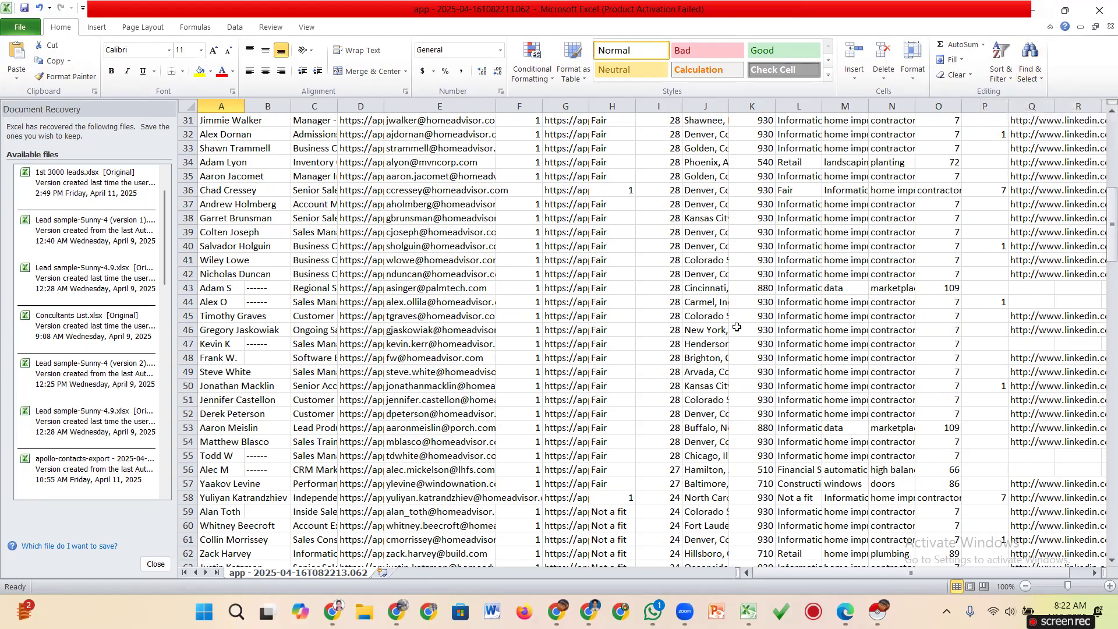
pyautogui.scroll(-3, 434, 432)
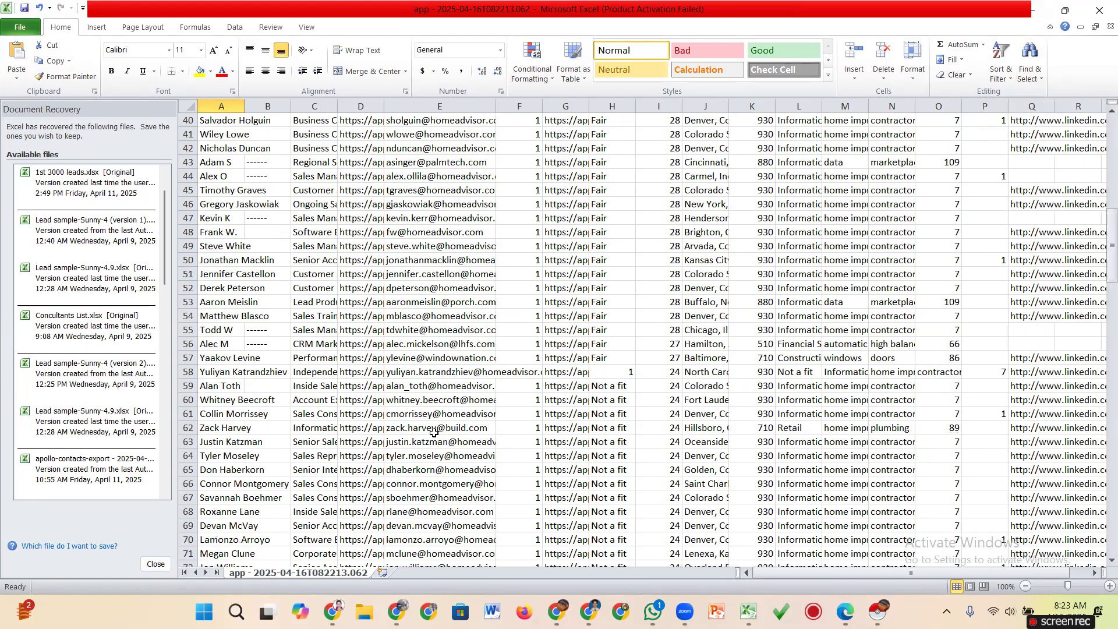
pyautogui.scroll(5, 434, 433)
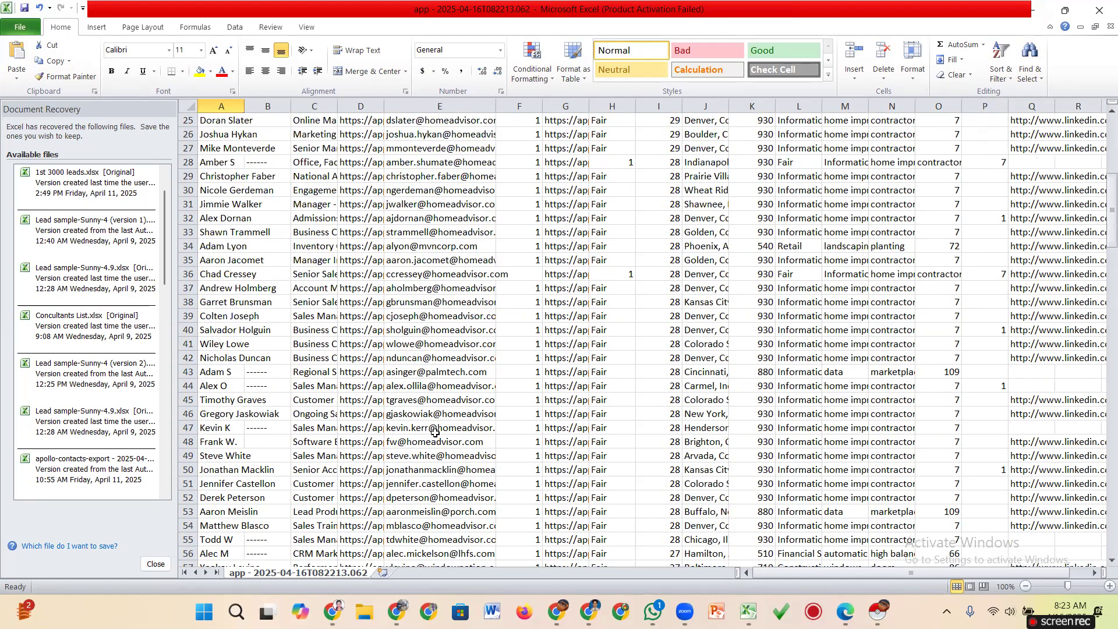
pyautogui.scroll(8, 469, 463)
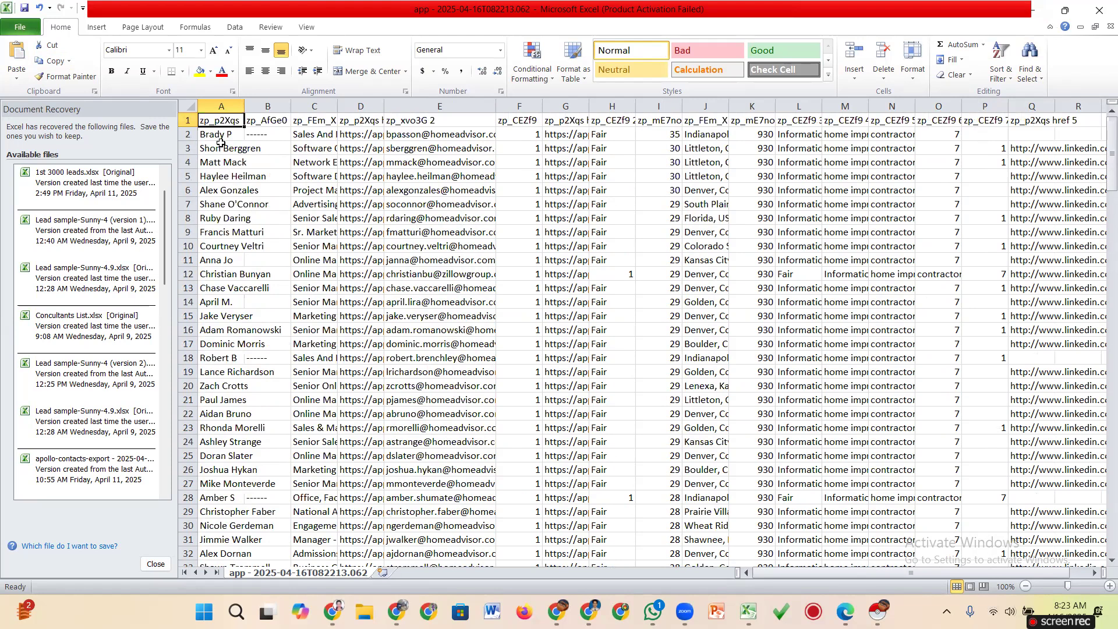
# Widen name column A to fit the full names and select header row 1
pyautogui.moveTo(244, 106); pyautogui.dragTo(272, 106)
pyautogui.click(185, 120)
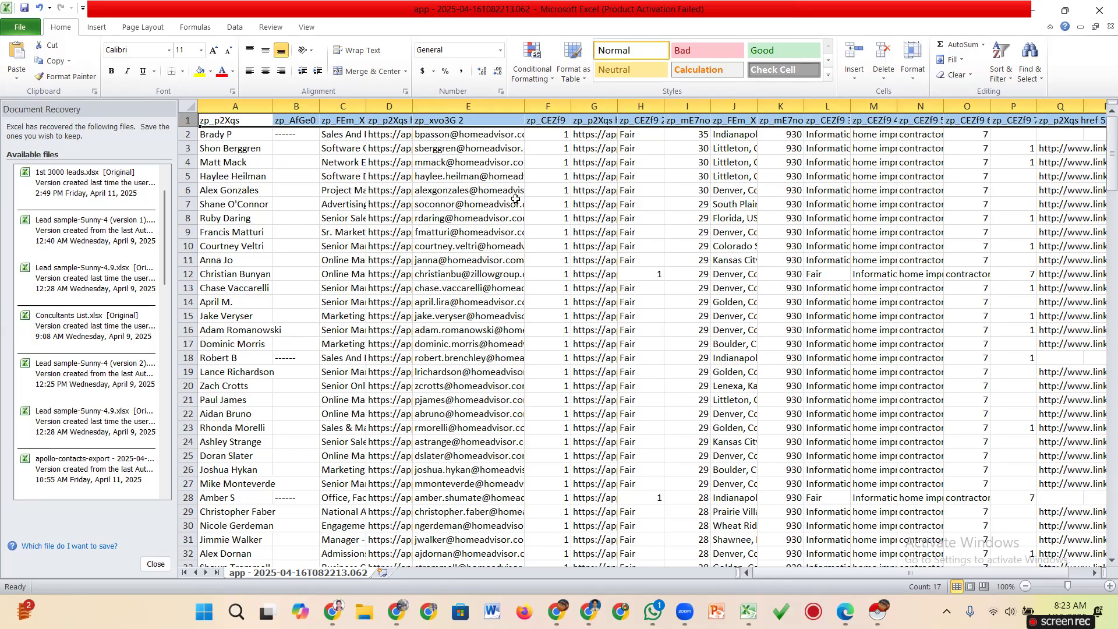
pyautogui.moveTo(272, 107); pyautogui.dragTo(261, 107)
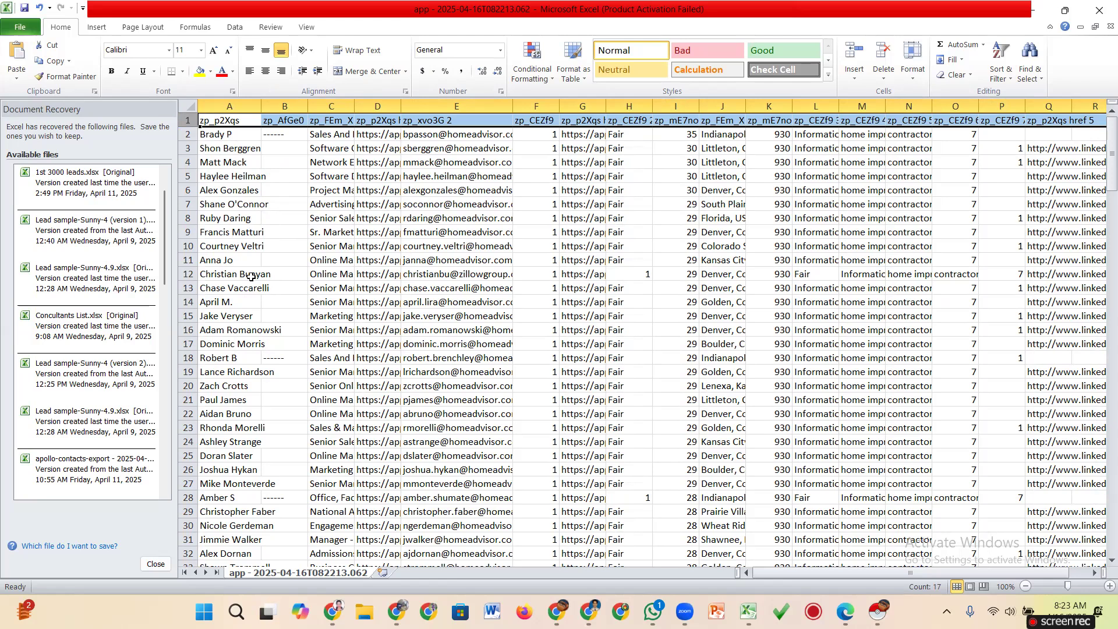
pyautogui.moveTo(262, 107); pyautogui.dragTo(258, 106)
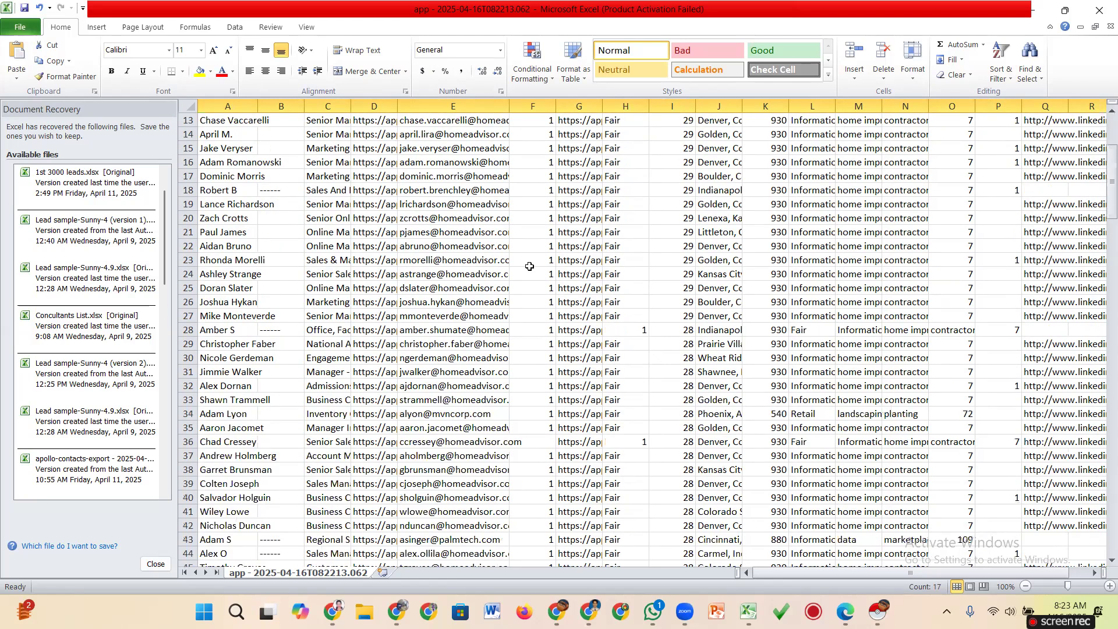
# Minimize the Excel and Chrome windows and open the Downloads folder in File Explorer
pyautogui.click(1035, 11)
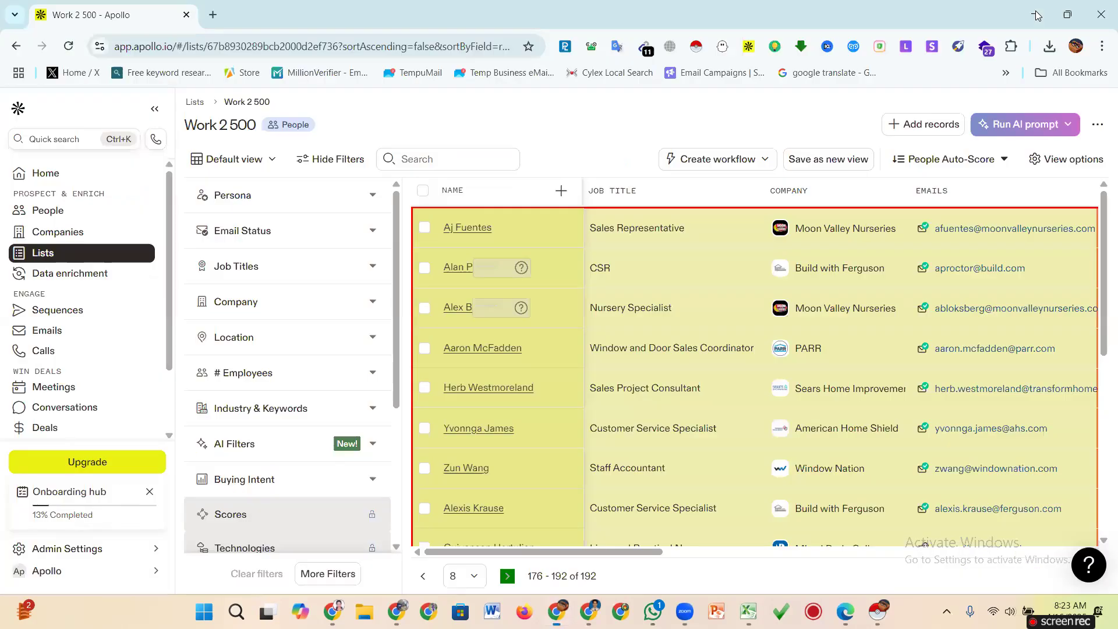
pyautogui.click(1035, 14)
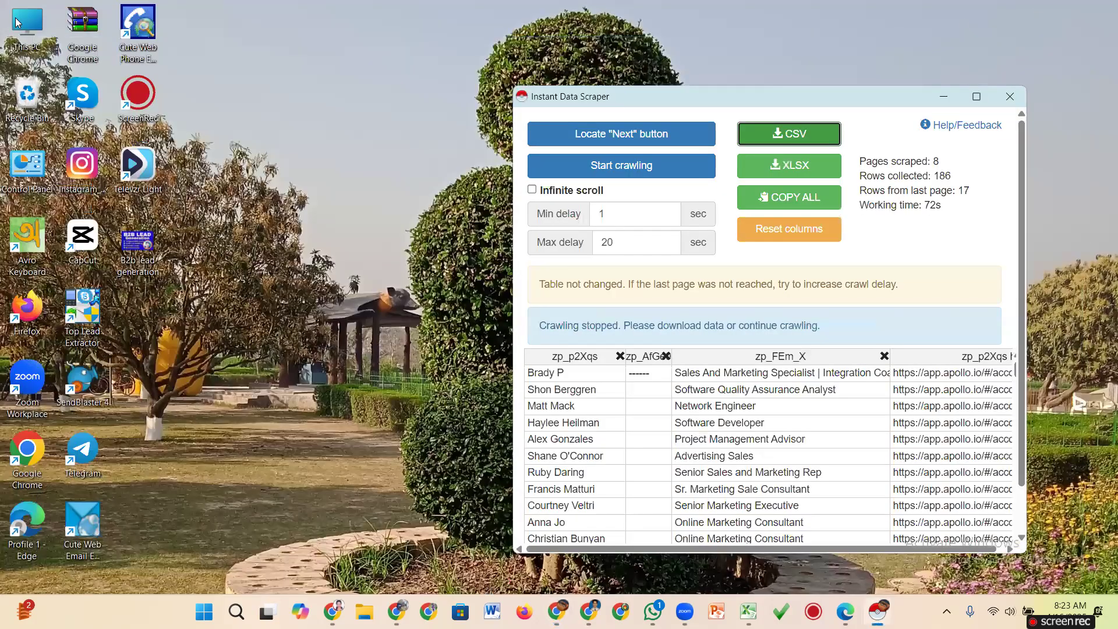
pyautogui.doubleClick(16, 22)
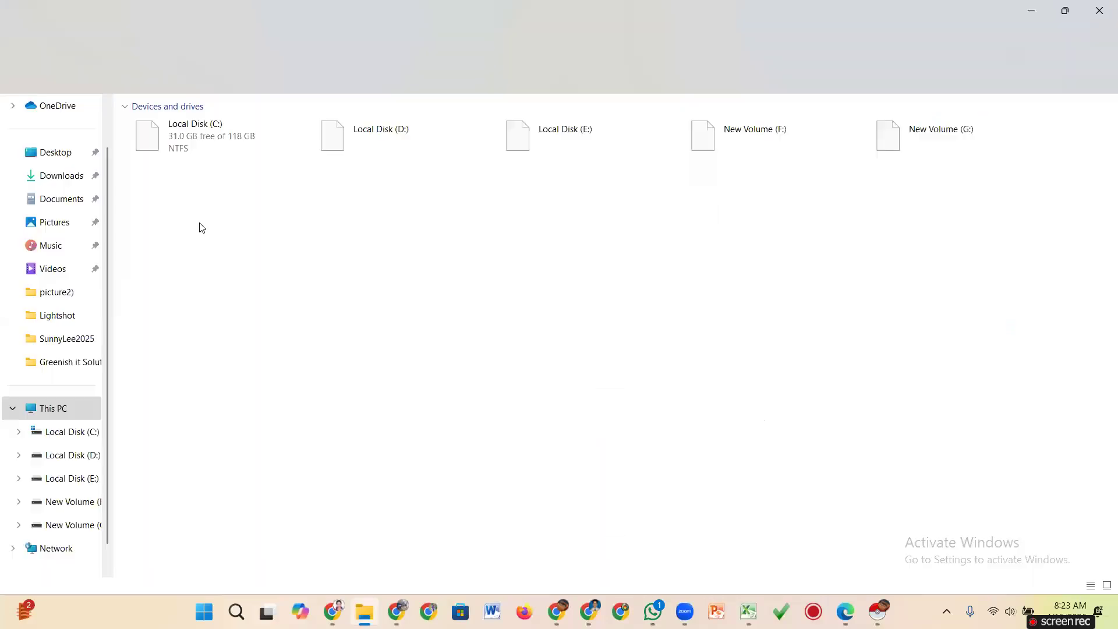
pyautogui.click(65, 176)
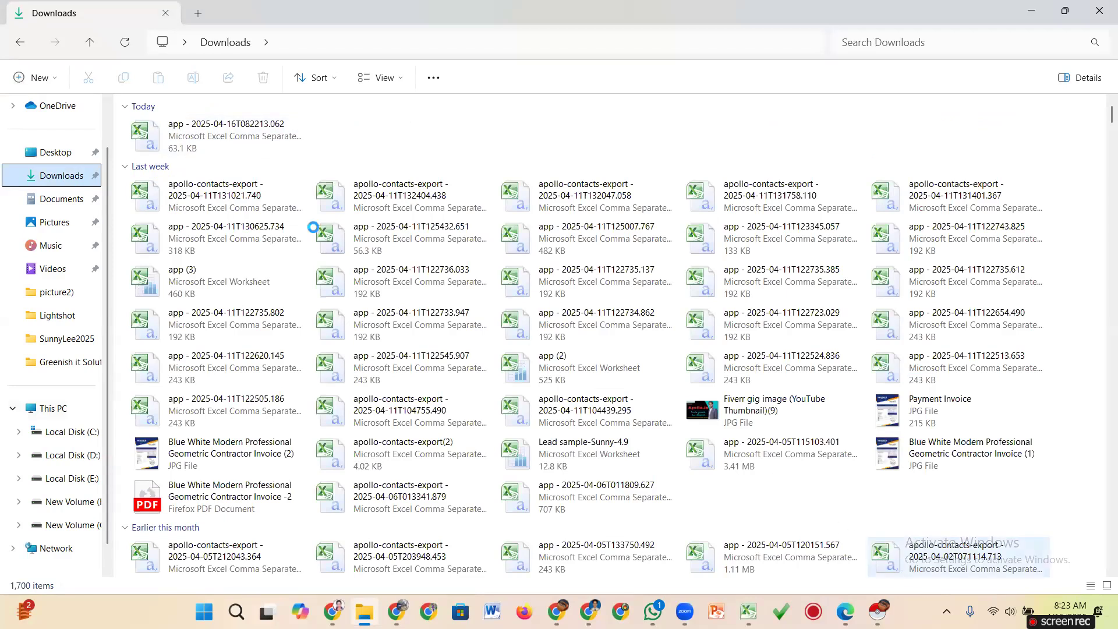
# Frame today's exported CSV file in the Downloads folder with a screen capture selection and discard the capture
pyautogui.press('Print')
pyautogui.moveTo(121, 110); pyautogui.dragTo(153, 150)
pyautogui.moveTo(328, 168); pyautogui.dragTo(328, 169)
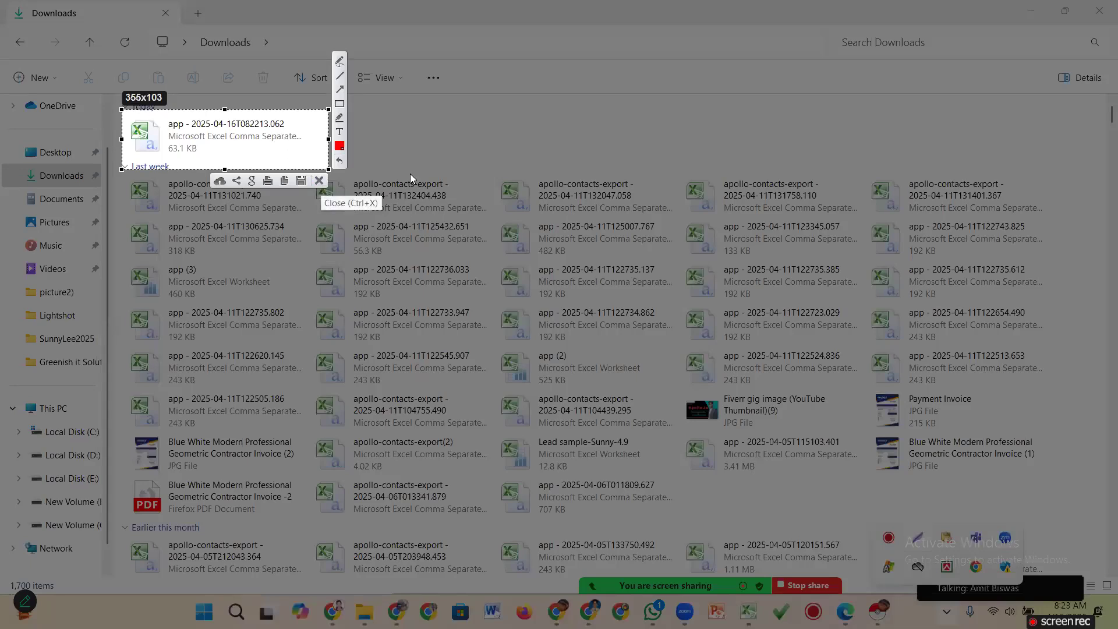
pyautogui.click(319, 181)
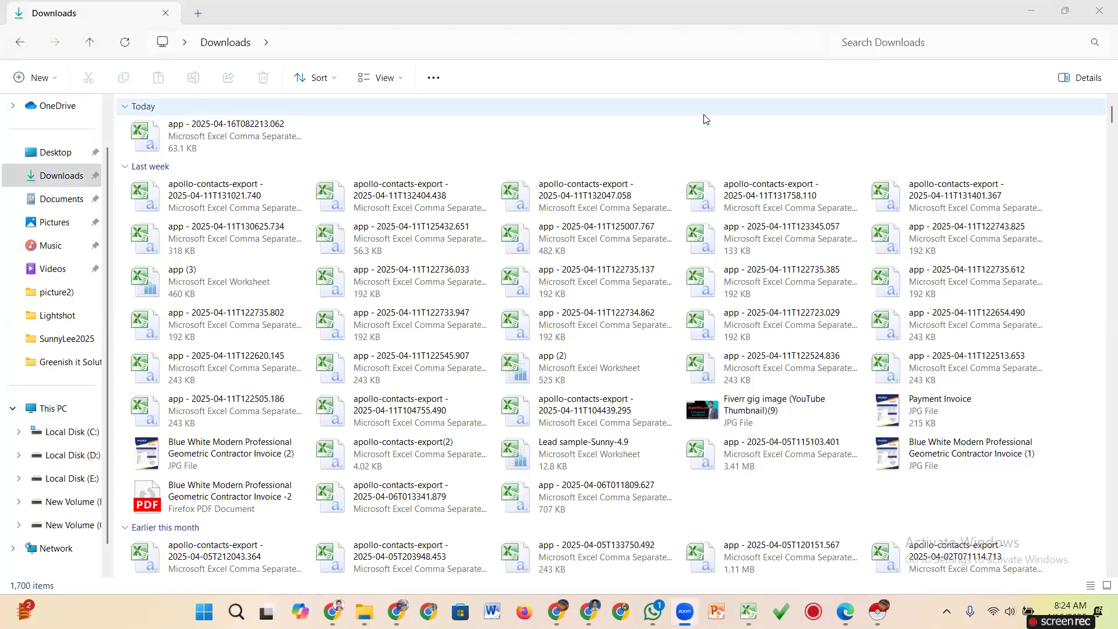
# Minimize the Downloads and Instant Data Scraper windows and switch back to the Work 2 500 list in Chrome
pyautogui.click(1035, 13)
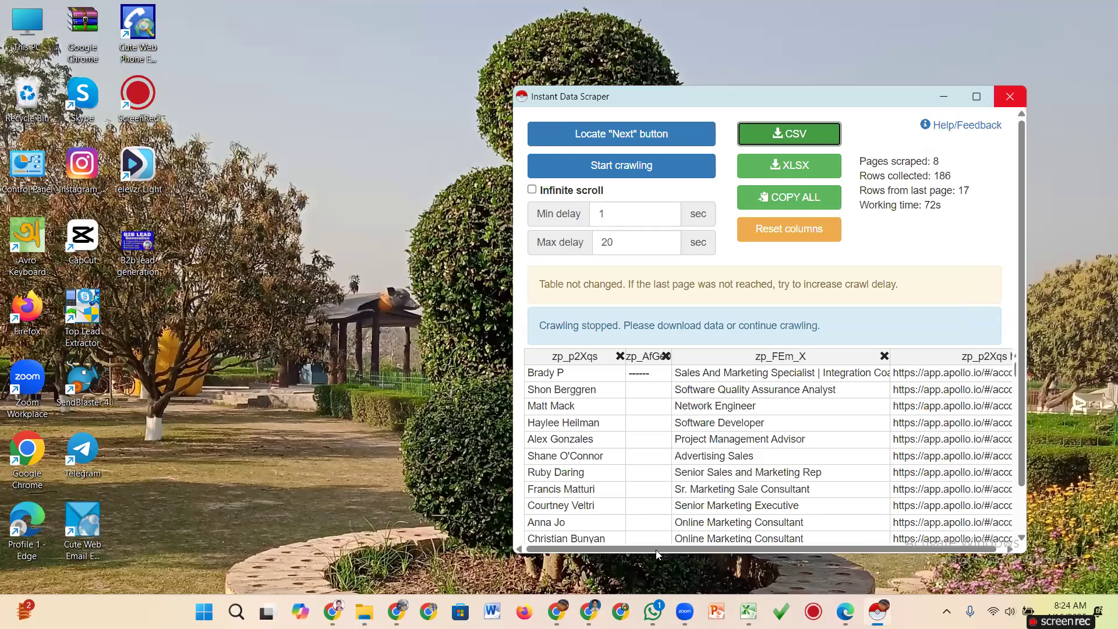
pyautogui.press('super+d')
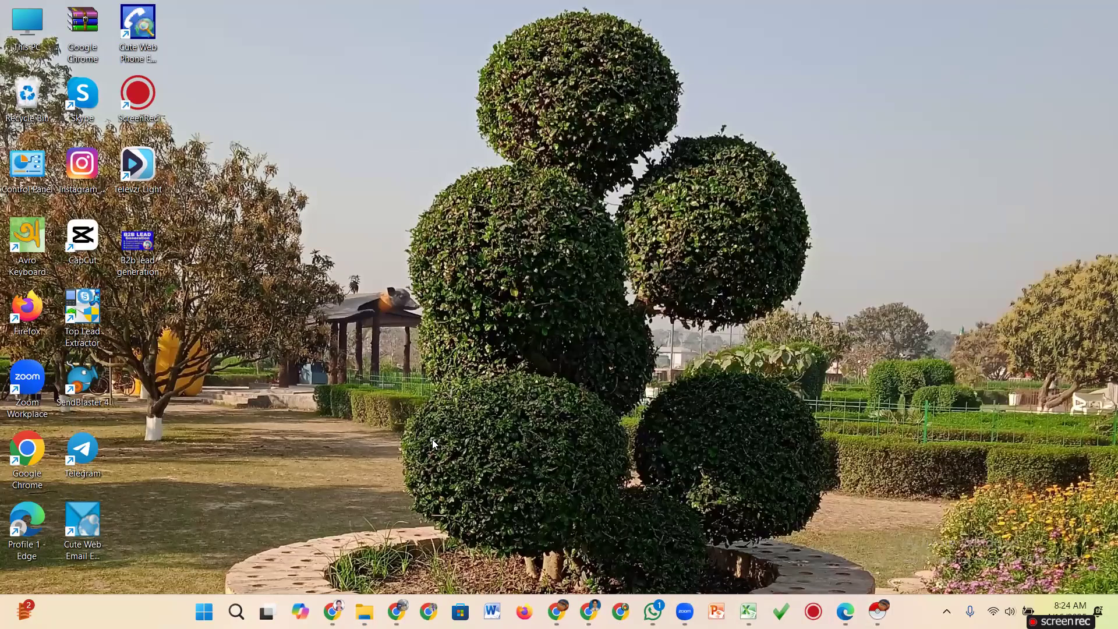
pyautogui.hotkey('alt', 'Tab')
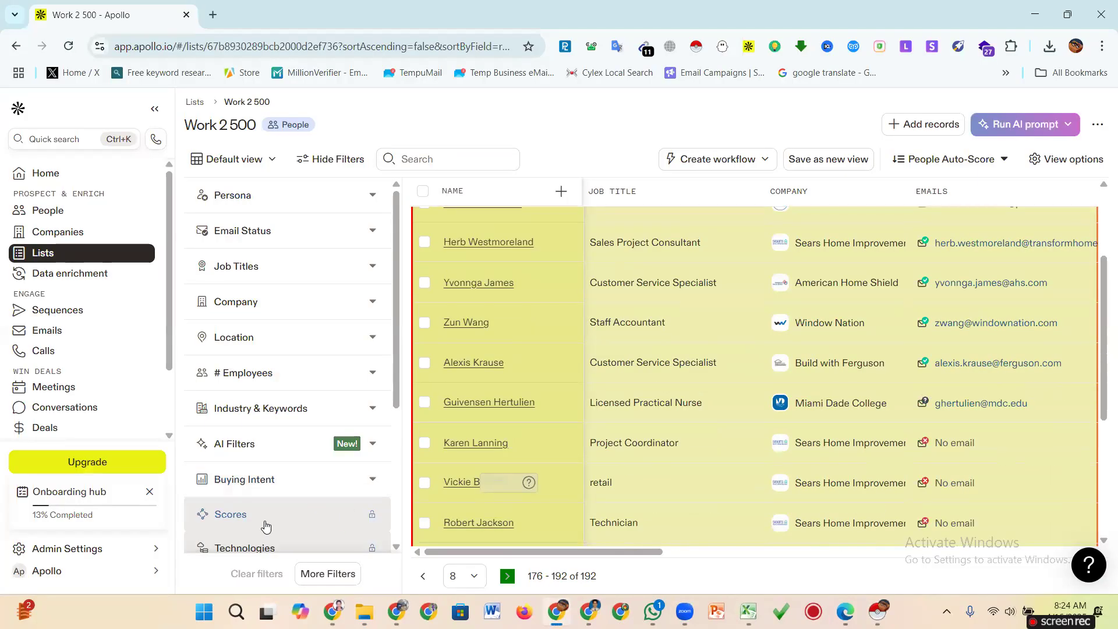
pyautogui.scroll(3, 575, 462)
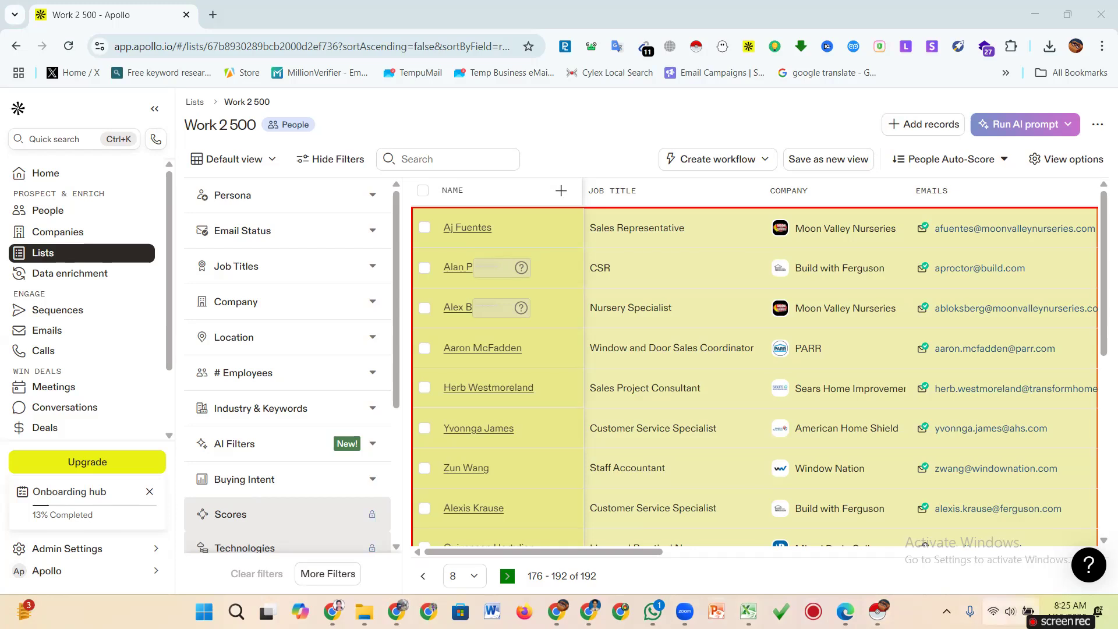
# Frame the account entry below Admin Settings with a screen capture selection and discard the capture
pyautogui.click(946, 611)
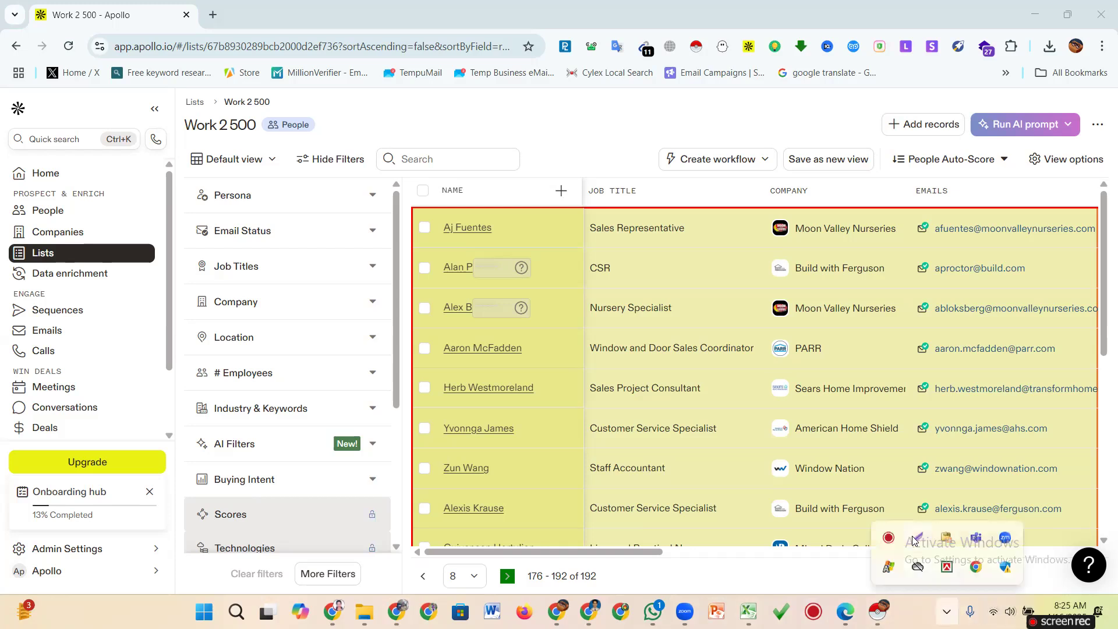
pyautogui.click(918, 538)
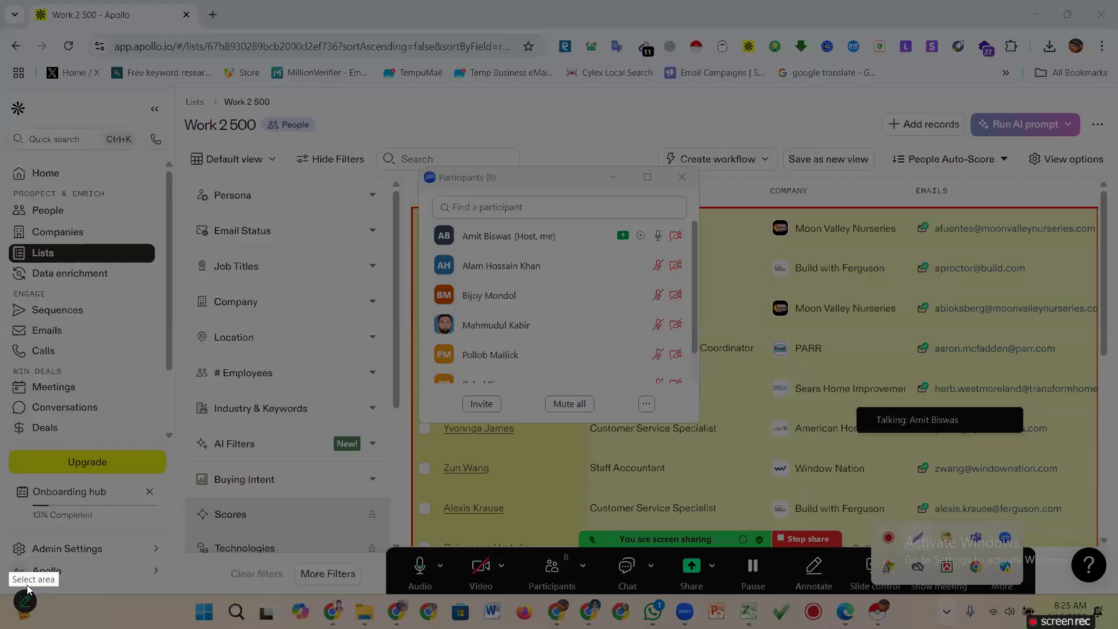
pyautogui.moveTo(5, 553); pyautogui.dragTo(192, 591)
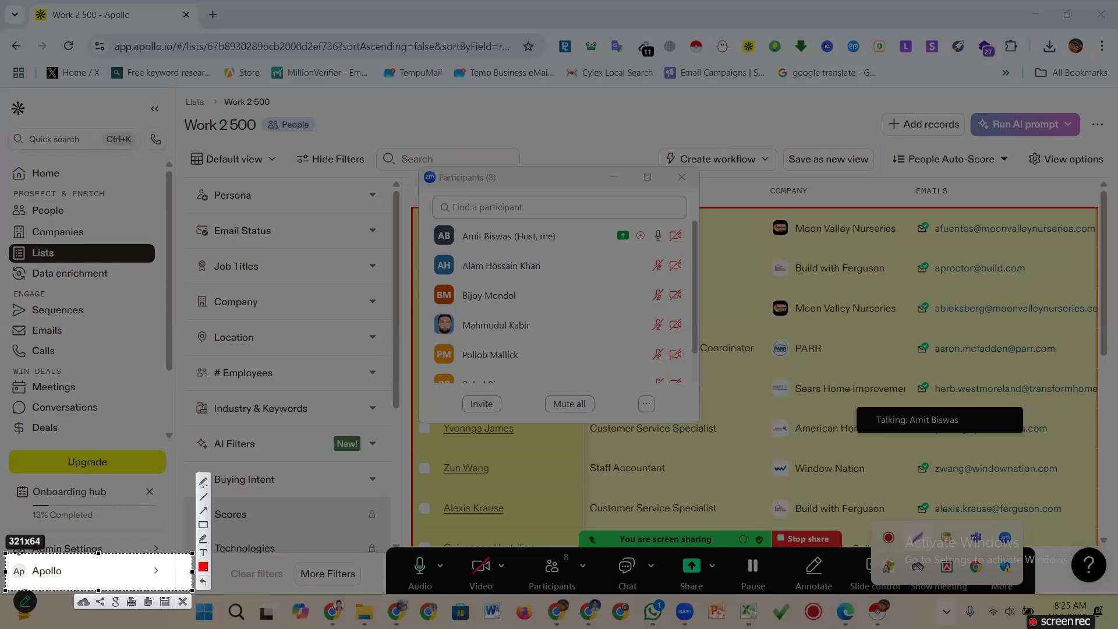
pyautogui.click(182, 602)
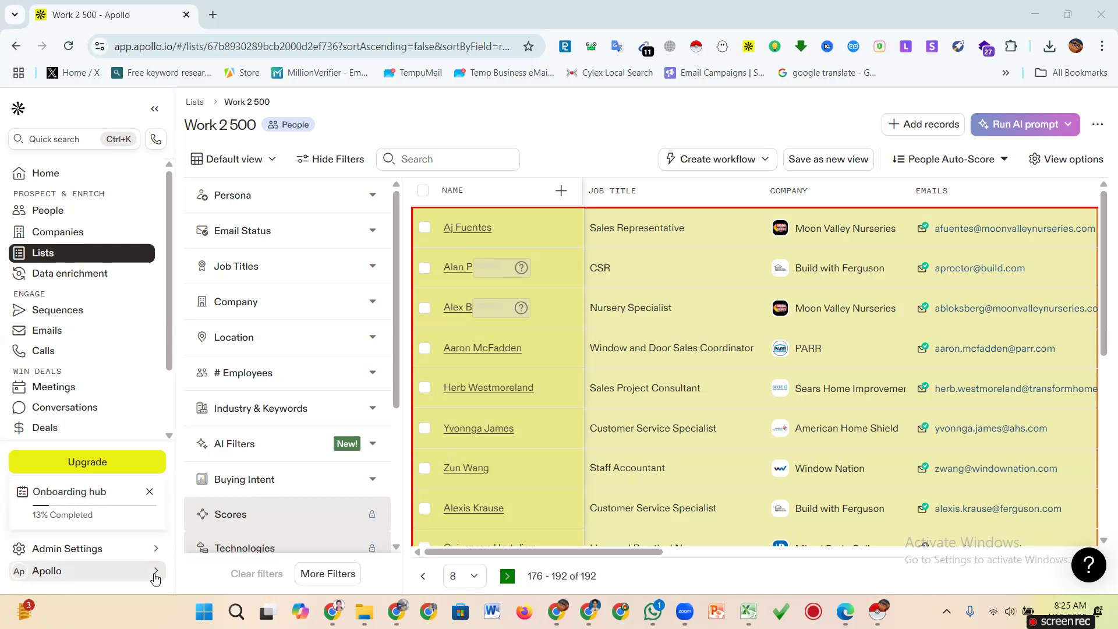
# Log out of the current Apollo account
pyautogui.click(155, 578)
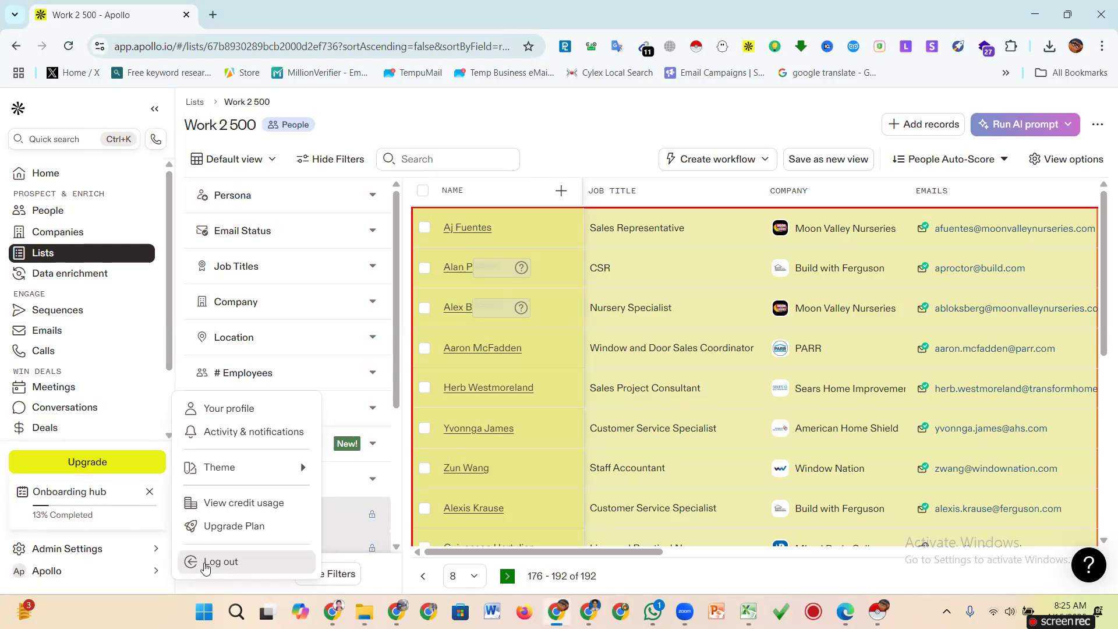
pyautogui.click(220, 562)
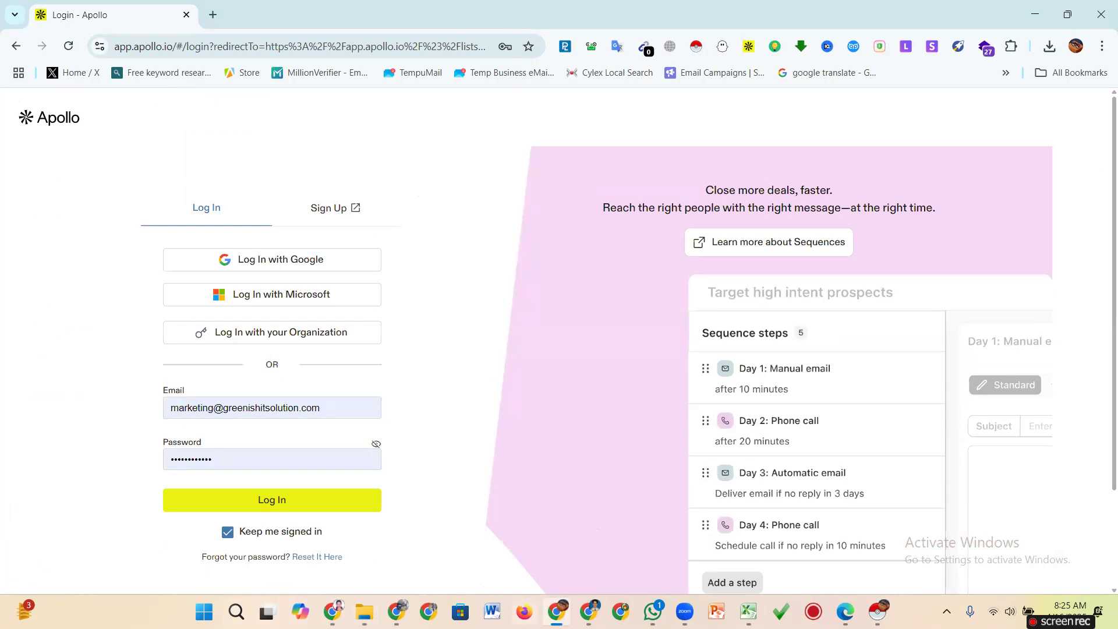
pyautogui.moveTo(557, 611)
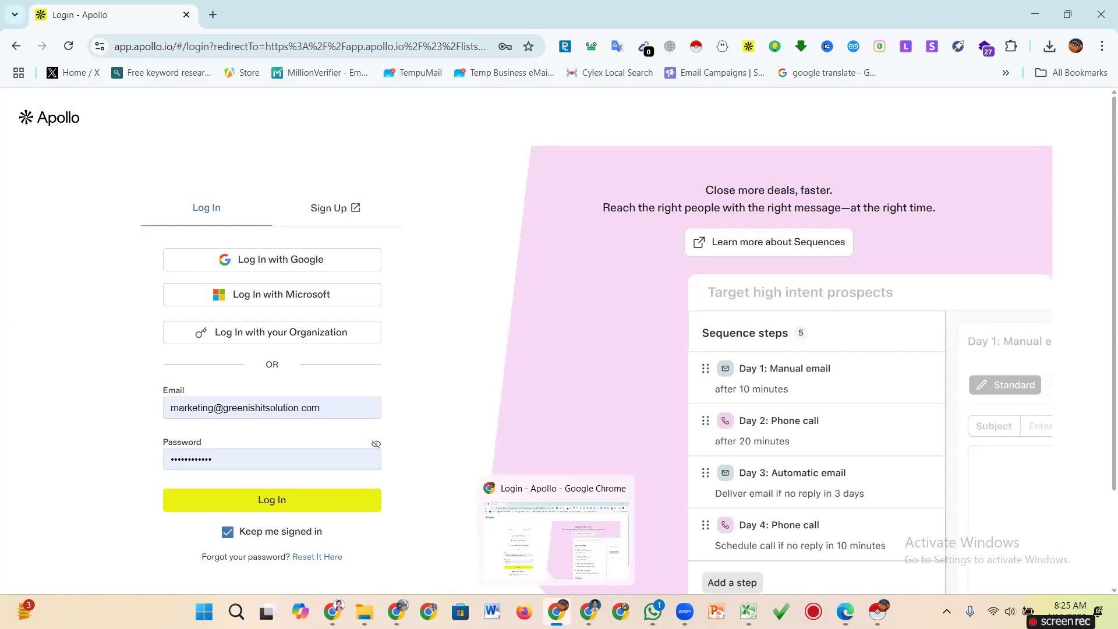
pyautogui.click(557, 611)
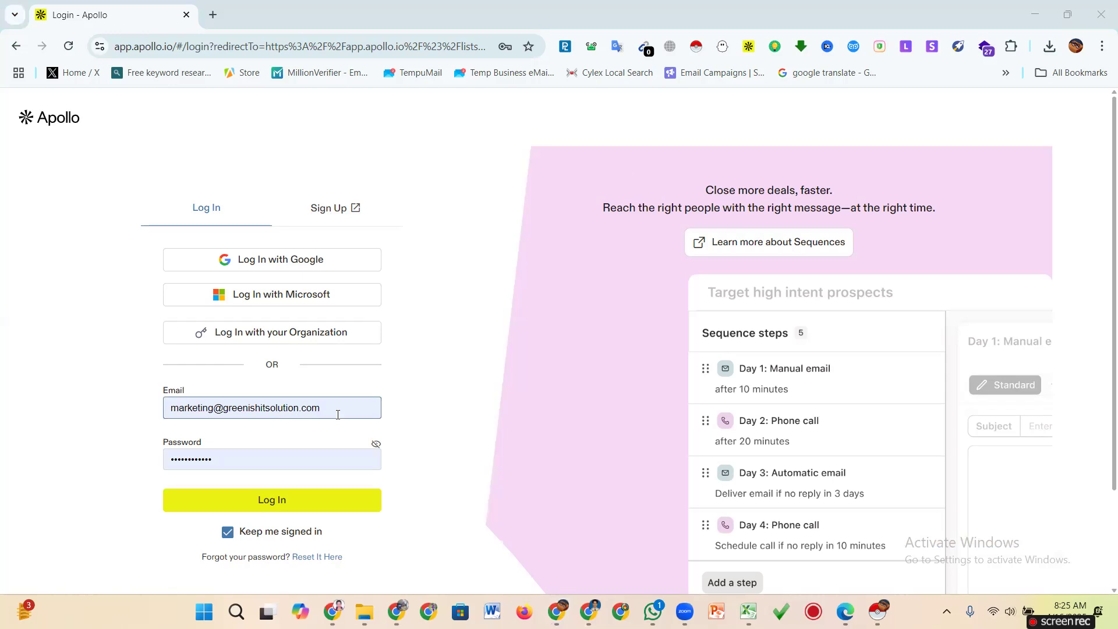
# Log in to Apollo with another saved account, filling in its e-mail and password, and open the People page
pyautogui.click(353, 408)
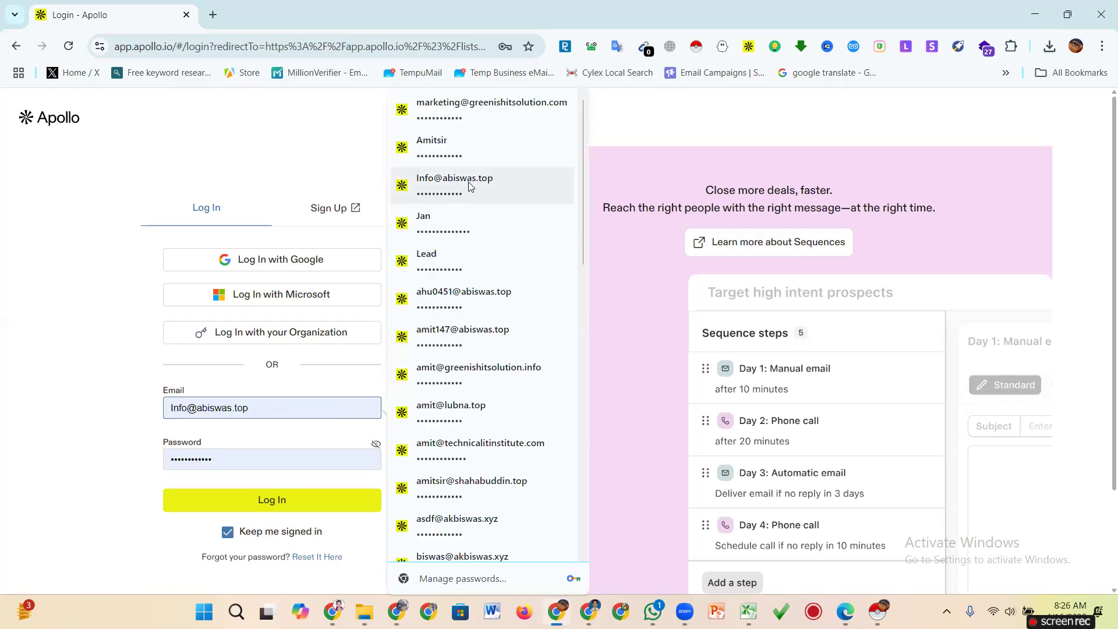
pyautogui.scroll(-6, 458, 486)
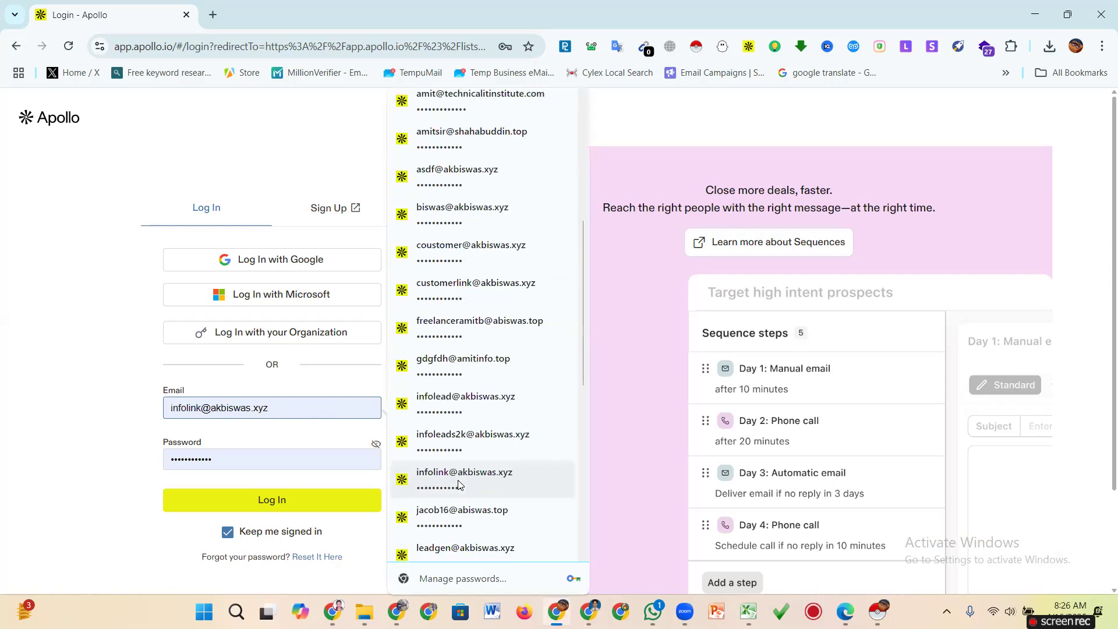
pyautogui.scroll(-8, 458, 485)
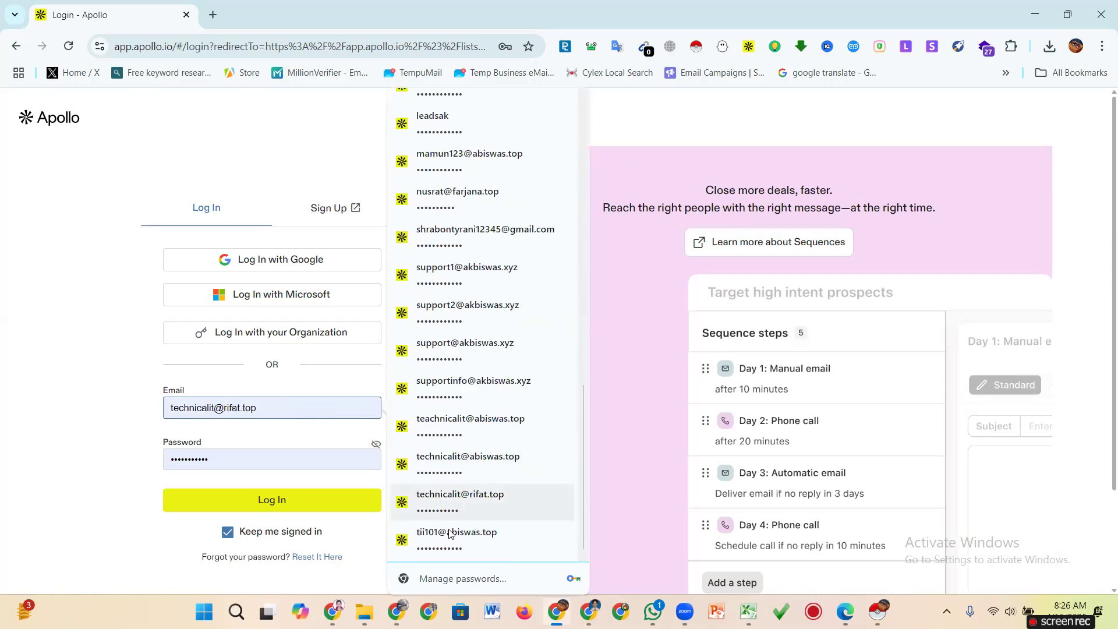
pyautogui.scroll(2, 452, 531)
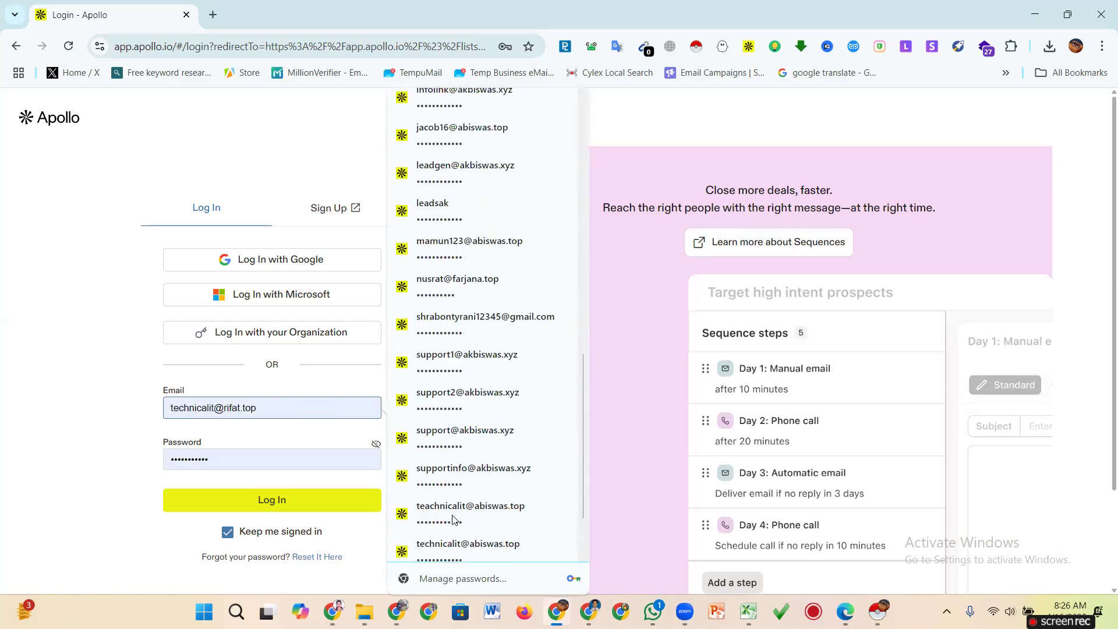
pyautogui.click(471, 323)
pyautogui.click(316, 501)
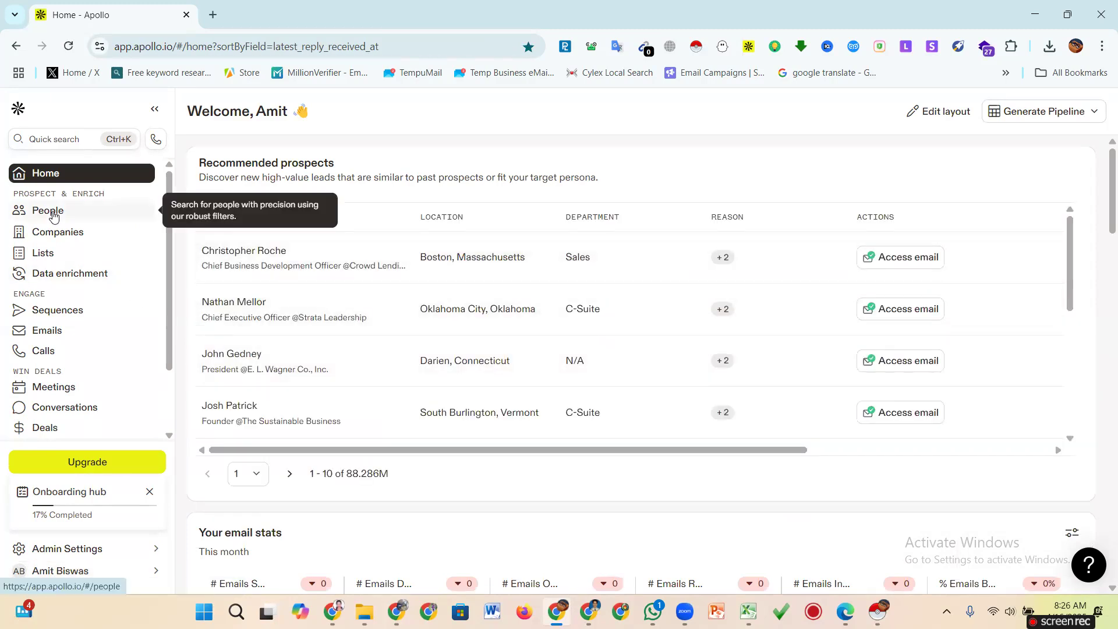
pyautogui.click(53, 216)
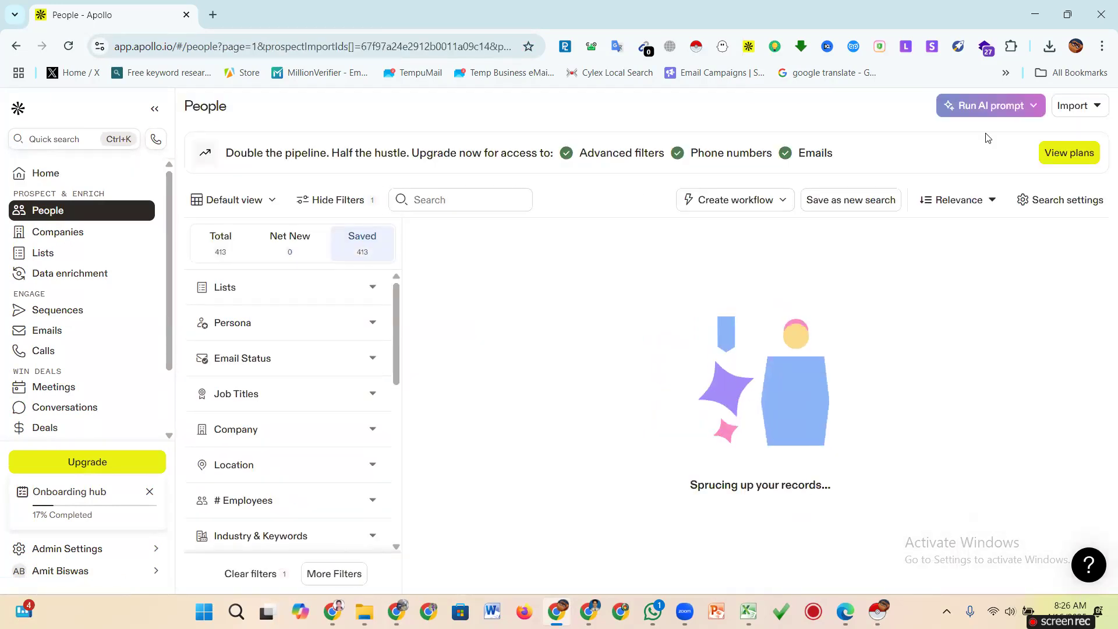
# Mark the Import option on the People page with a red arrow in a screen capture and discard the capture
pyautogui.click(946, 611)
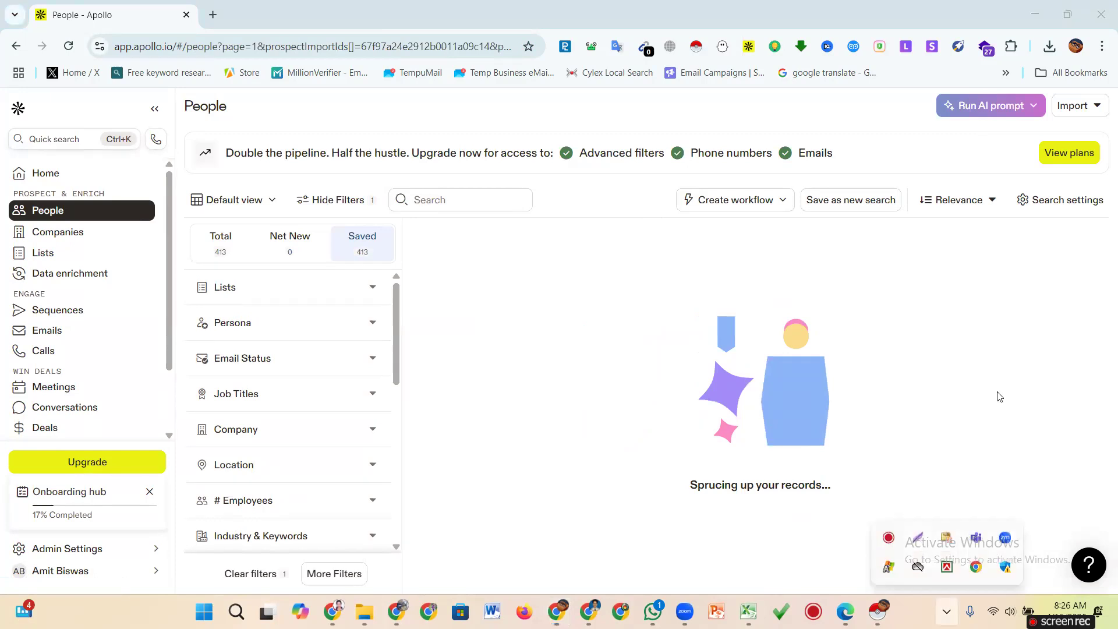
pyautogui.press('Print')
pyautogui.moveTo(1039, 88); pyautogui.dragTo(1116, 166)
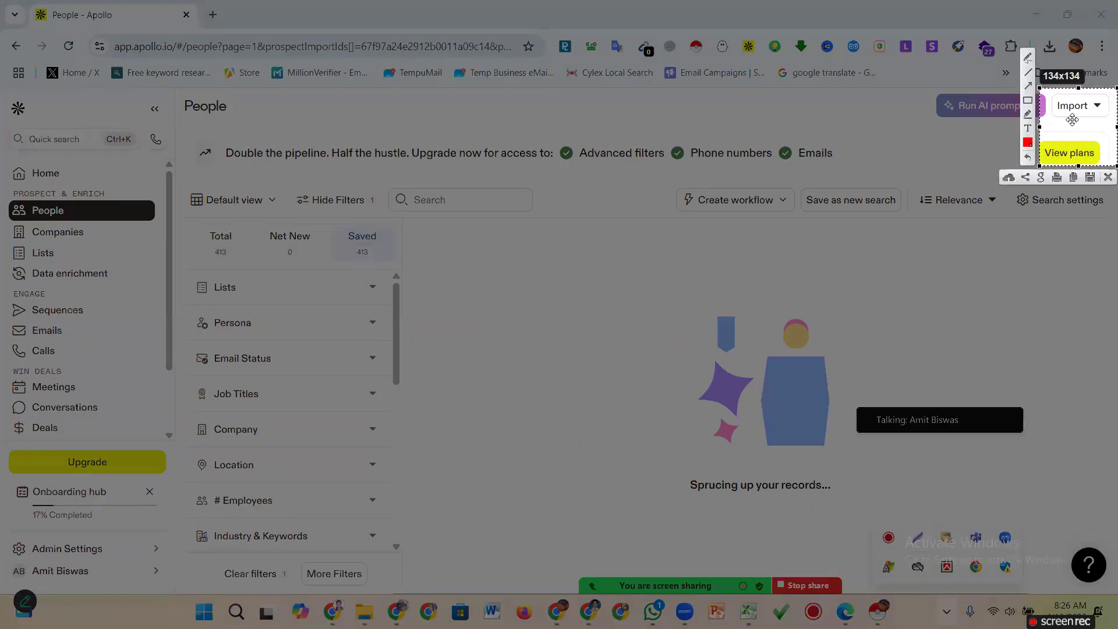
pyautogui.click(1027, 85)
pyautogui.moveTo(889, 228); pyautogui.dragTo(1057, 122)
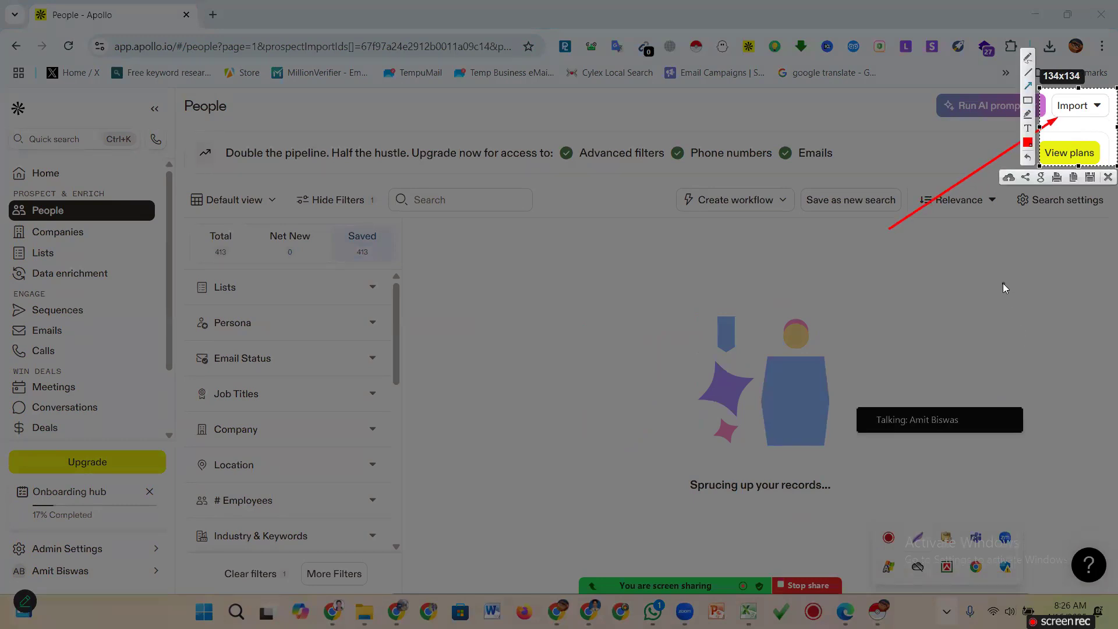
pyautogui.click(1104, 178)
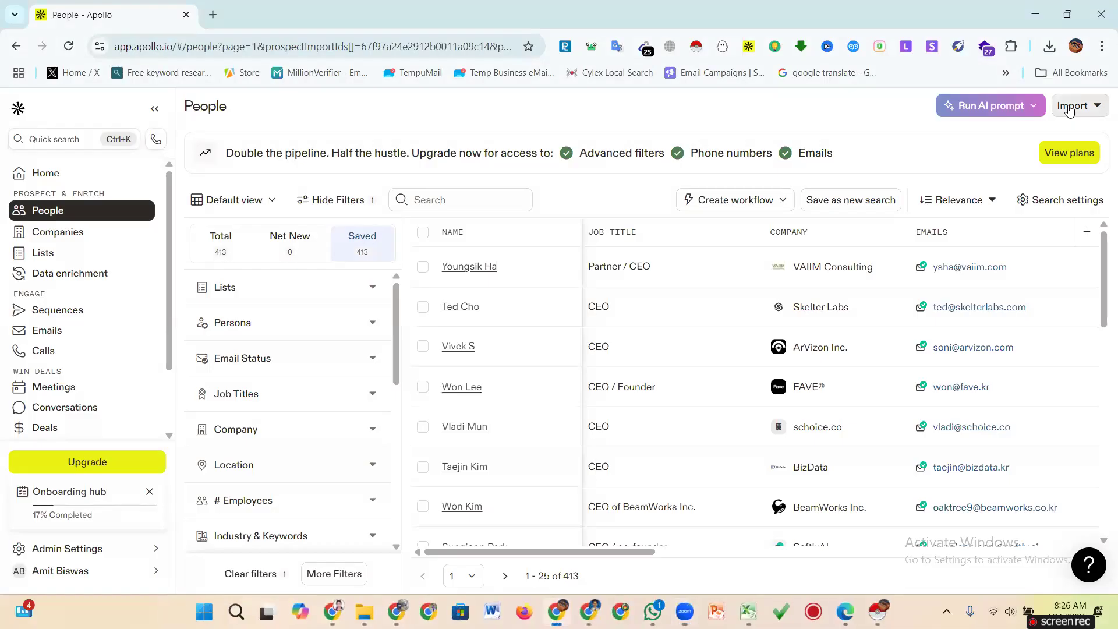
# Open the CSV import page from the People page
pyautogui.click(1069, 108)
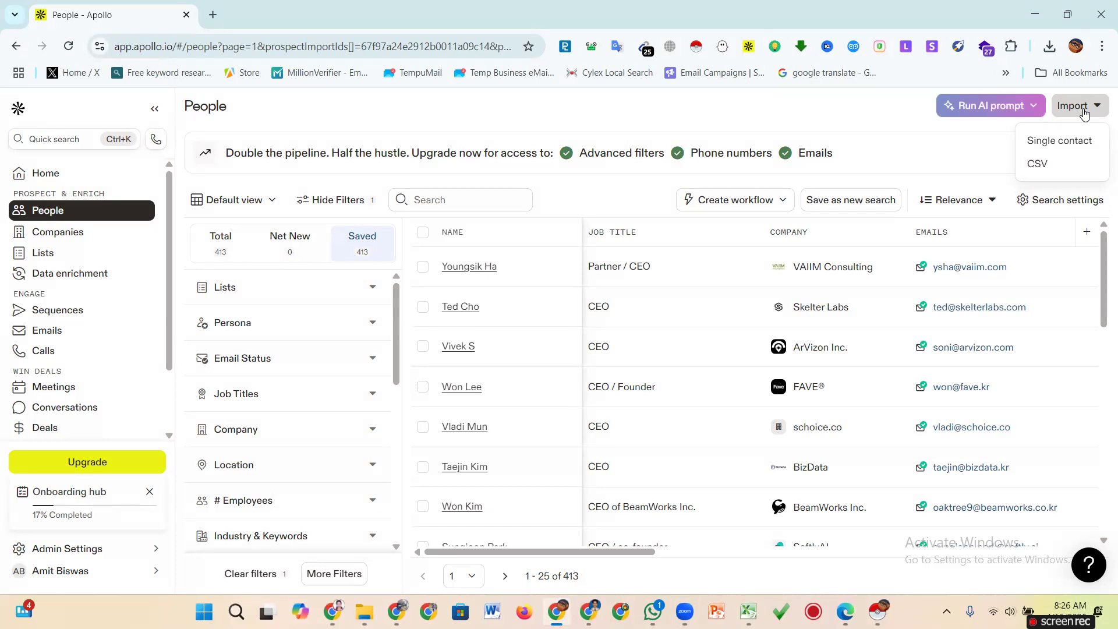
pyautogui.click(1038, 167)
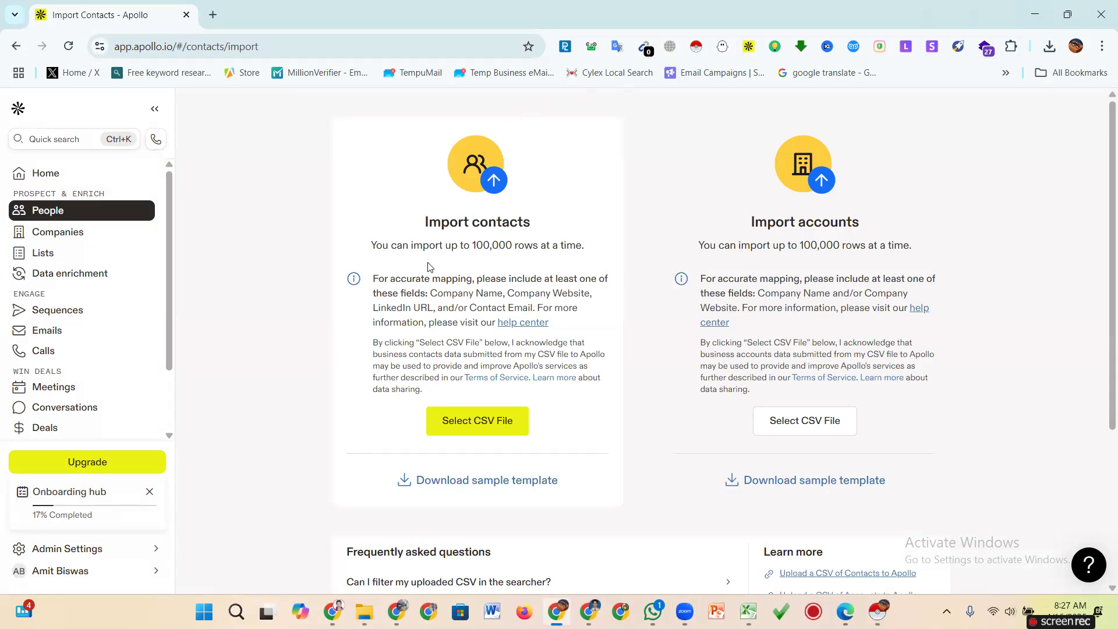
pyautogui.moveTo(369, 245); pyautogui.dragTo(593, 259)
pyautogui.hotkey('ctrl', 'o')
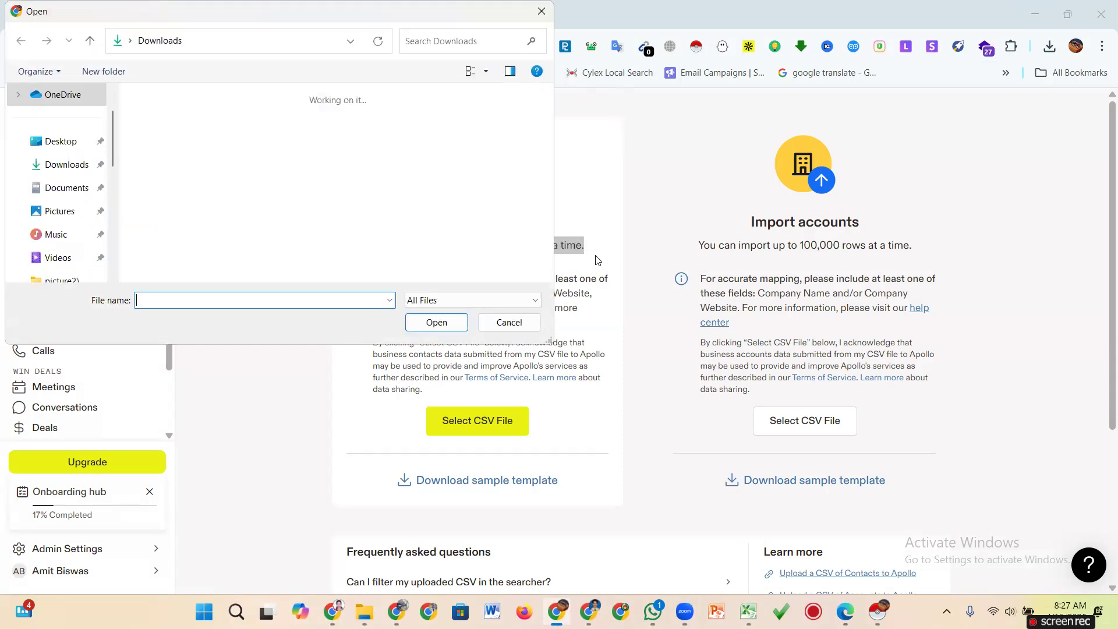
pyautogui.click(541, 11)
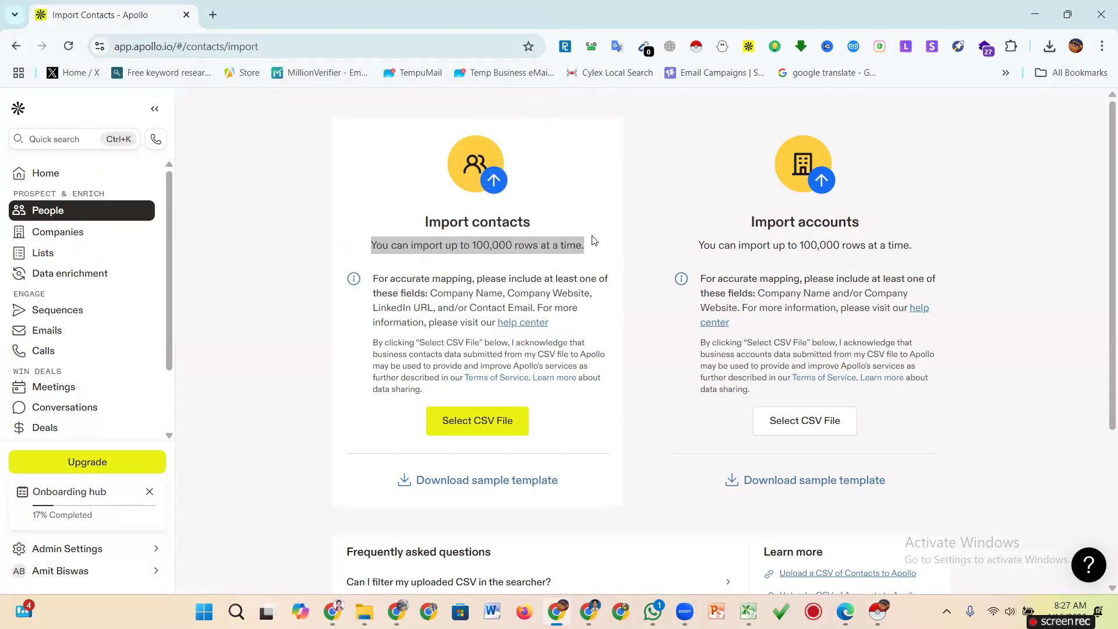
pyautogui.click(644, 221)
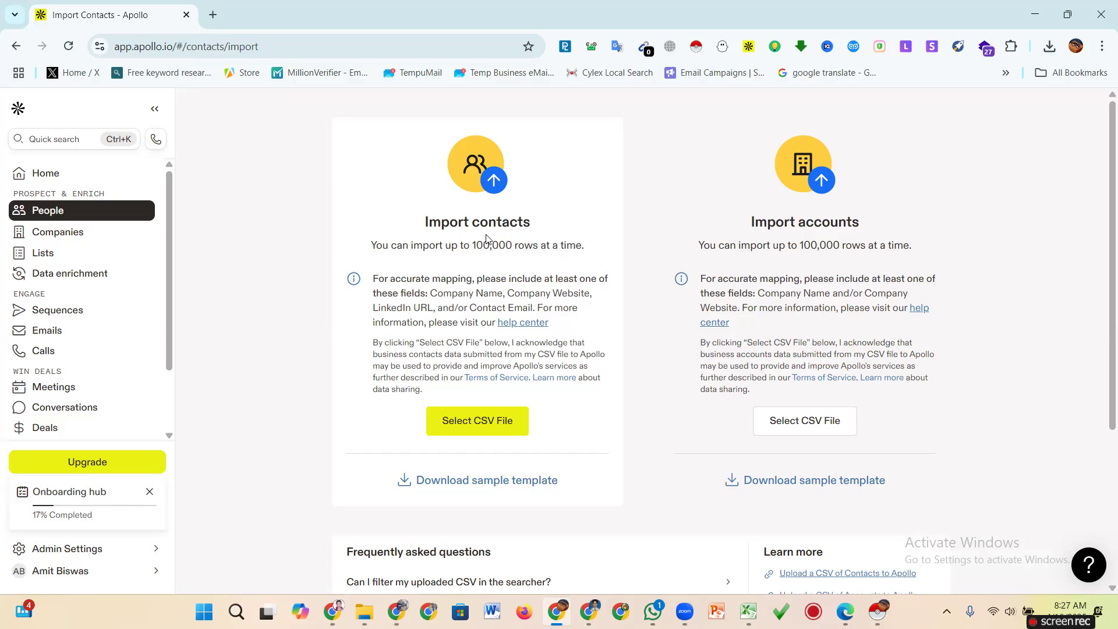
# Upload the CSV file app - 2025-04-16T082213.062 from Downloads under Import contacts and show its column mapping
pyautogui.click(486, 429)
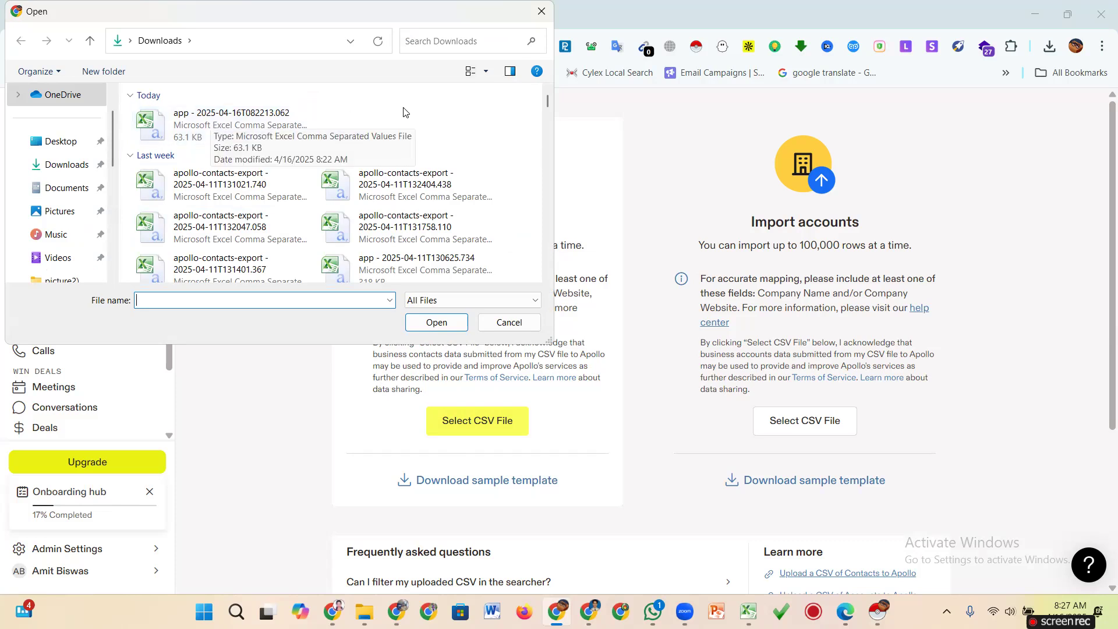
pyautogui.click(196, 119)
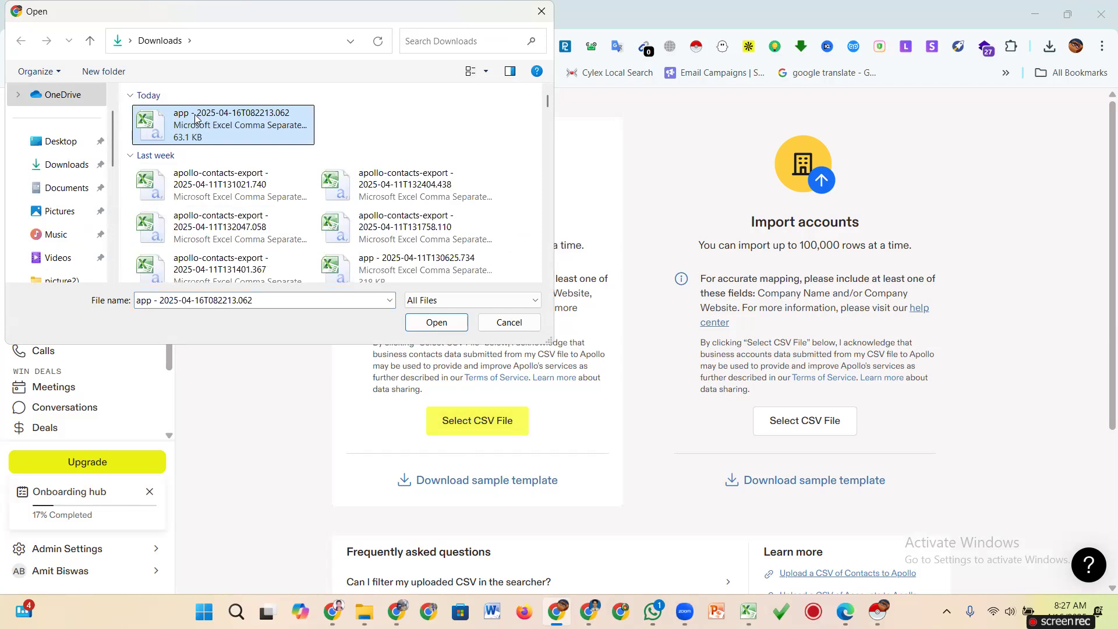
pyautogui.click(435, 323)
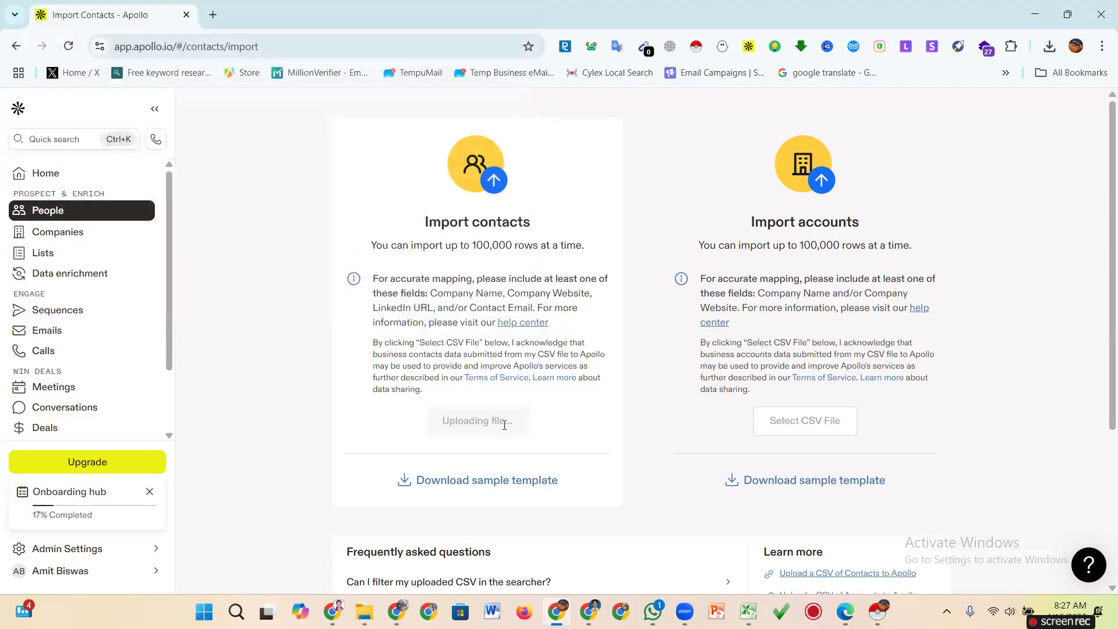
pyautogui.scroll(-3, 303, 229)
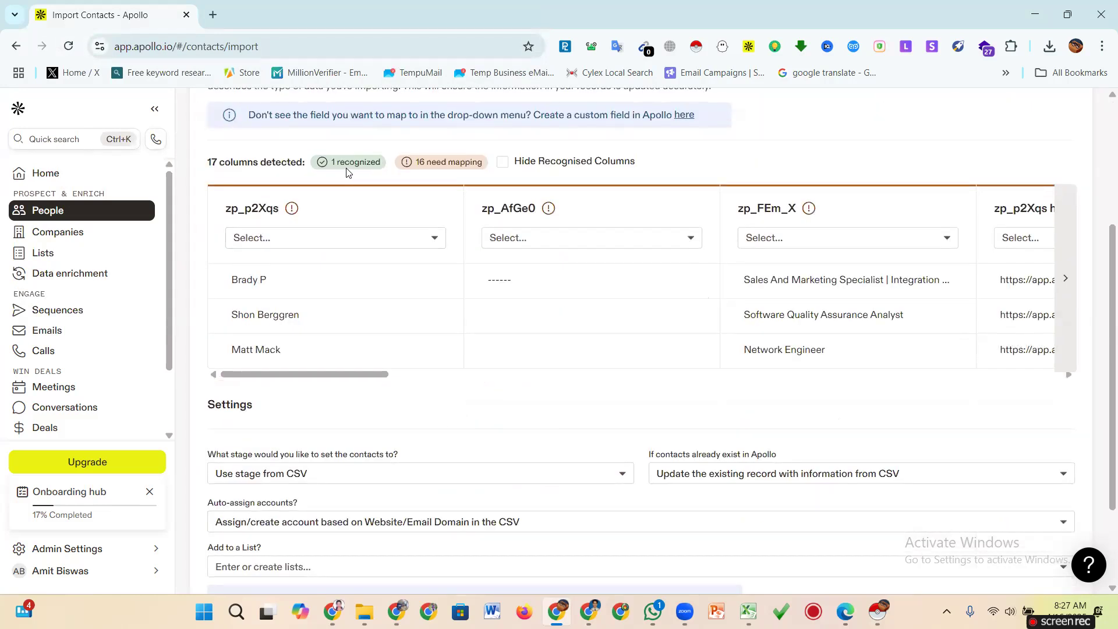
# Highlight the recognized-columns badge above the column mappings in a screen capture and discard the capture
pyautogui.click(946, 611)
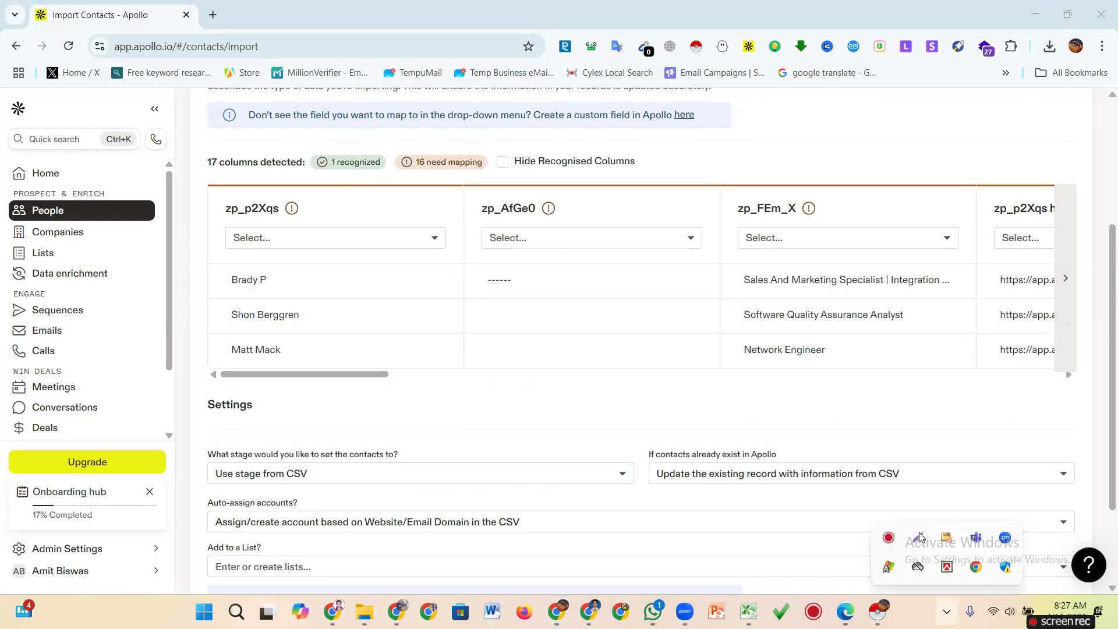
pyautogui.press('Print')
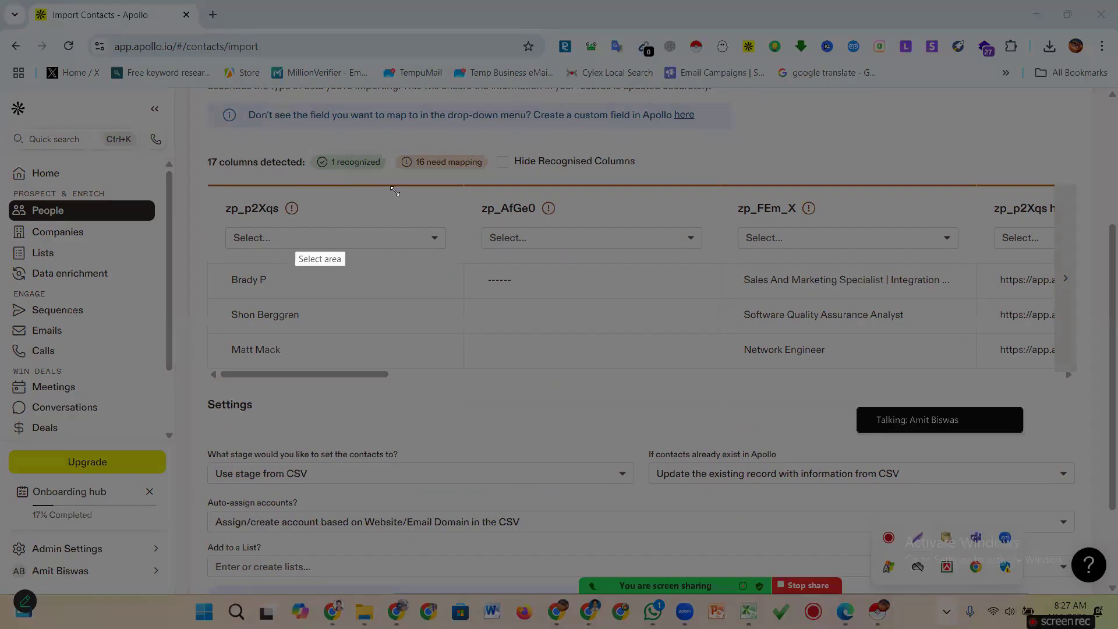
pyautogui.moveTo(303, 146); pyautogui.dragTo(400, 191)
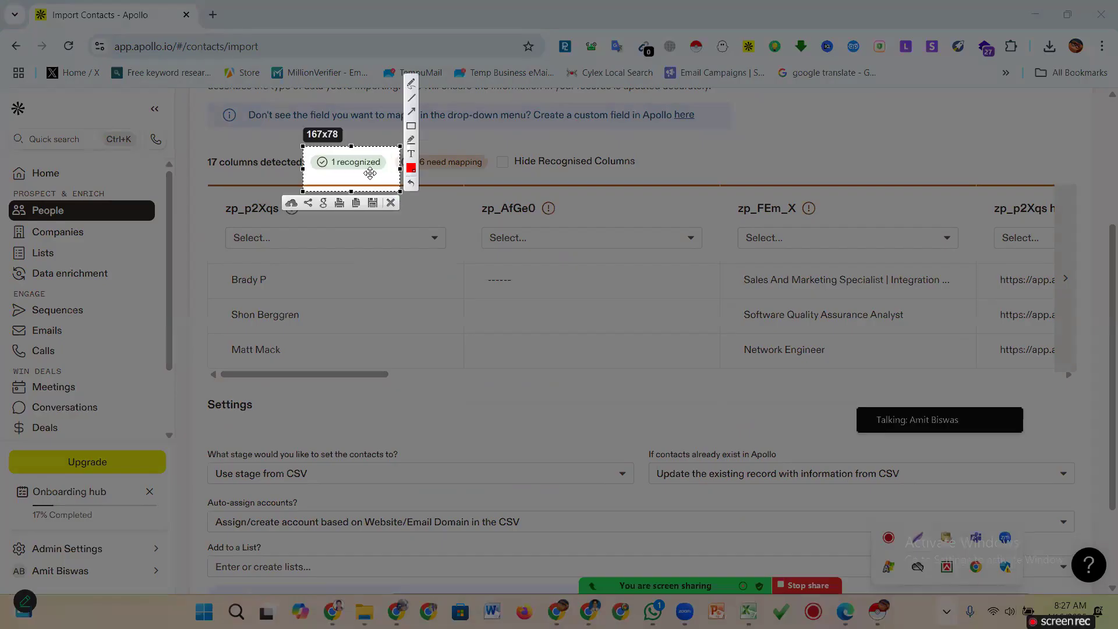
pyautogui.click(391, 203)
# Review the import settings and the column mappings across to the recognized zp_xvo3G 2 contact email column
pyautogui.scroll(-2, 329, 556)
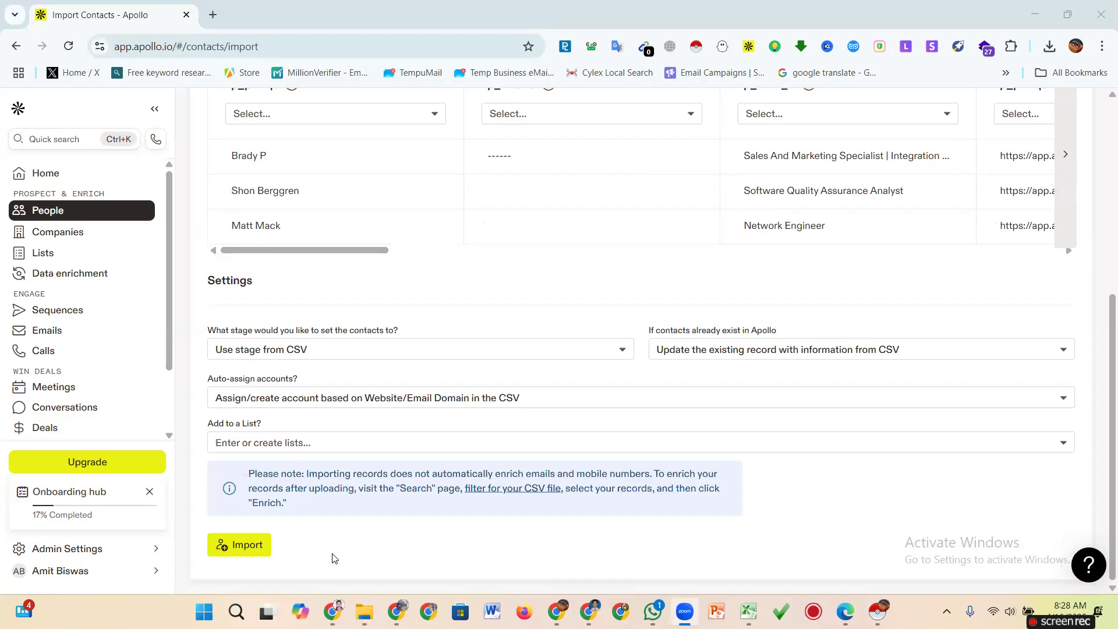
pyautogui.scroll(1, 425, 521)
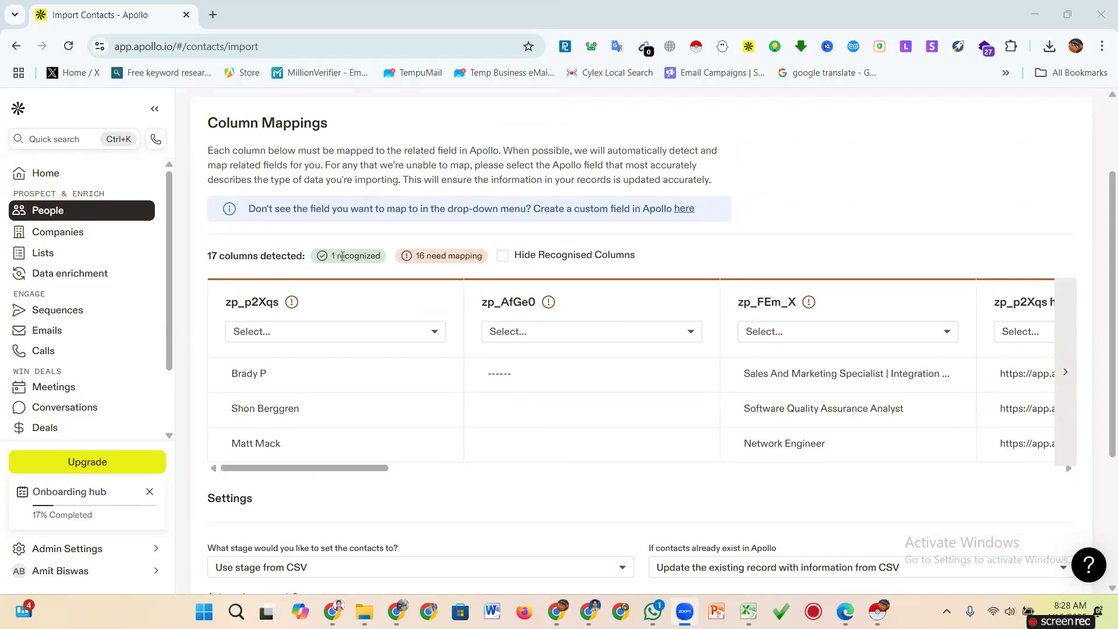
pyautogui.moveTo(367, 467); pyautogui.dragTo(522, 473)
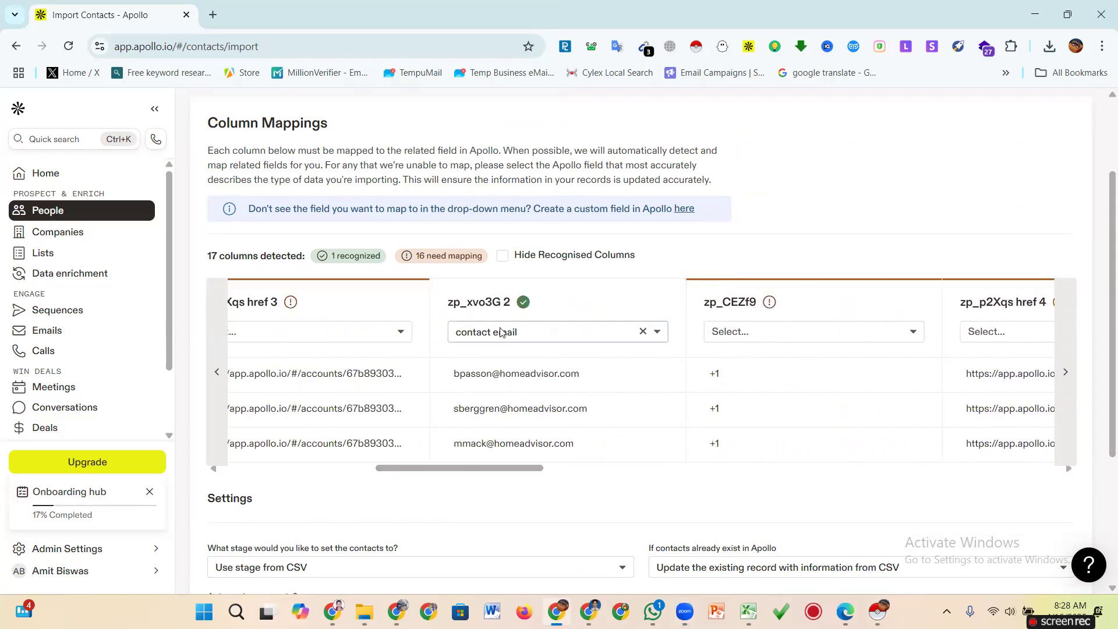
pyautogui.moveTo(526, 301)
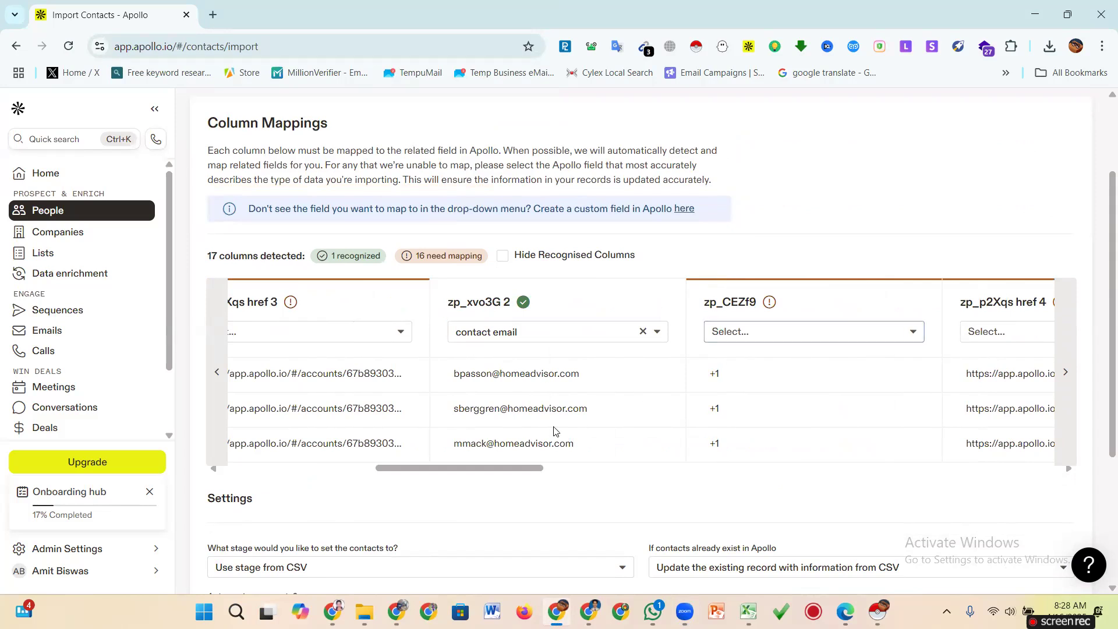
# Map the zp_p2Xqs column to contact name, check its mapping status and clear the mapping again
pyautogui.moveTo(522, 474); pyautogui.dragTo(362, 466)
pyautogui.click(435, 331)
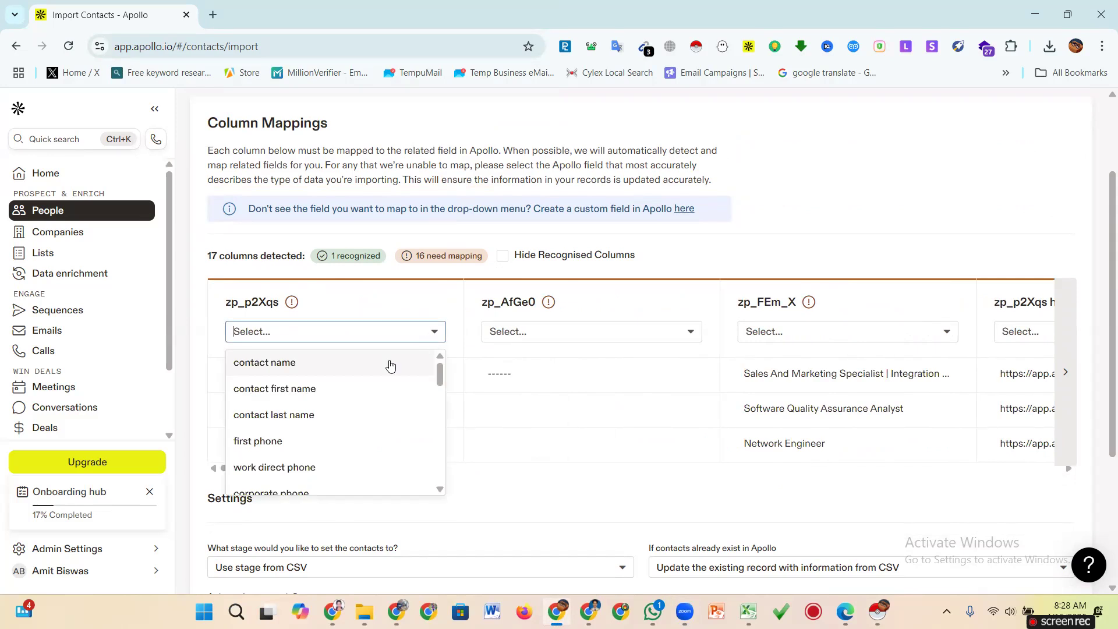
pyautogui.click(277, 370)
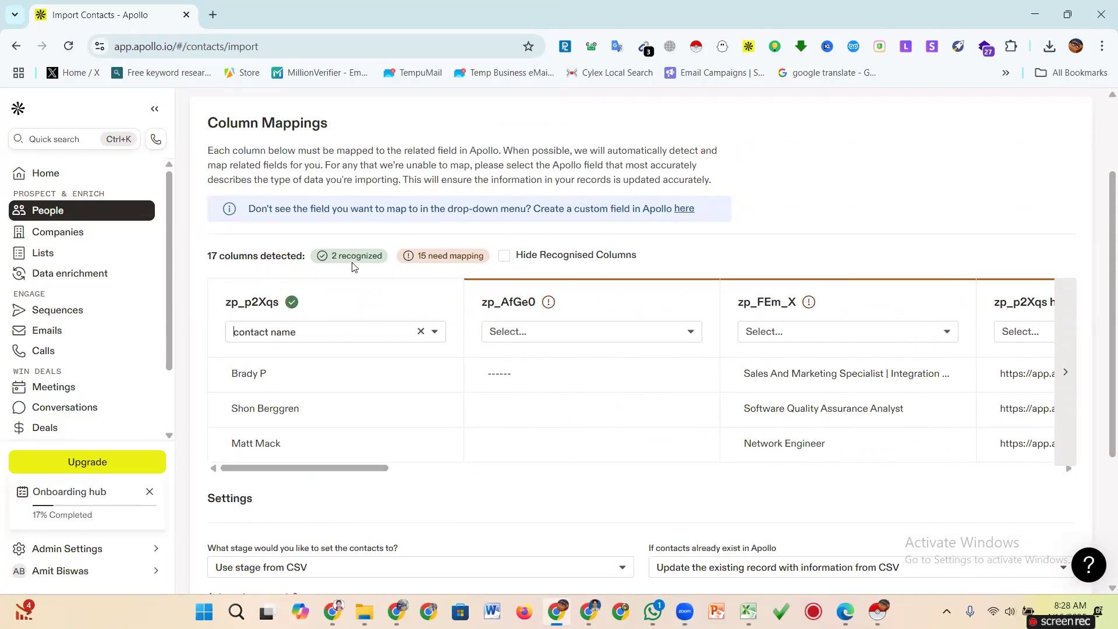
pyautogui.moveTo(295, 305)
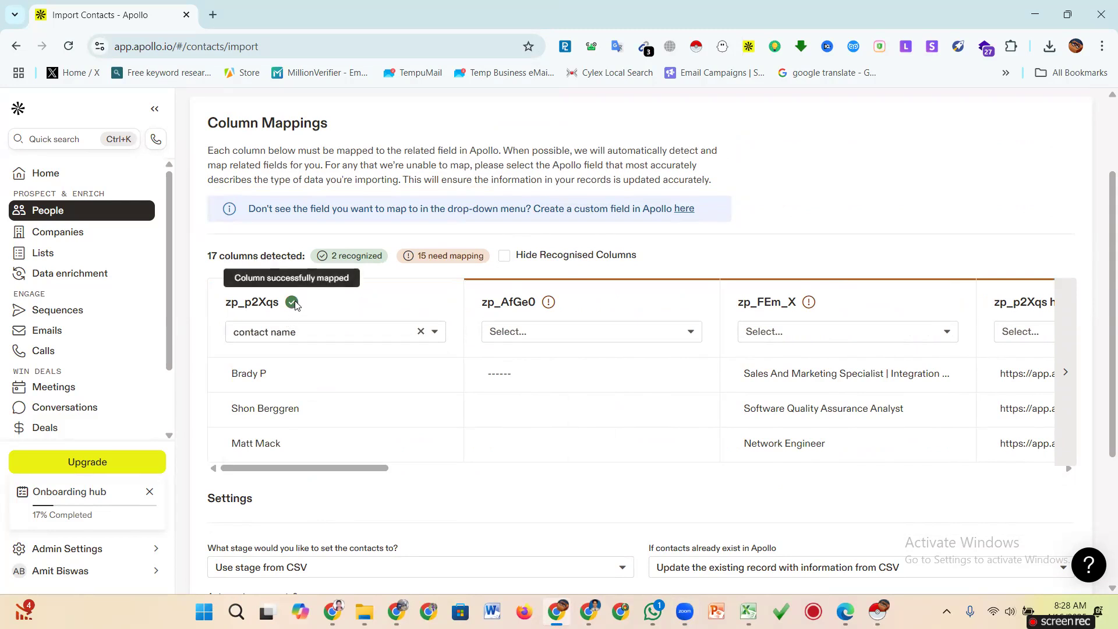
pyautogui.click(420, 331)
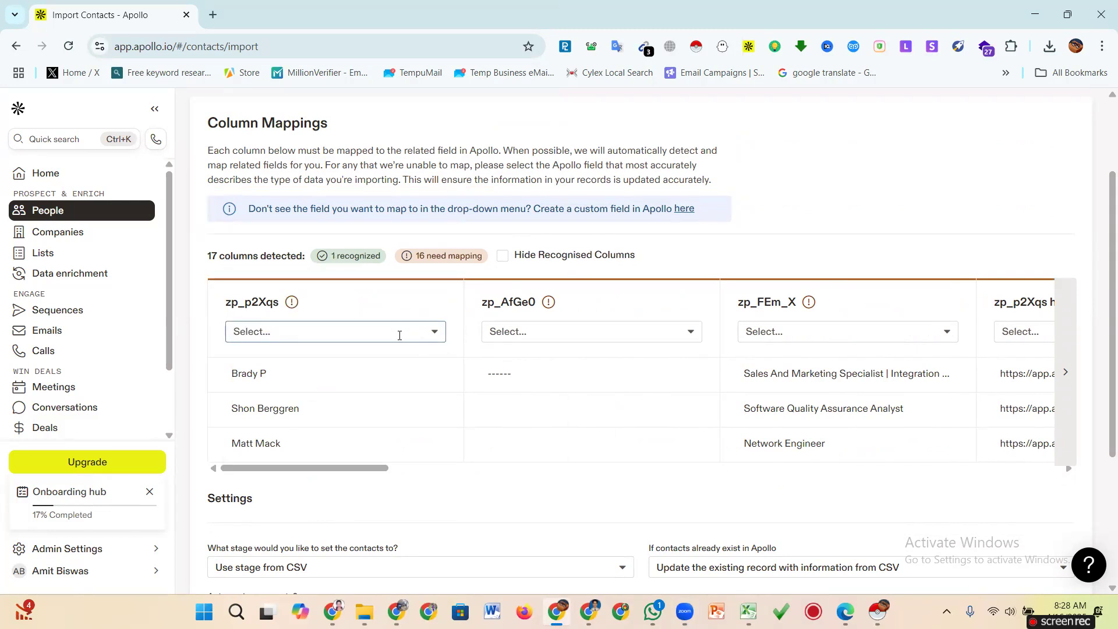
# Check the zp_xvo3G 2 contact email mapping and import the contacts, confirming to continue without mapping the other columns
pyautogui.moveTo(332, 467); pyautogui.dragTo(531, 475)
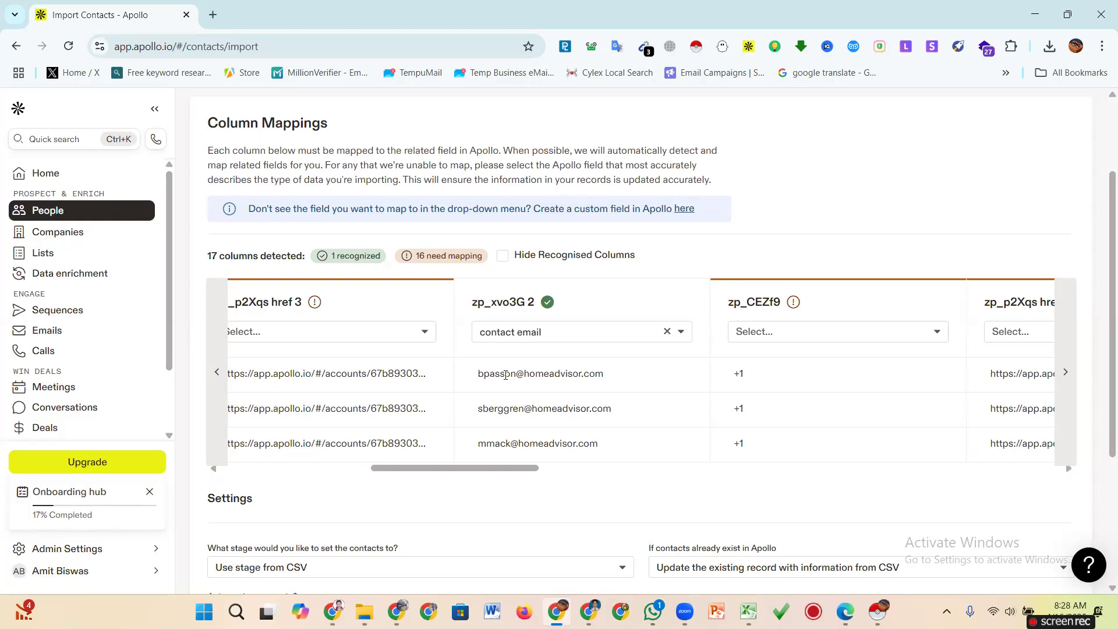
pyautogui.moveTo(473, 376); pyautogui.dragTo(613, 381)
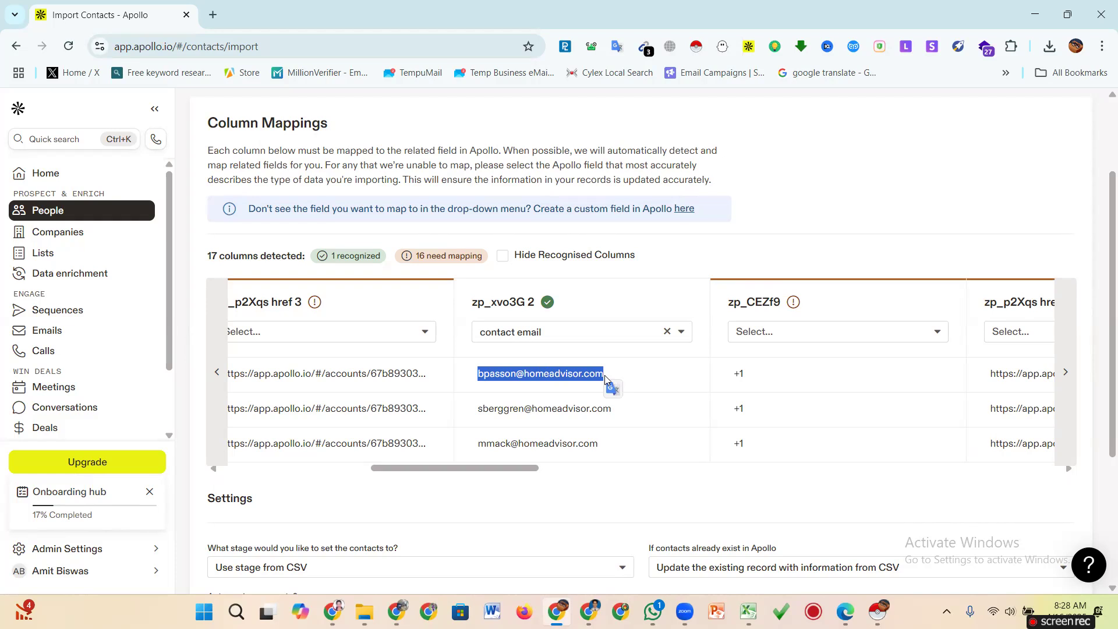
pyautogui.click(628, 330)
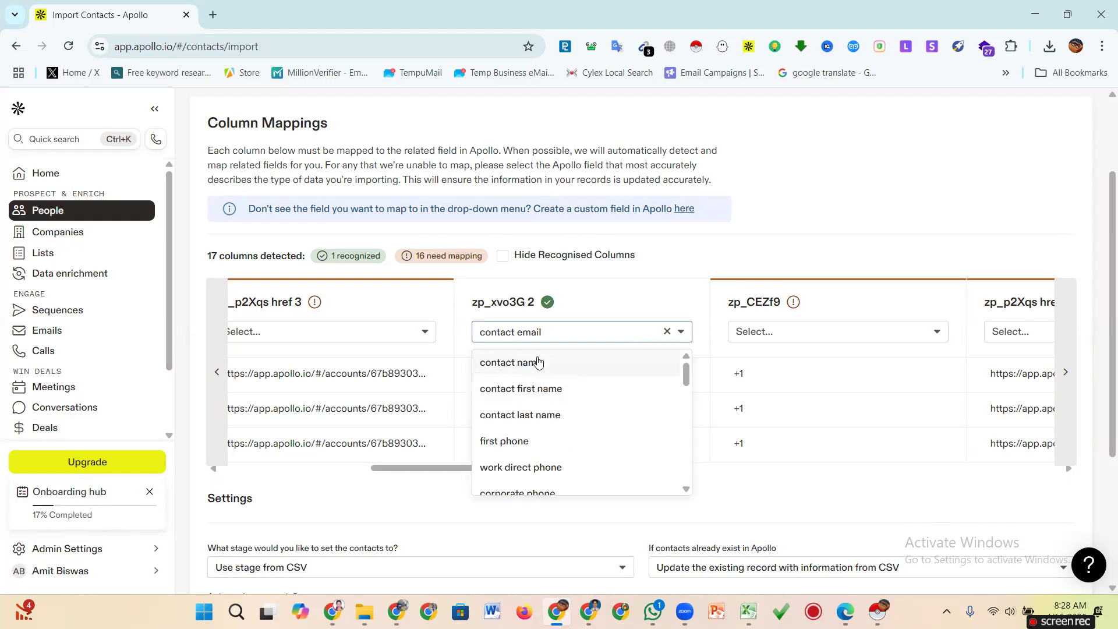
pyautogui.click(614, 306)
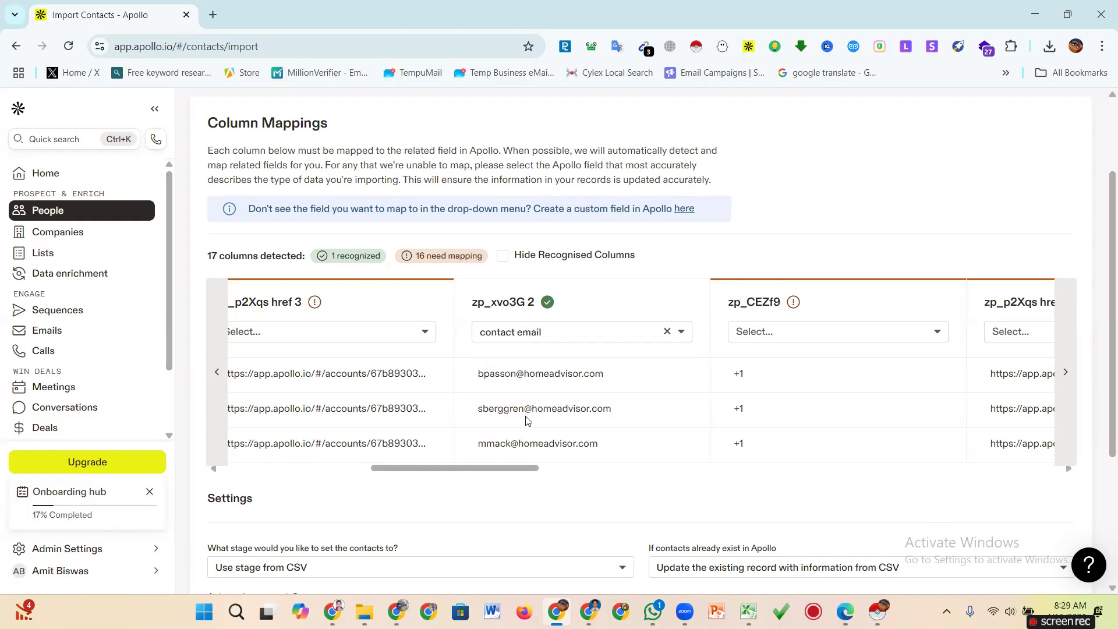
pyautogui.scroll(-4, 527, 420)
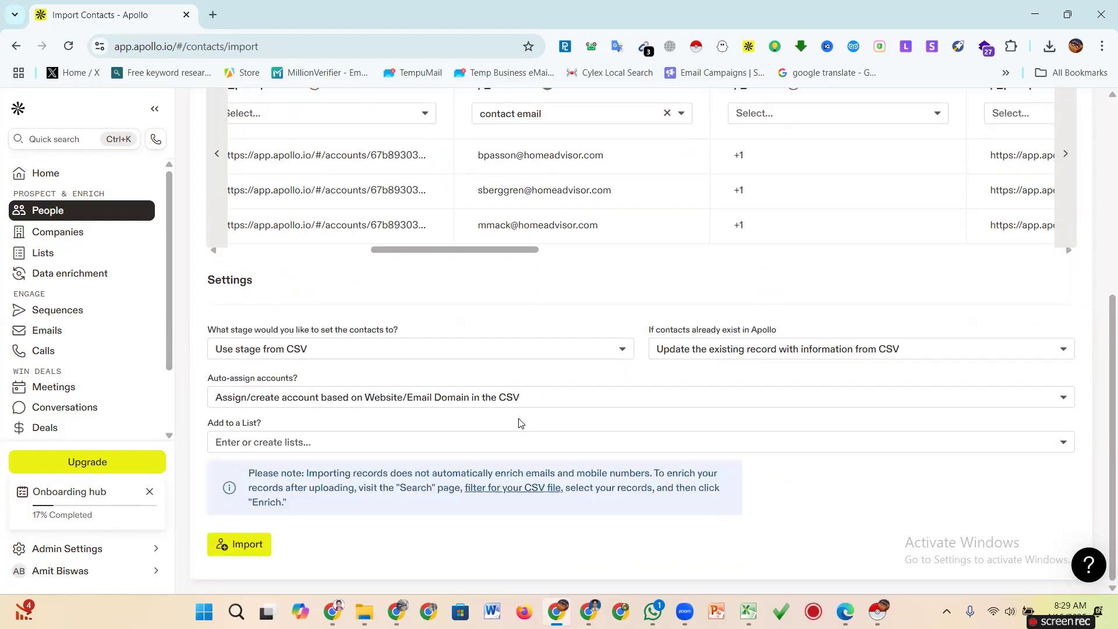
pyautogui.click(241, 548)
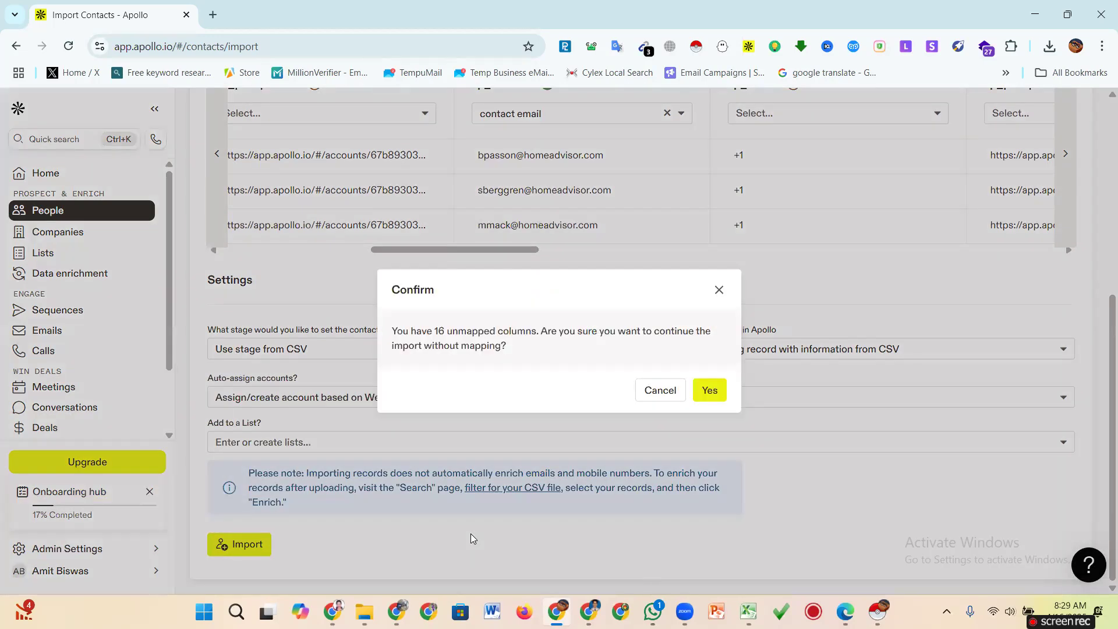
pyautogui.click(709, 396)
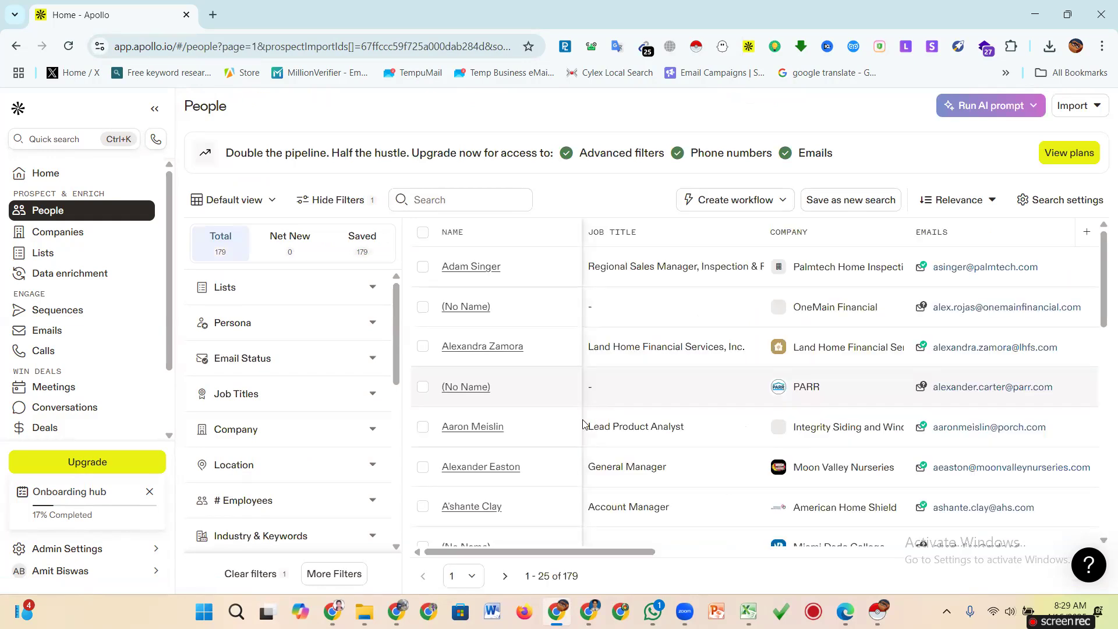
# Highlight the Total, Net New and Saved counts of the imported people in a screen capture and discard the capture
pyautogui.click(946, 611)
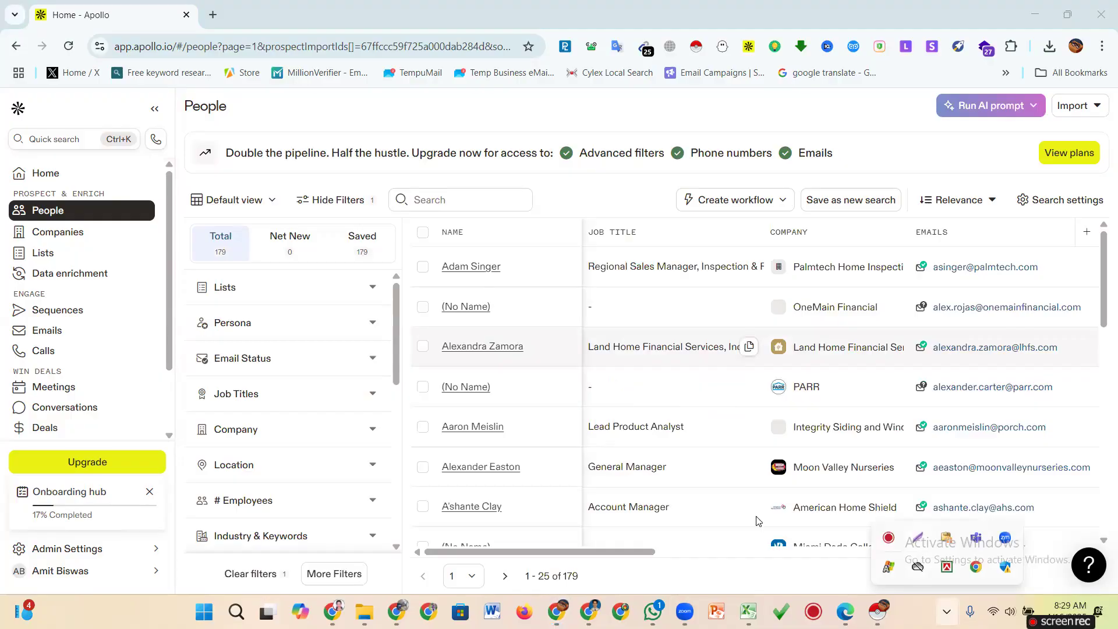
pyautogui.hotkey('alt', 's')
pyautogui.moveTo(179, 211); pyautogui.dragTo(416, 271)
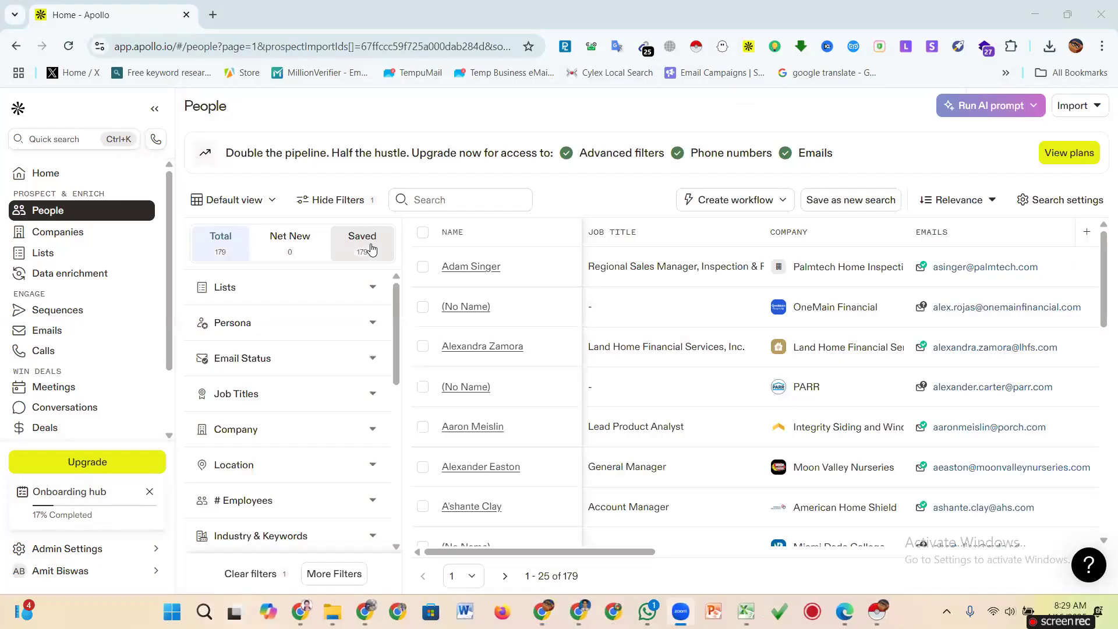
pyautogui.click(407, 282)
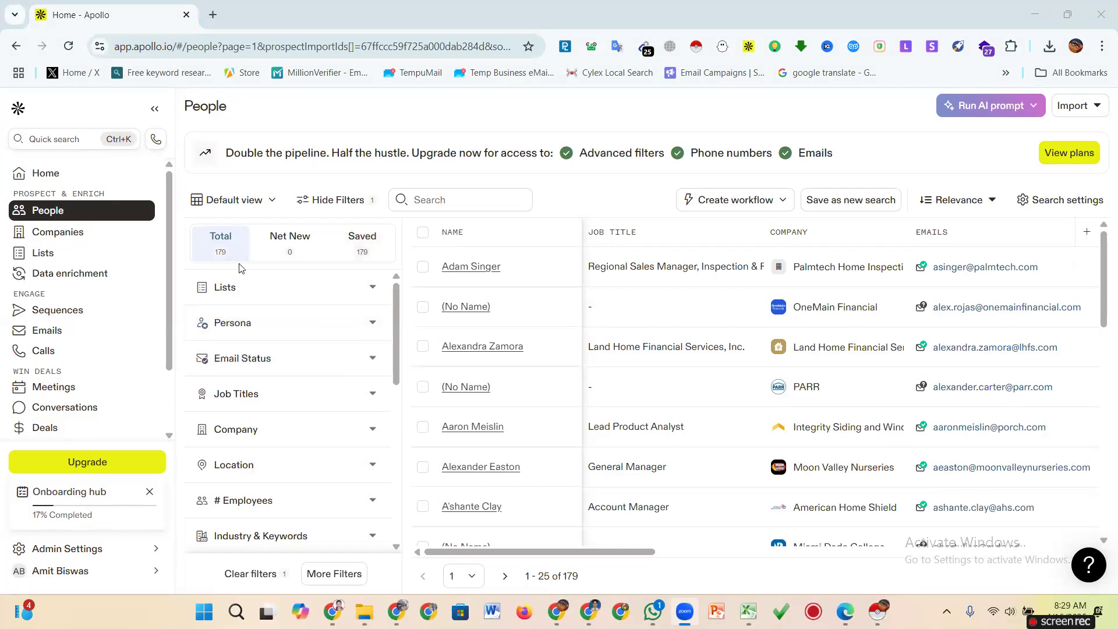
# Filter the imported people to Saved and apply Select all to the whole result list
pyautogui.click(362, 246)
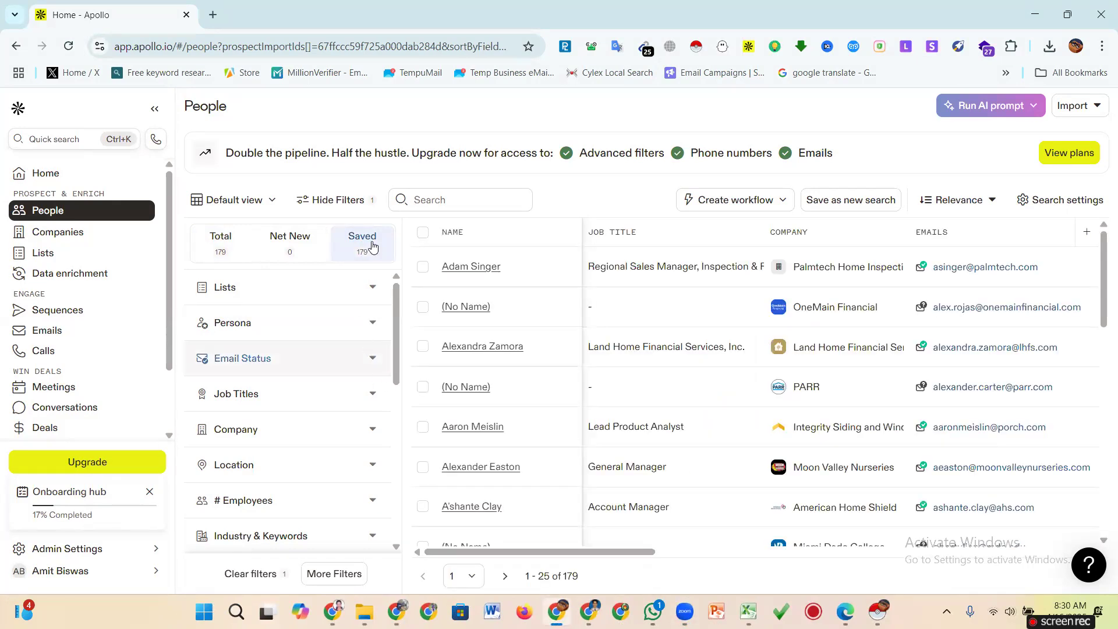
pyautogui.click(423, 235)
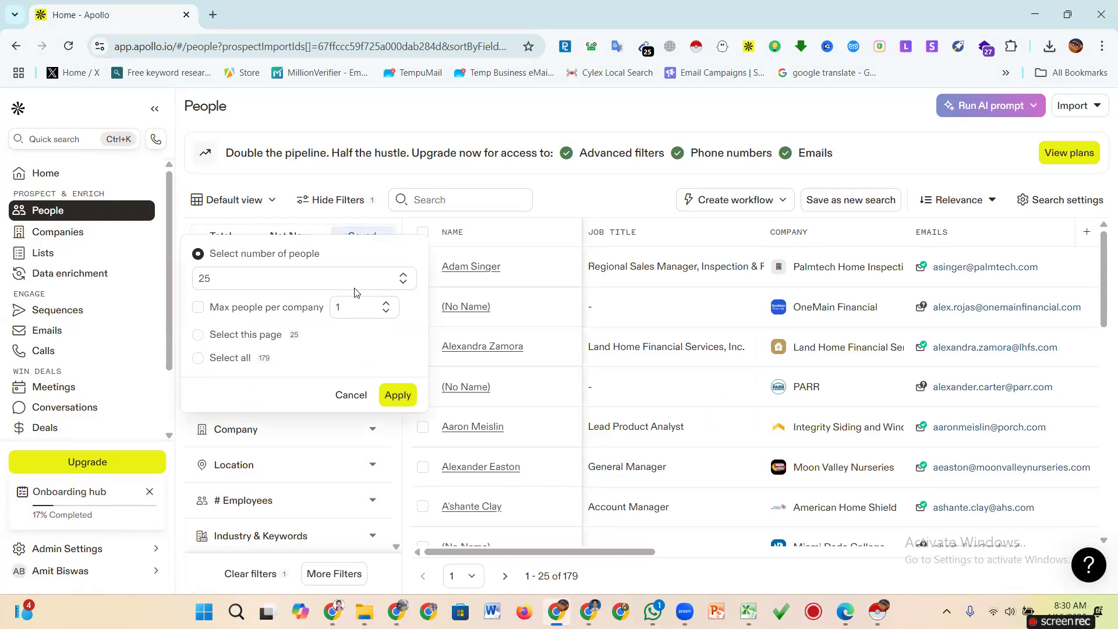
pyautogui.click(409, 284)
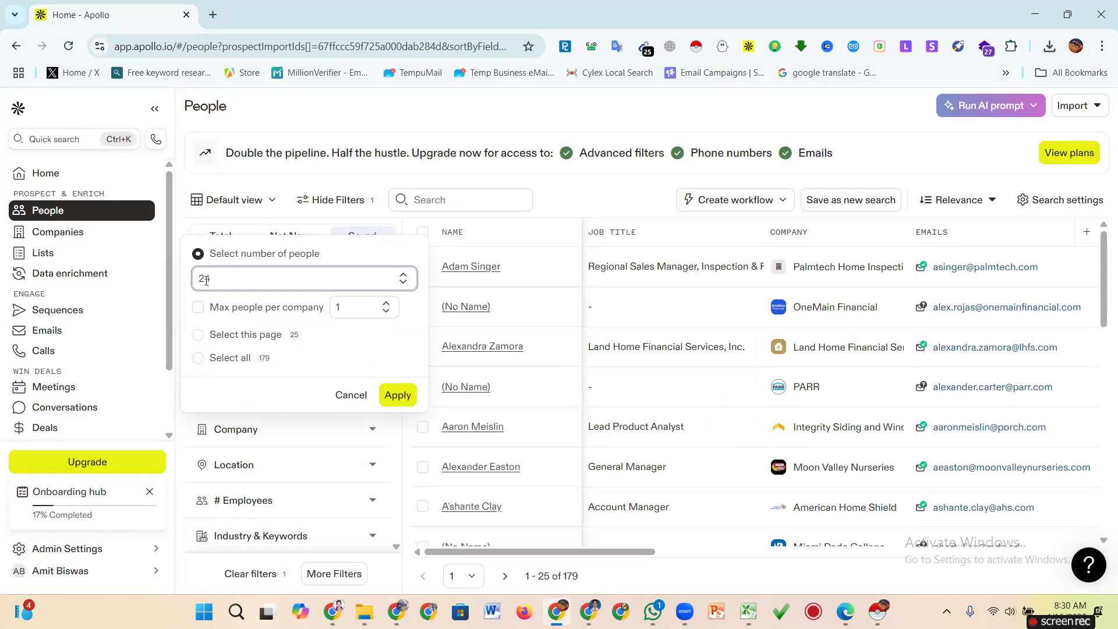
pyautogui.moveTo(232, 280); pyautogui.dragTo(186, 280)
pyautogui.click(403, 274)
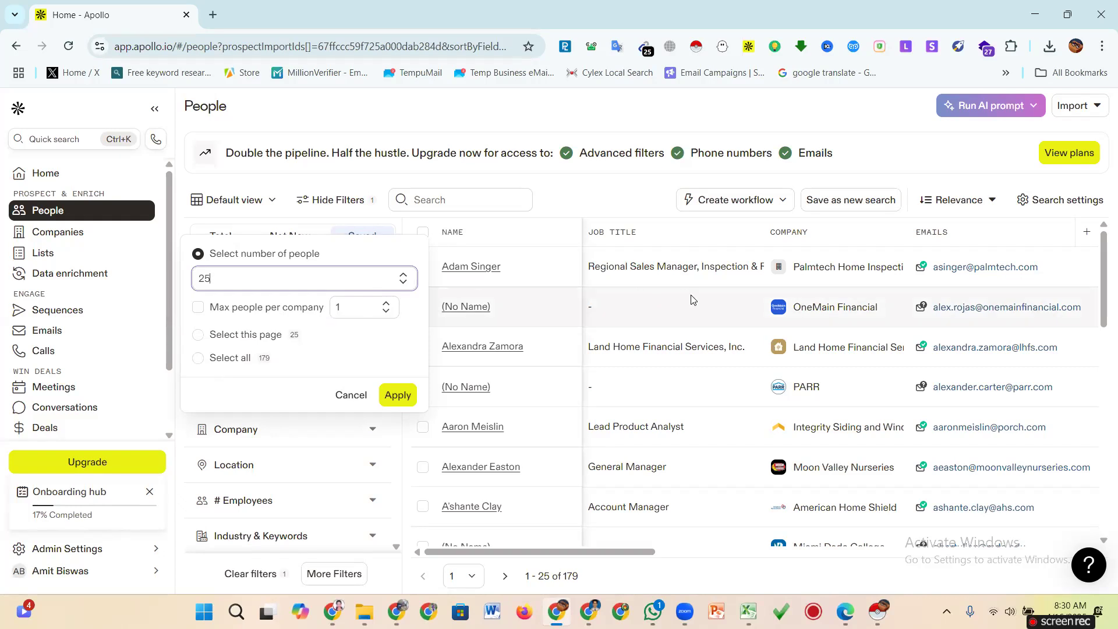
pyautogui.click(198, 359)
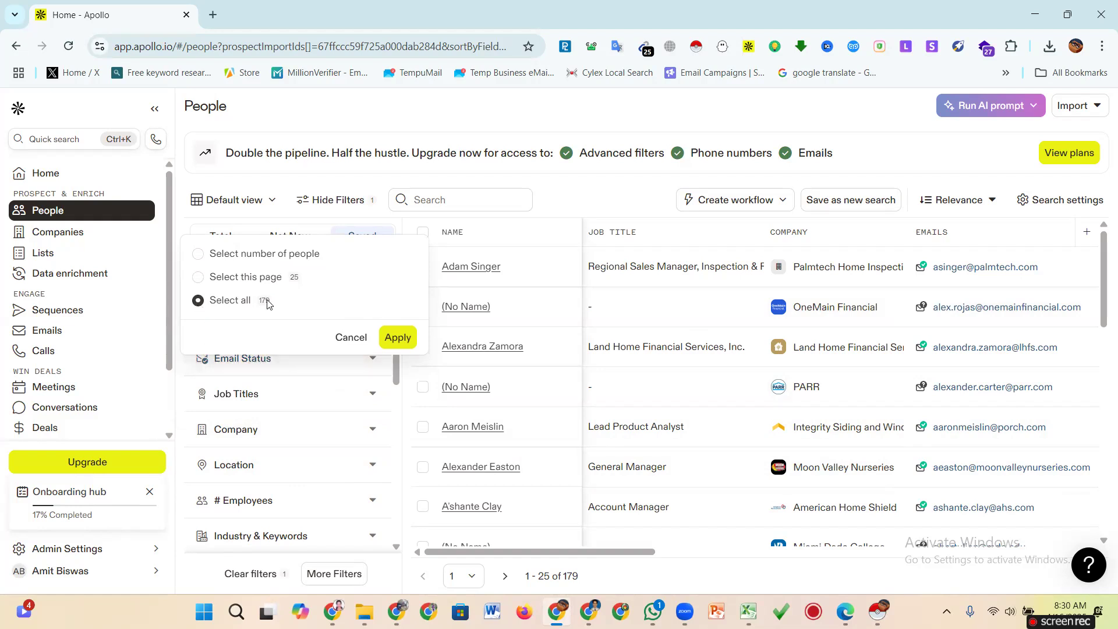
pyautogui.click(398, 338)
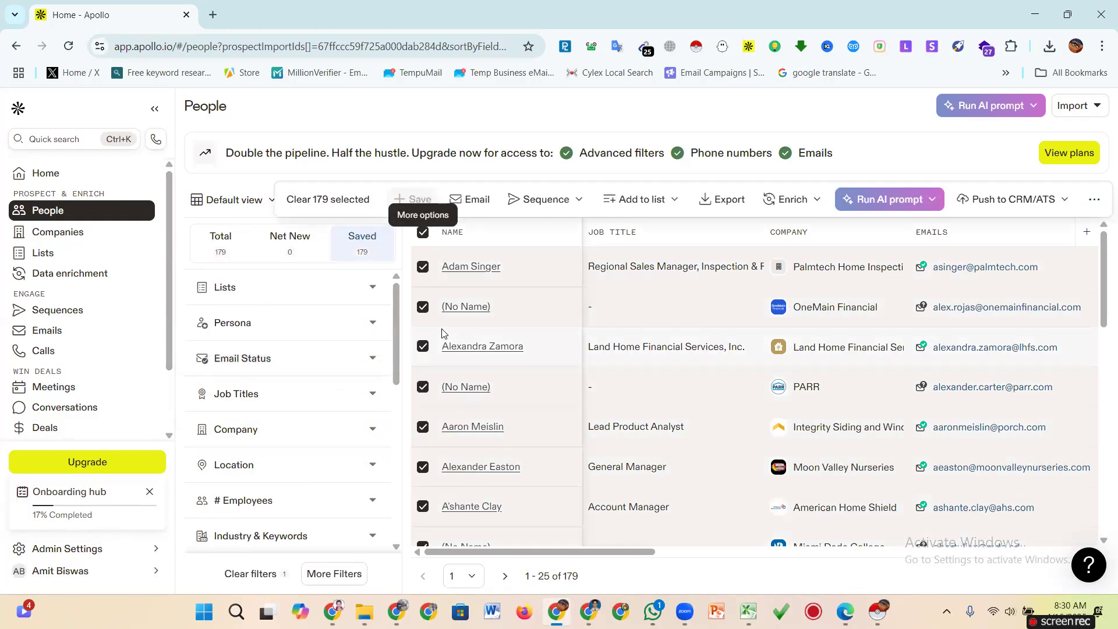
# Look through the selected people on the first results page, checking their names, job titles, companies and emails
pyautogui.scroll(-10, 549, 395)
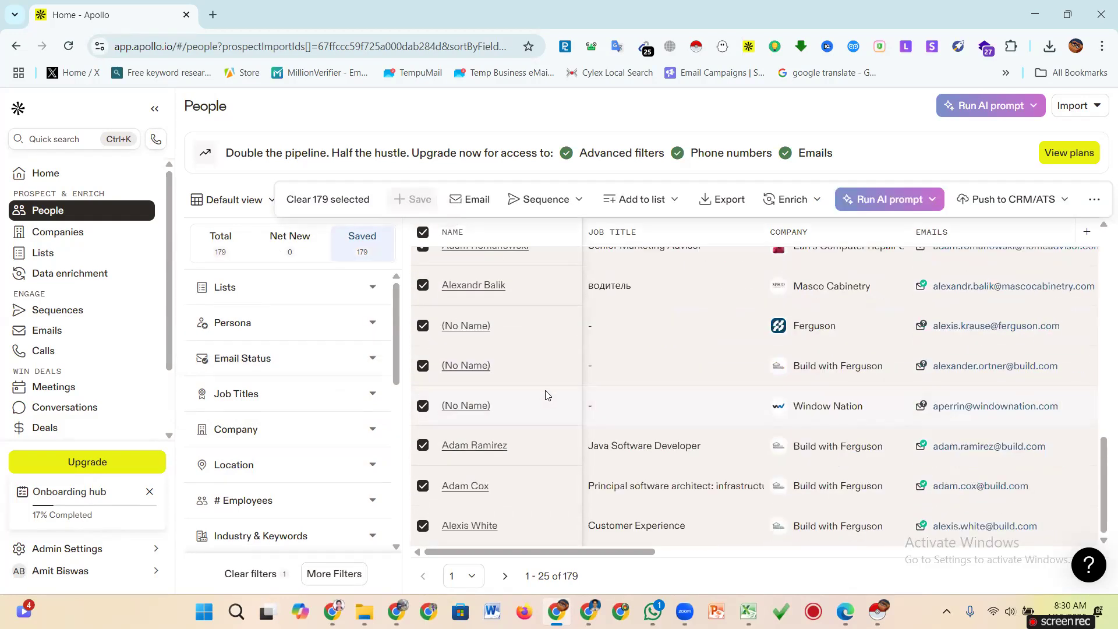
pyautogui.scroll(5, 547, 395)
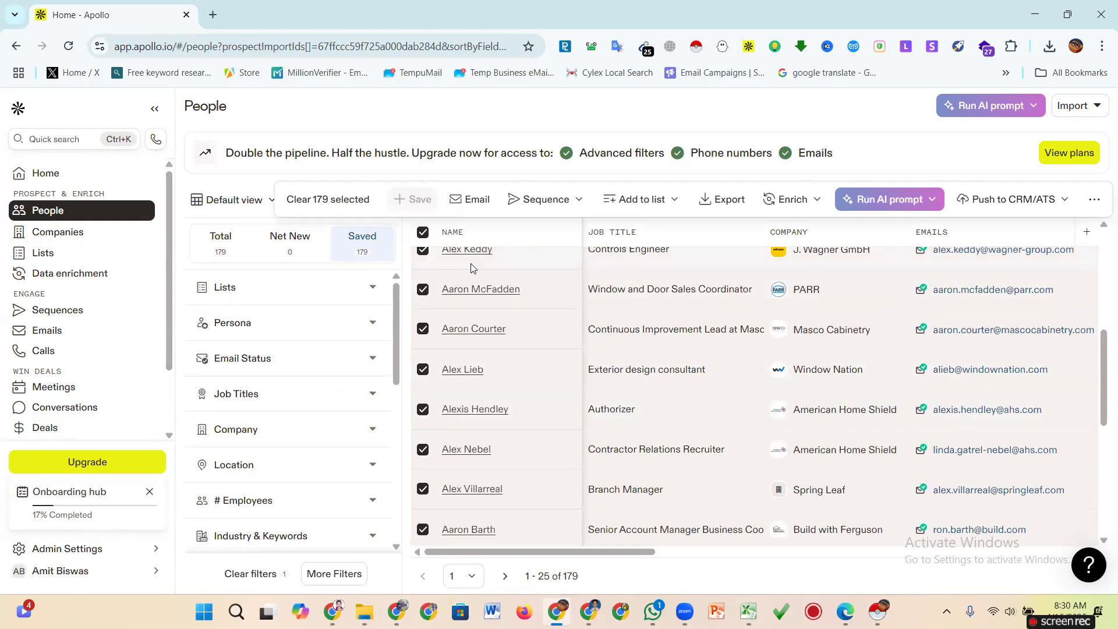
pyautogui.scroll(-5, 503, 448)
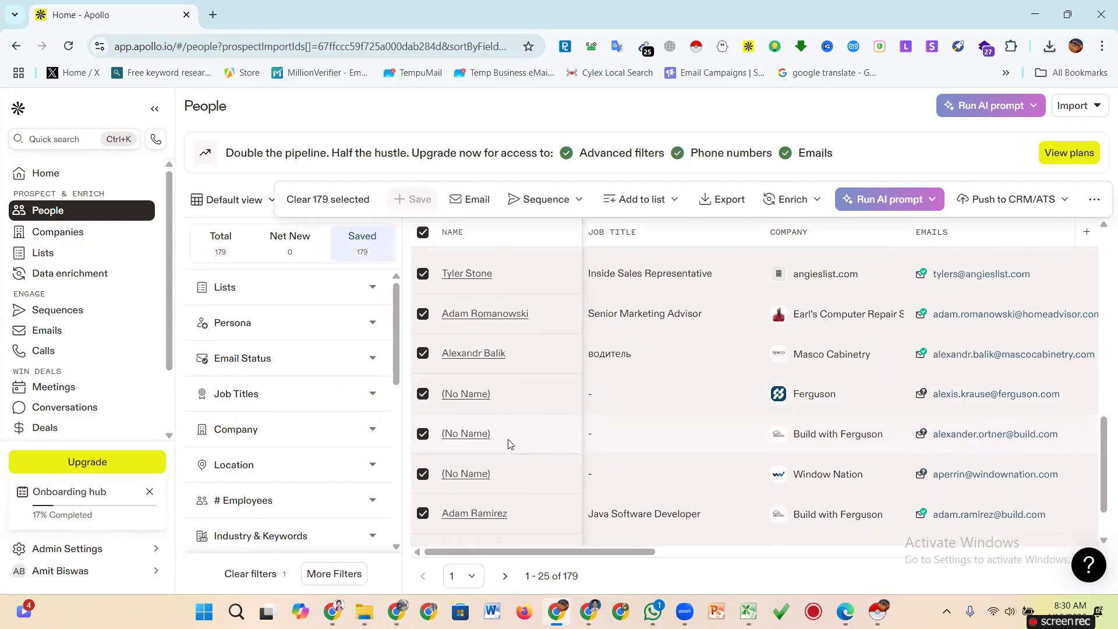
pyautogui.scroll(-1, 508, 444)
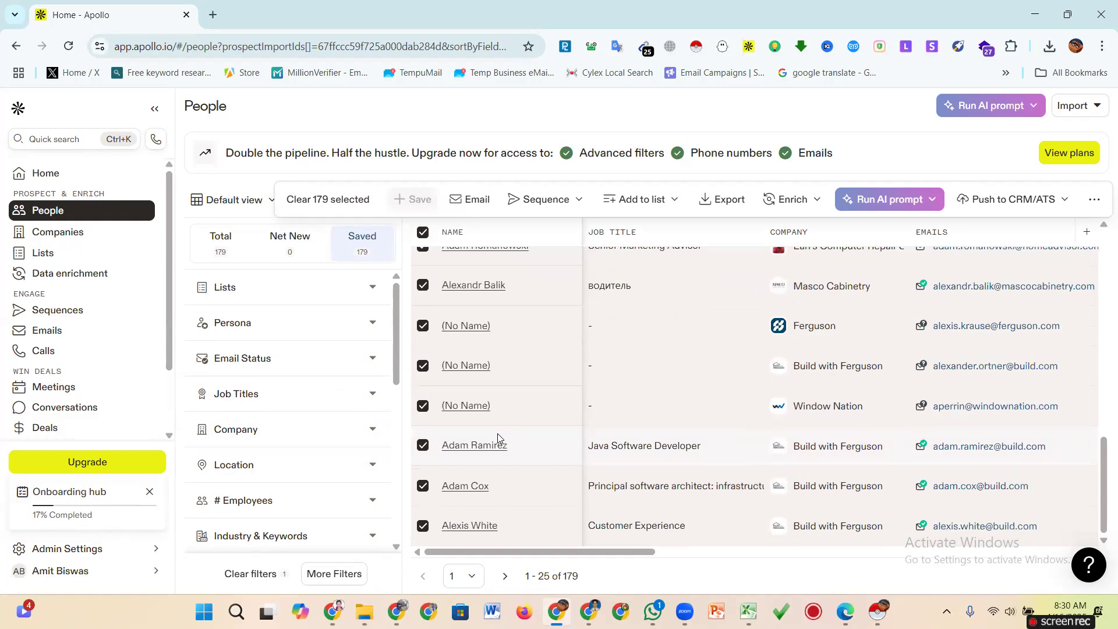
pyautogui.scroll(10, 490, 439)
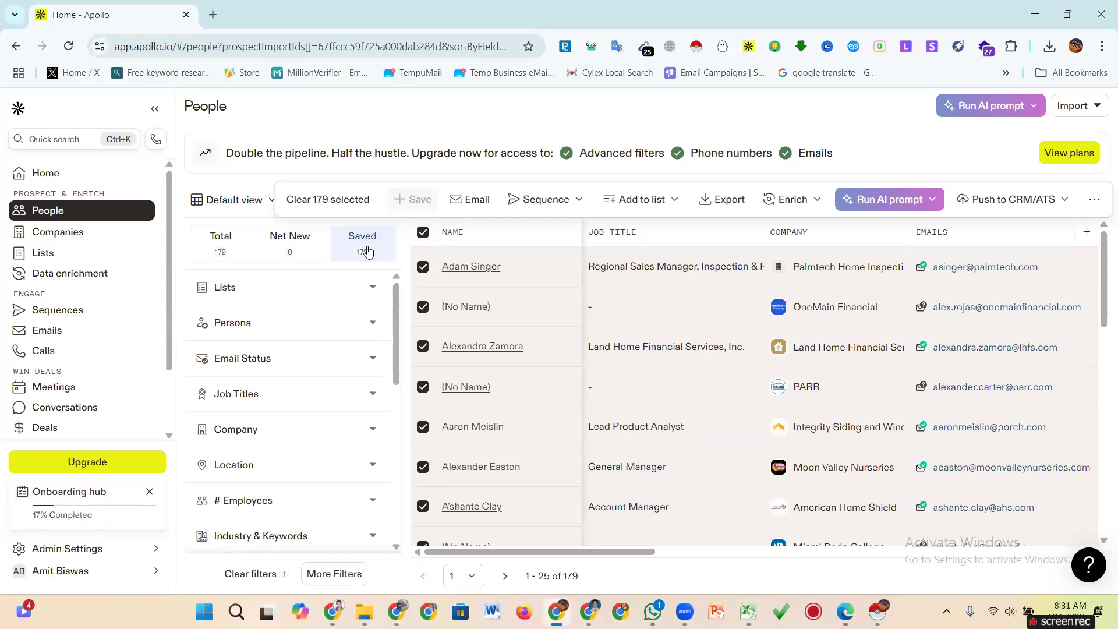
# Mark the Export command with a red arrow in a screen capture and discard the capture
pyautogui.click(946, 611)
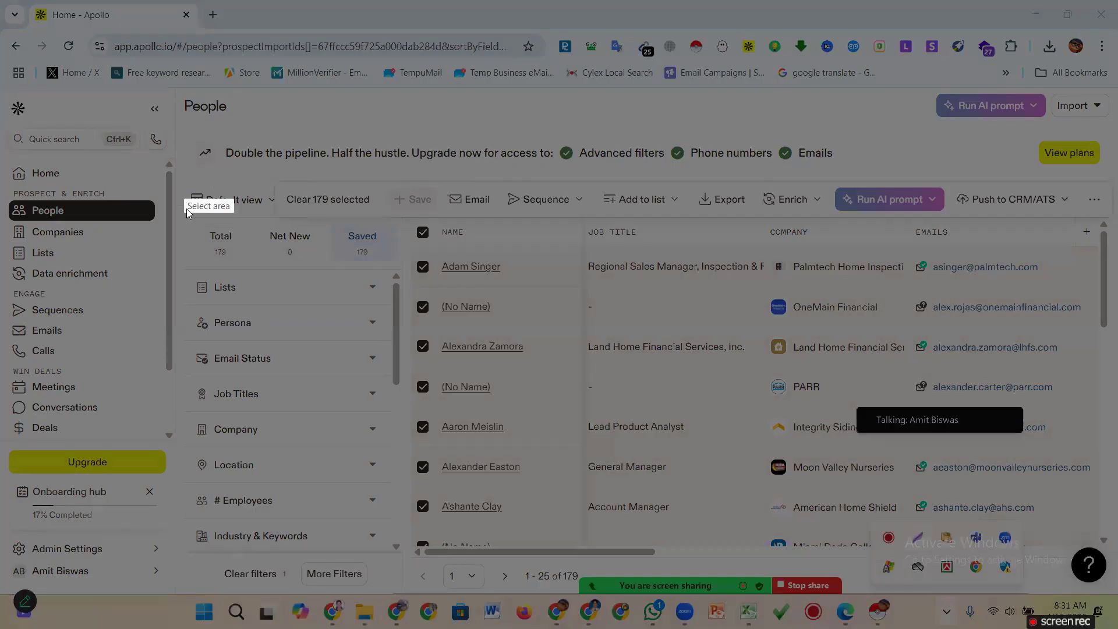
pyautogui.moveTo(184, 180); pyautogui.dragTo(839, 224)
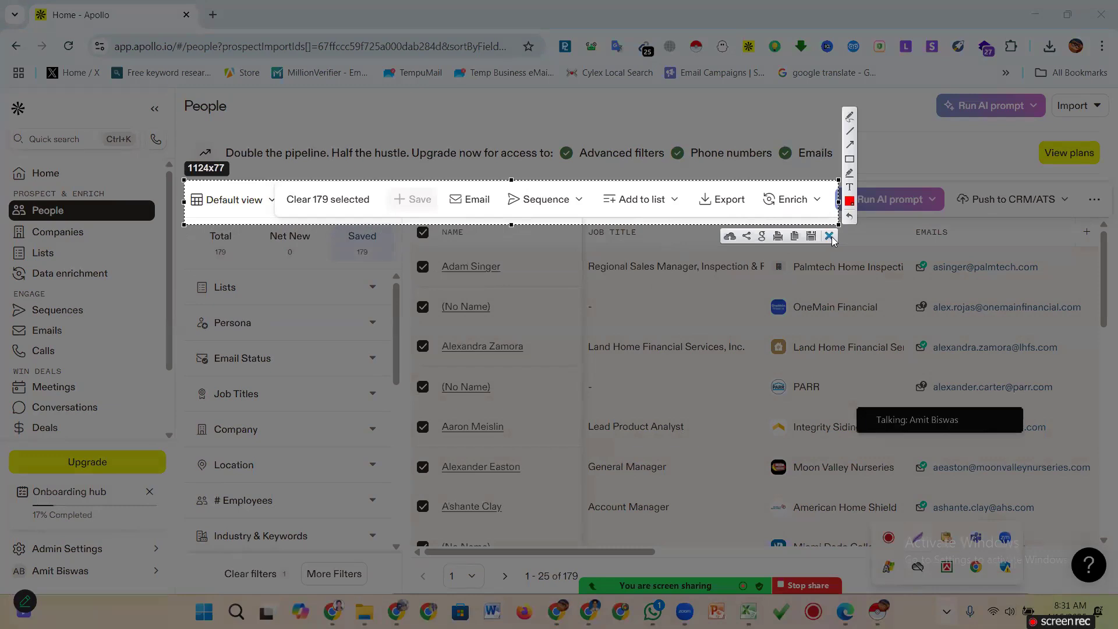
pyautogui.click(849, 144)
pyautogui.moveTo(615, 324); pyautogui.dragTo(719, 209)
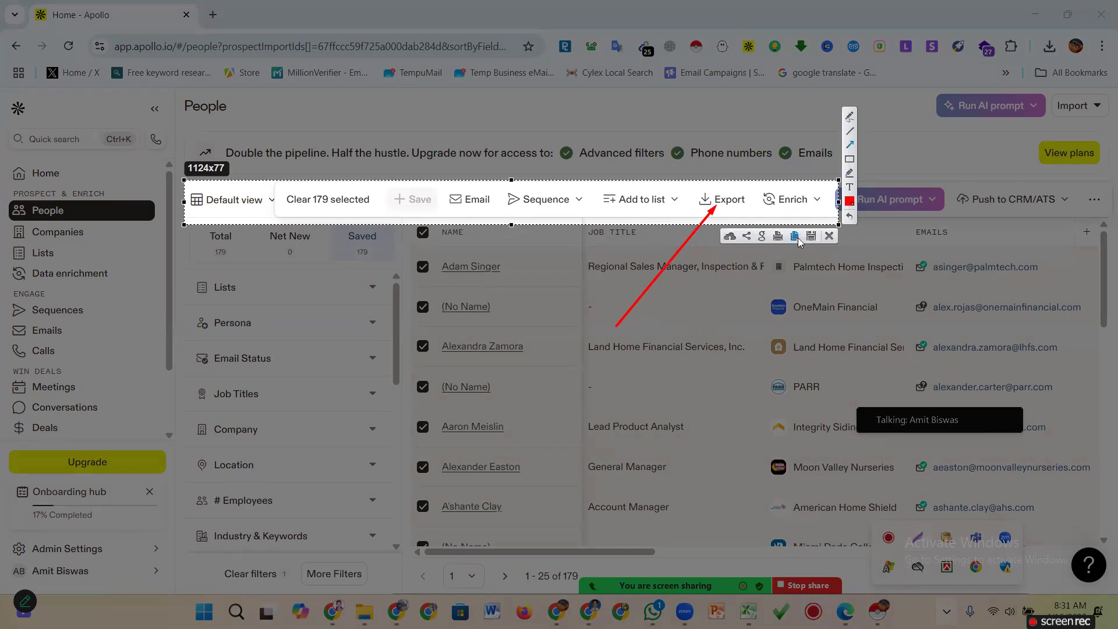
pyautogui.click(830, 236)
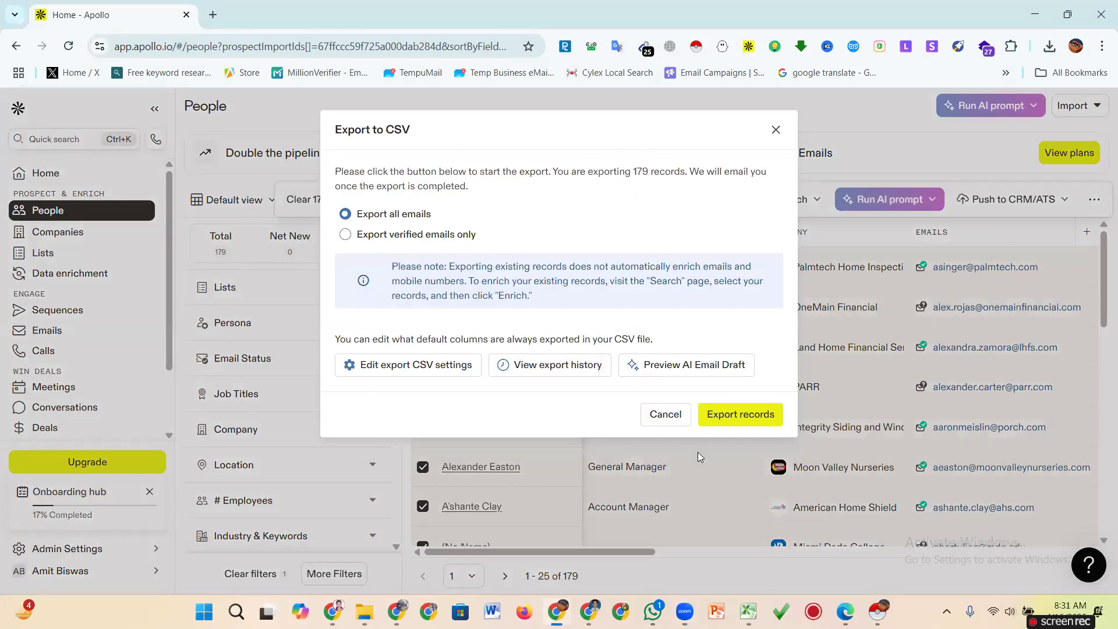
# Export the selected people to CSV with all emails and open the downloaded apollo-contacts-export file in Excel
pyautogui.click(740, 420)
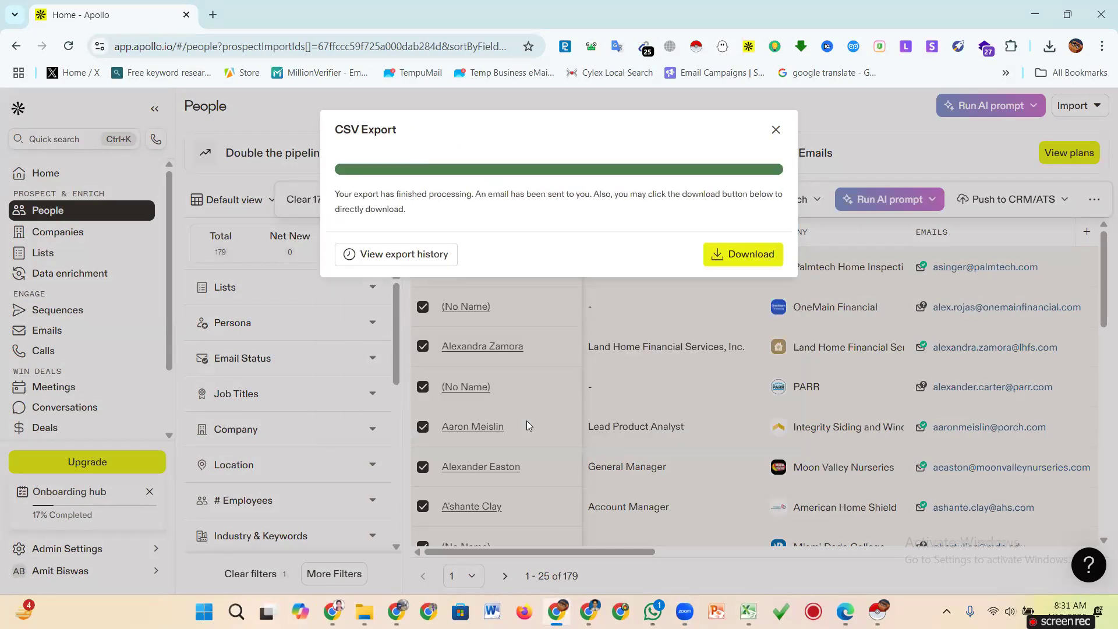
pyautogui.click(751, 255)
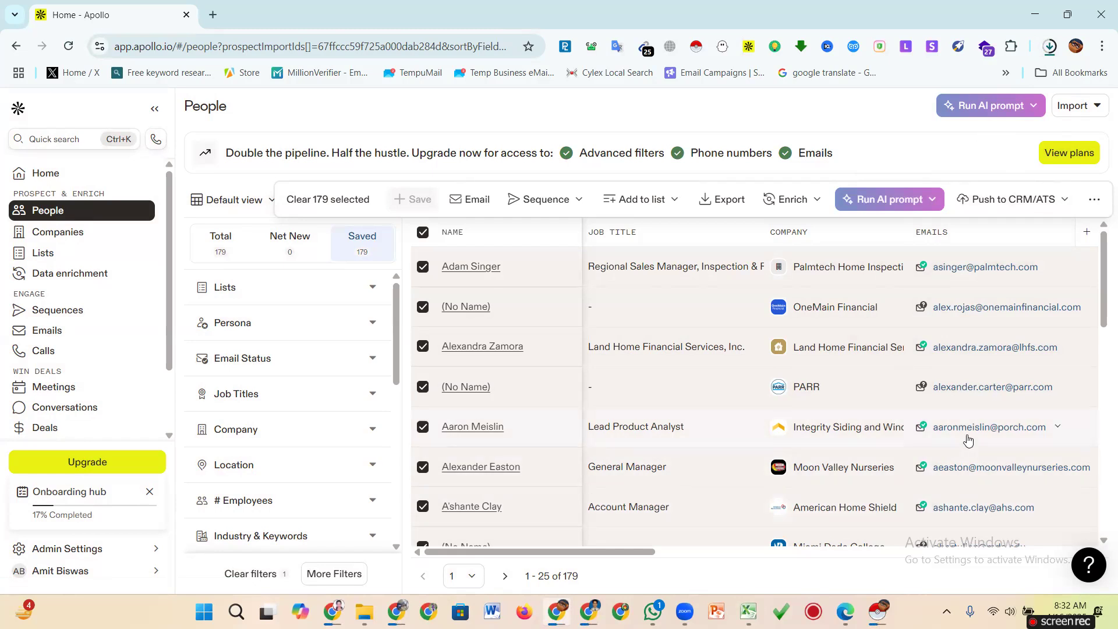
pyautogui.click(1050, 47)
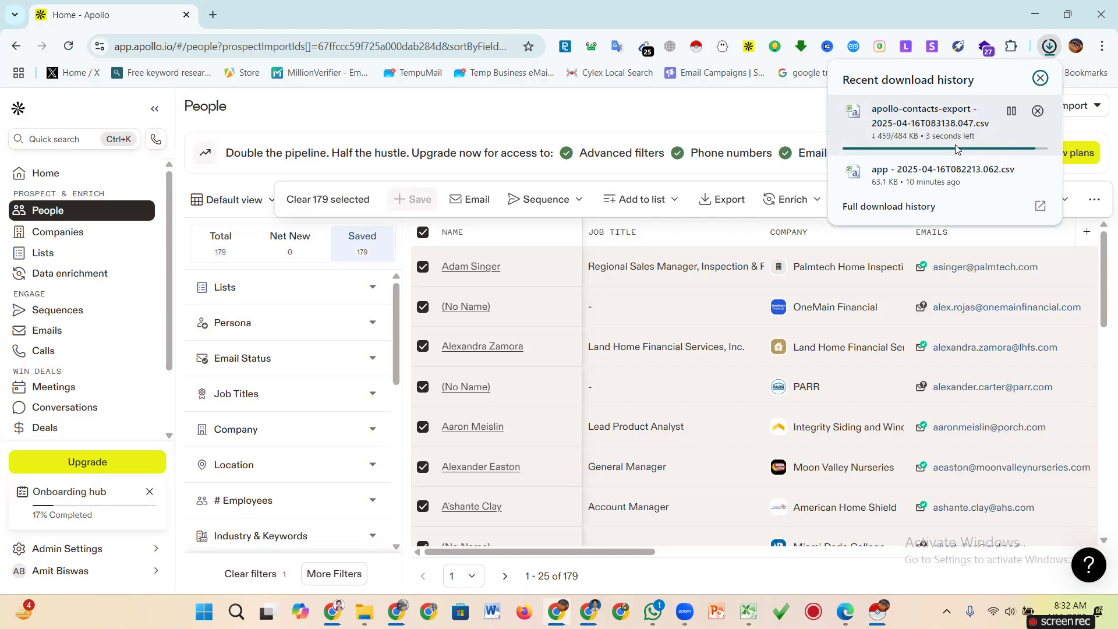
pyautogui.click(891, 116)
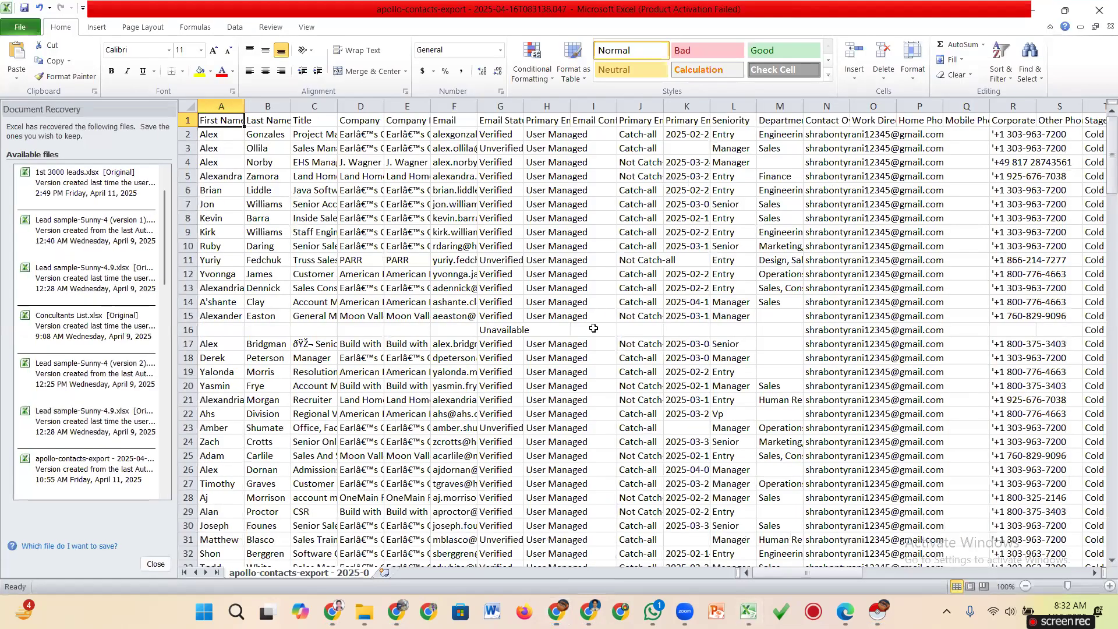
# Look through the exported contact rows, checking the Title, Company and Email columns and the header row
pyautogui.scroll(-7, 593, 328)
pyautogui.scroll(7, 593, 329)
pyautogui.scroll(-4, 393, 330)
pyautogui.scroll(4, 393, 330)
pyautogui.click(308, 105)
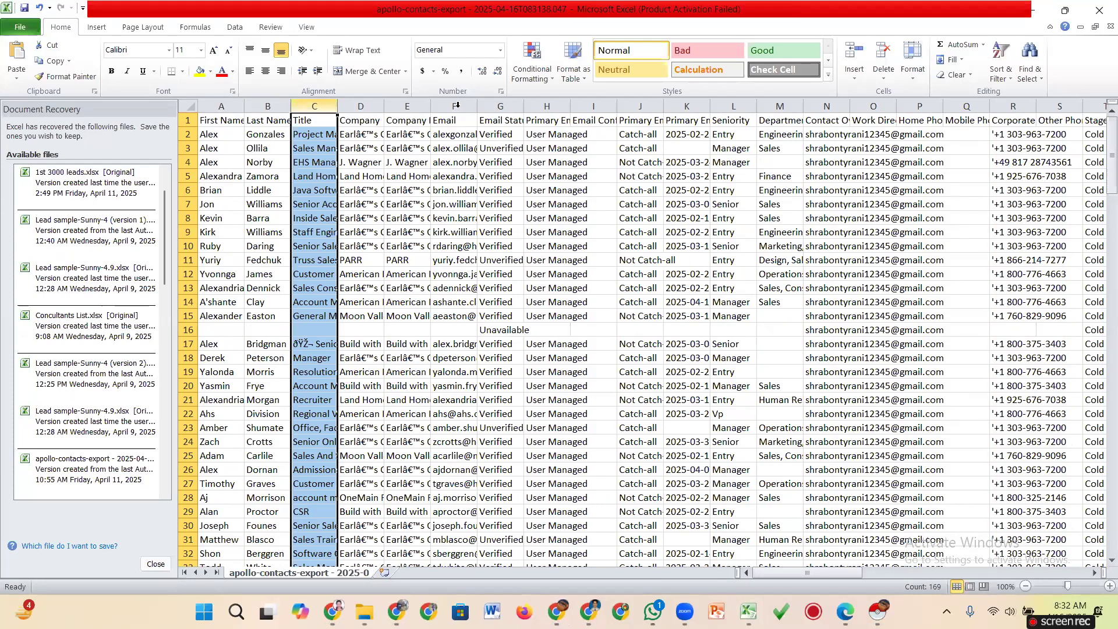
pyautogui.click(360, 105)
pyautogui.click(454, 105)
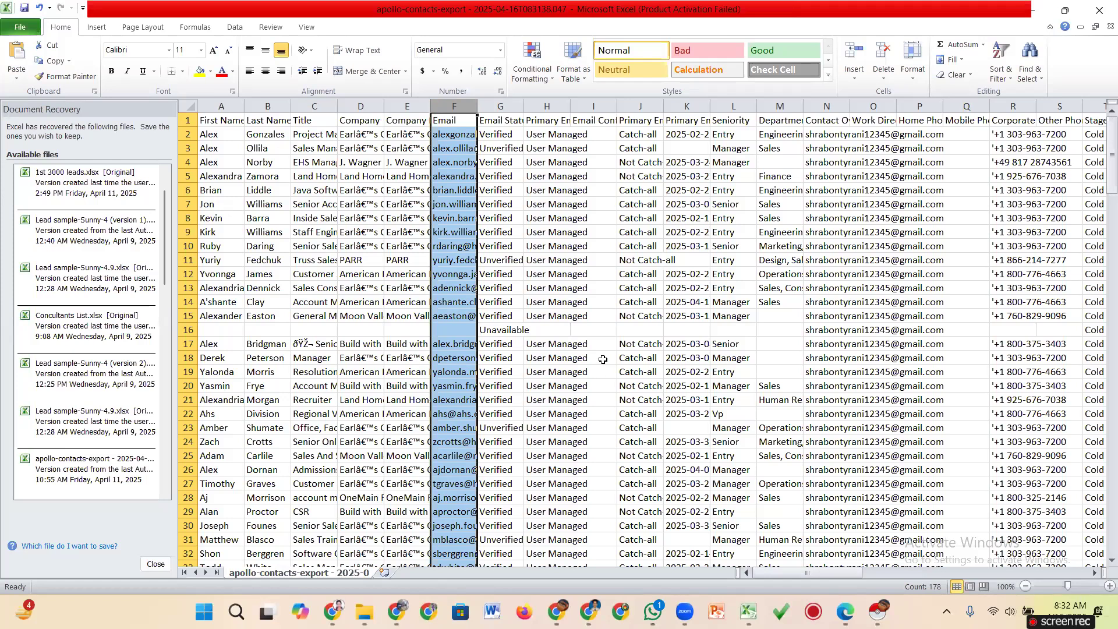
pyautogui.click(186, 119)
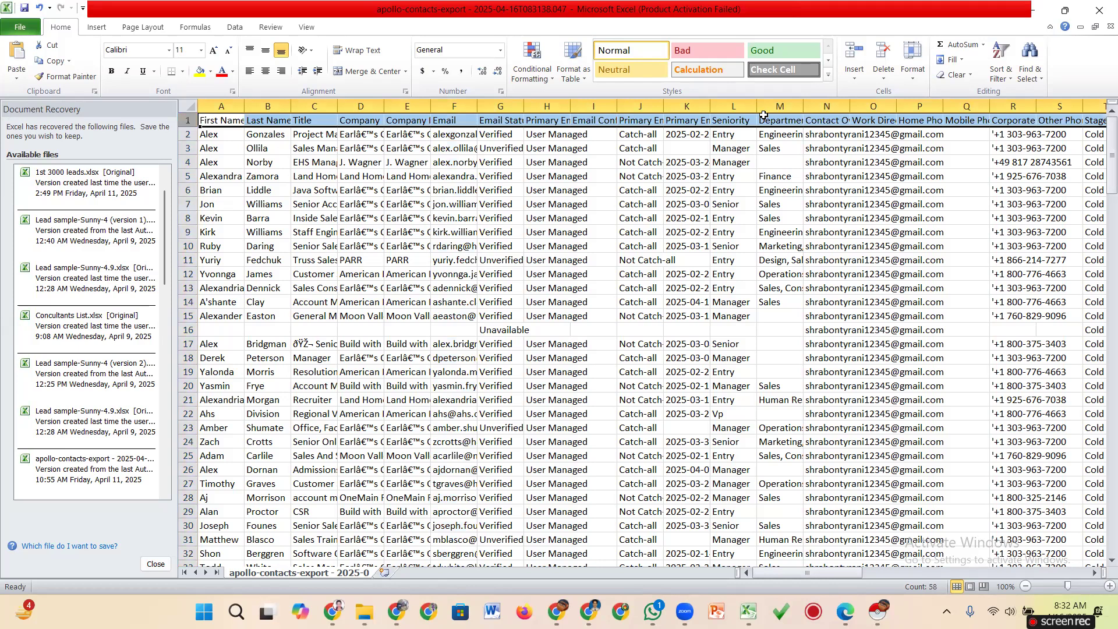
# Widen the First Name, Last Name and Title columns and delete the second company column just before Email
pyautogui.moveTo(244, 106); pyautogui.dragTo(389, 107)
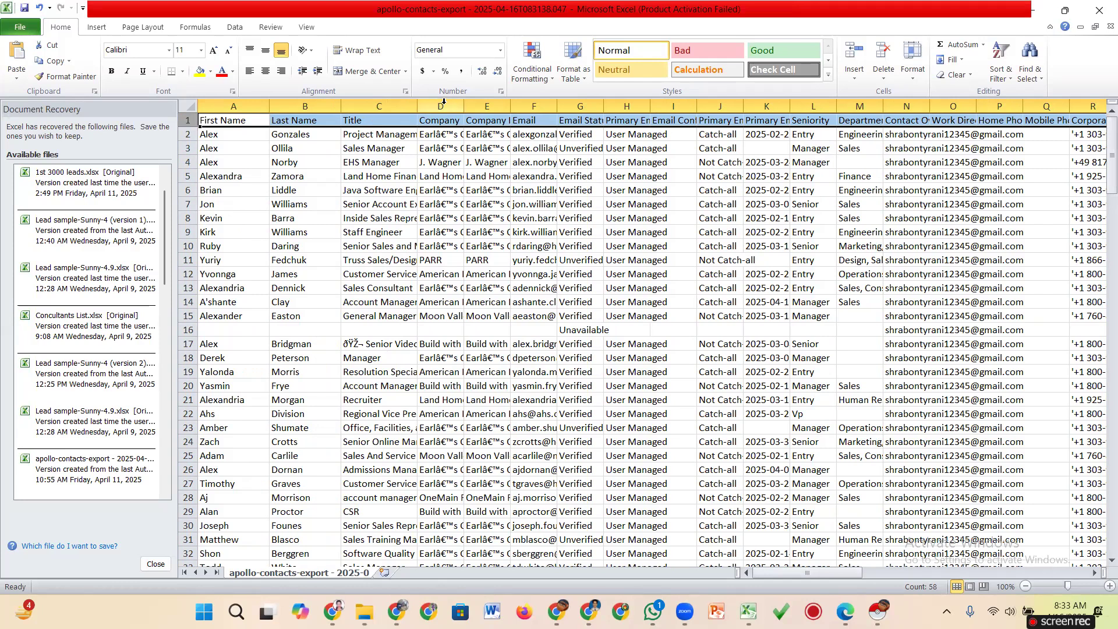
pyautogui.moveTo(511, 105); pyautogui.dragTo(581, 105)
pyautogui.click(513, 102)
pyautogui.click(884, 53)
# Widen the Company, Email and Email Status columns so their contents are easier to read
pyautogui.moveTo(510, 105); pyautogui.dragTo(546, 106)
pyautogui.moveTo(457, 106); pyautogui.dragTo(541, 105)
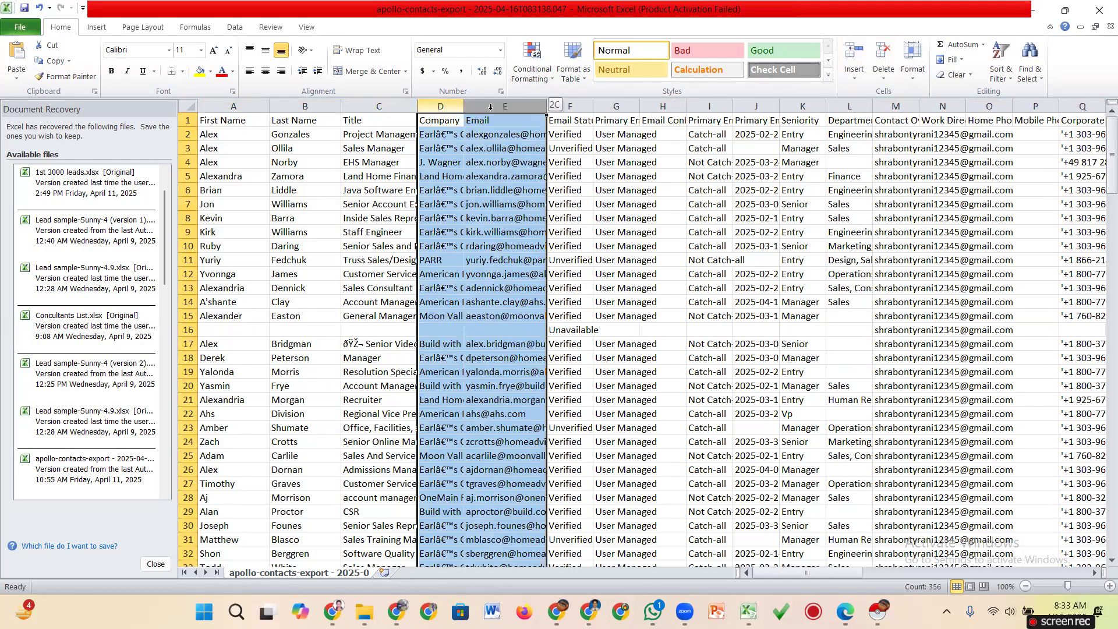
pyautogui.click(554, 118)
pyautogui.moveTo(464, 105); pyautogui.dragTo(504, 105)
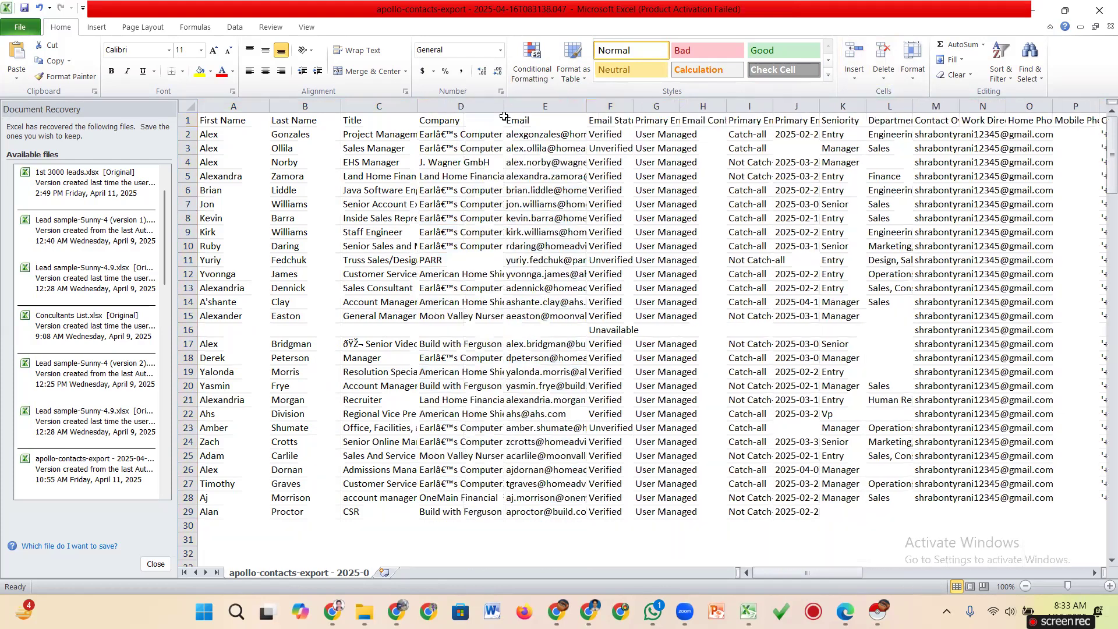
pyautogui.moveTo(588, 107); pyautogui.dragTo(681, 108)
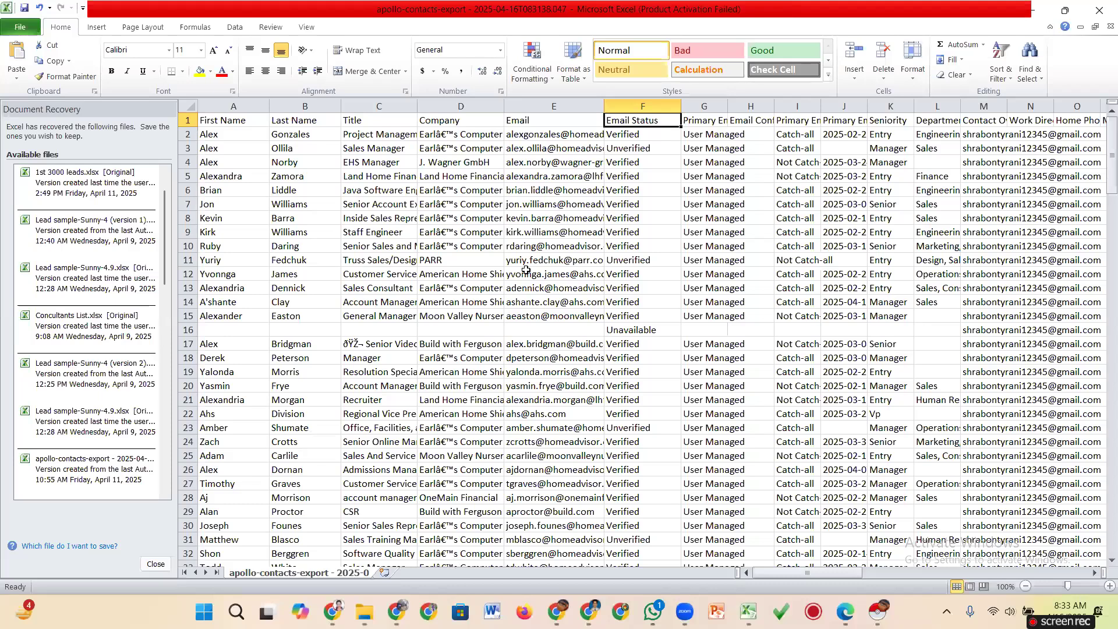
# Delete columns G to P, which lie between Email Status and Corporate Phone
pyautogui.hscroll(5, 544, 315)
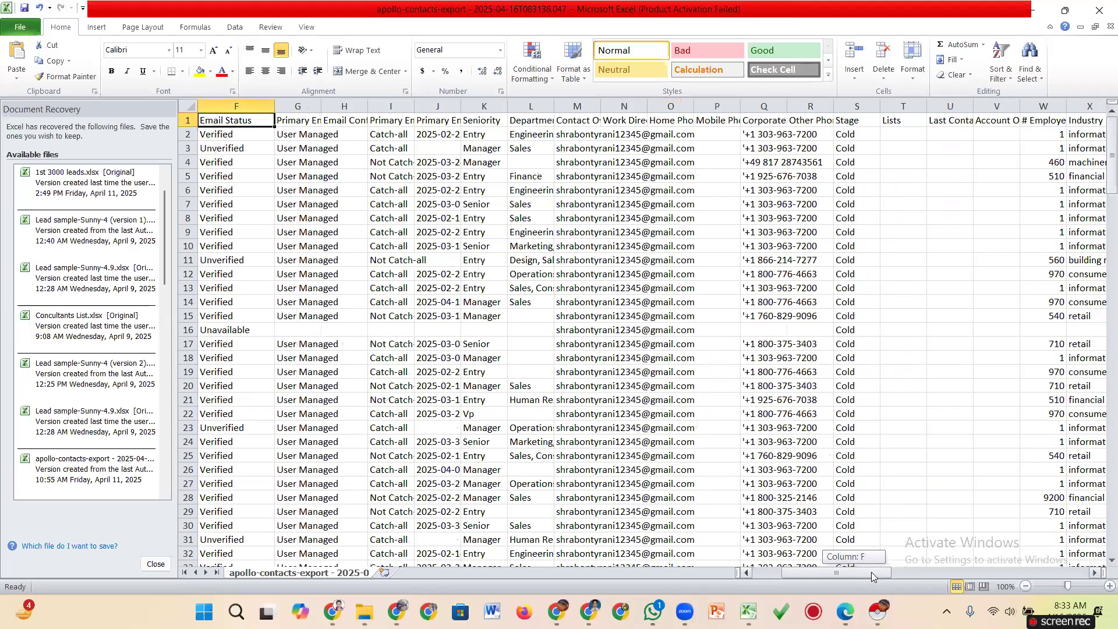
pyautogui.moveTo(858, 571)
pyautogui.mouseDown()
pyautogui.moveTo(838, 571)
pyautogui.moveTo(858, 572)
pyautogui.mouseUp()
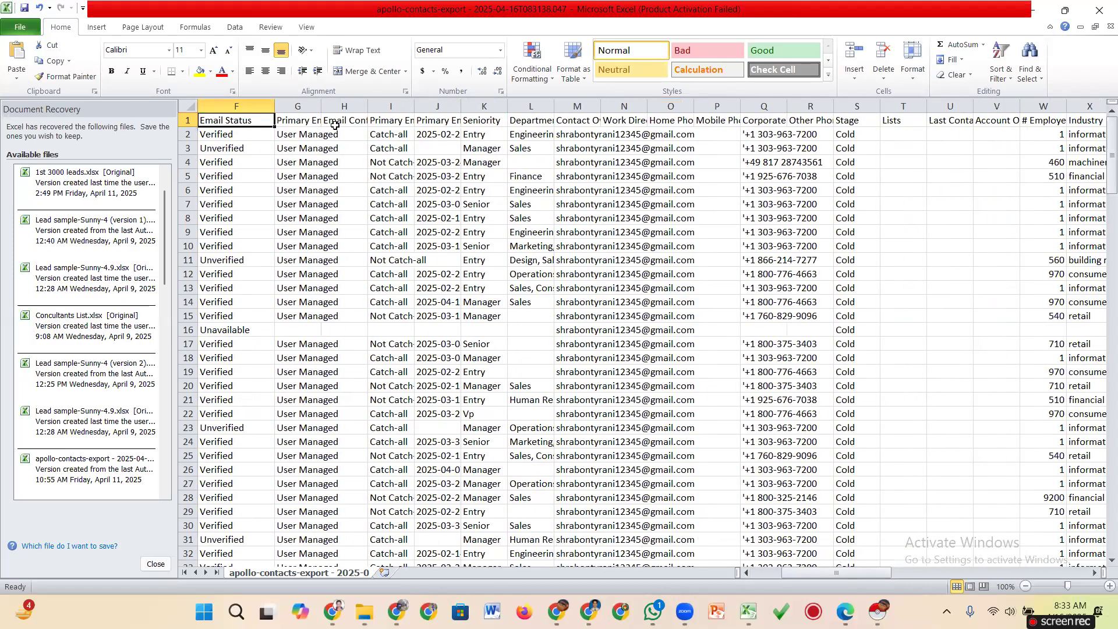
pyautogui.moveTo(306, 106); pyautogui.dragTo(667, 152)
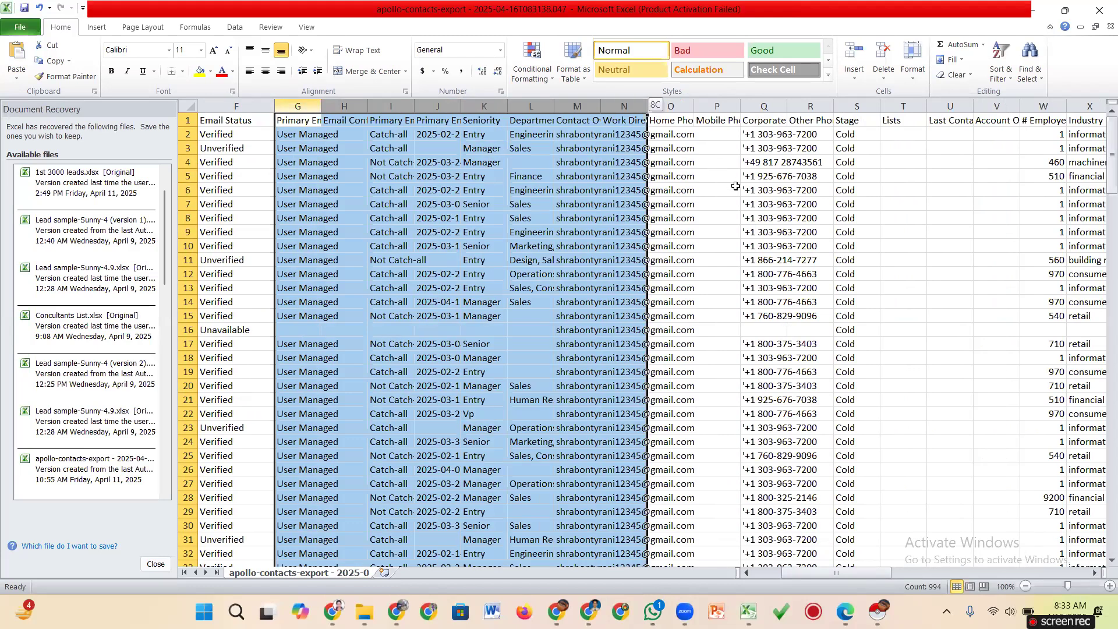
pyautogui.moveTo(735, 185); pyautogui.dragTo(738, 213)
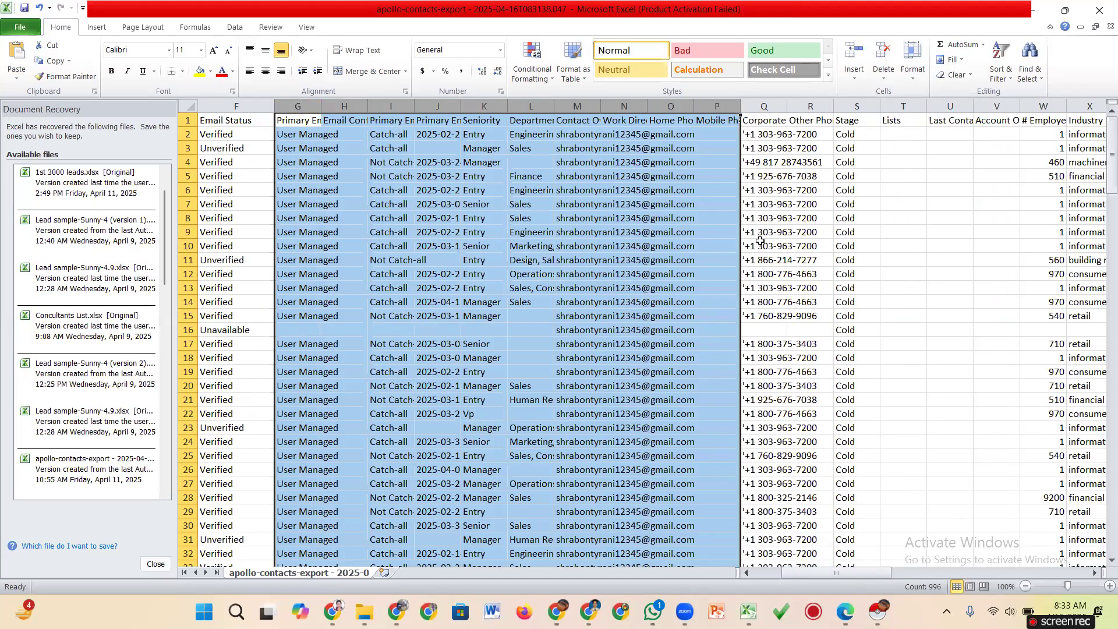
pyautogui.moveTo(505, 135); pyautogui.dragTo(691, 149)
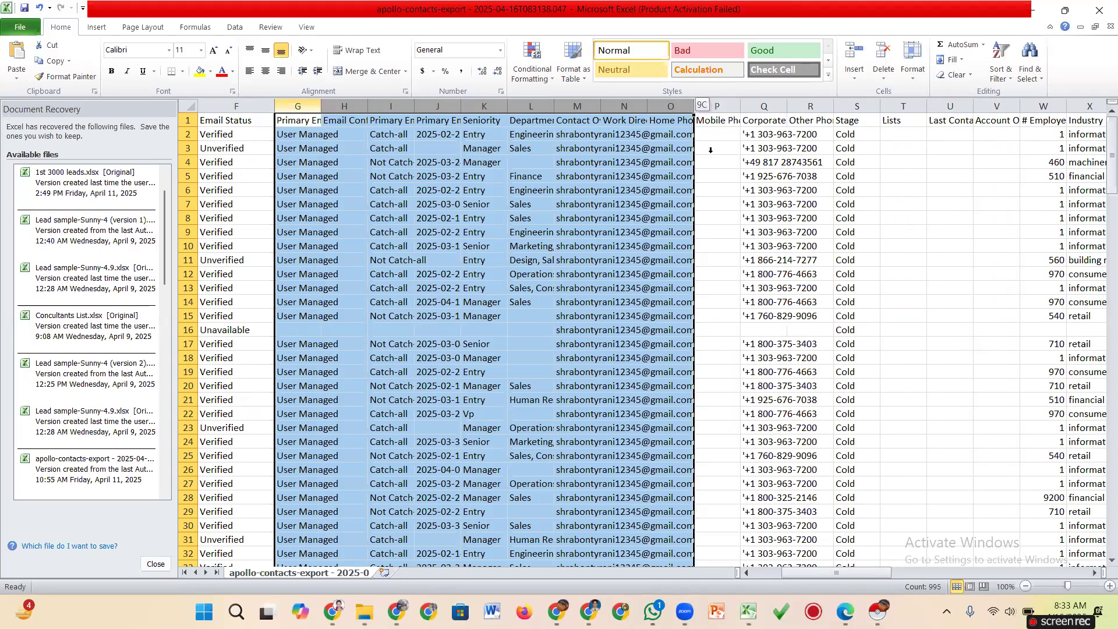
pyautogui.click(884, 49)
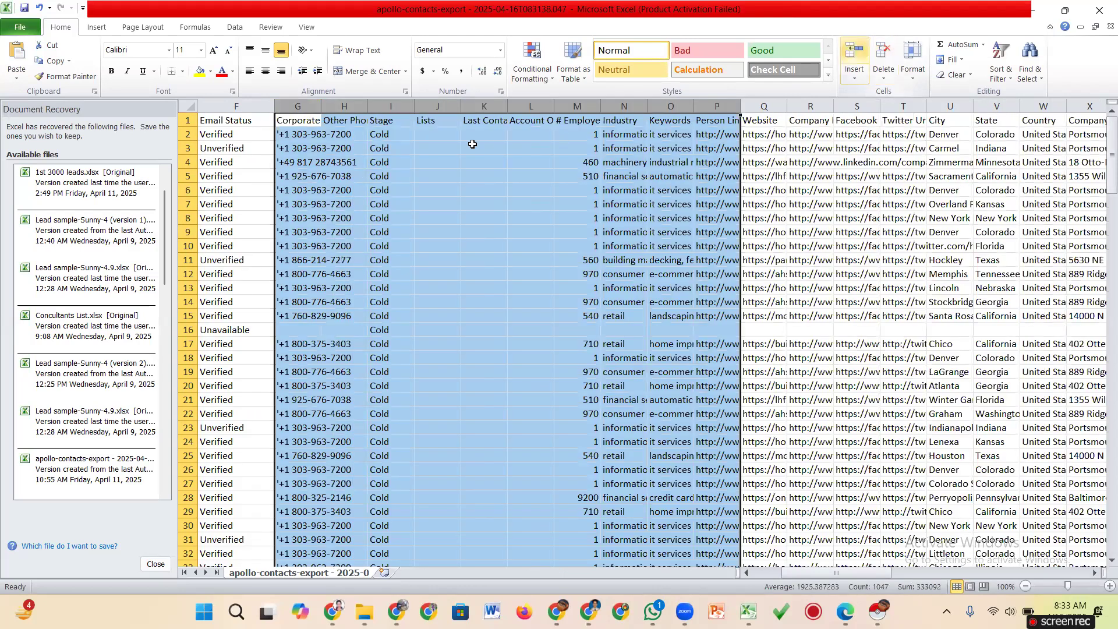
# Delete the columns from Other Phone through Keywords and widen the Person Linkedin Url column
pyautogui.click(334, 101)
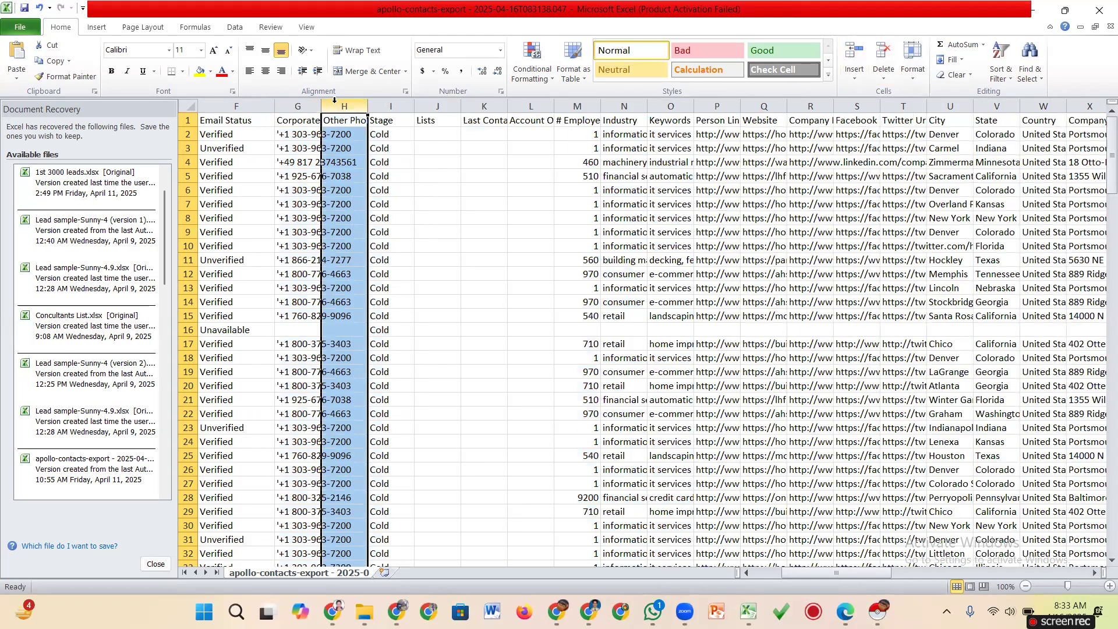
pyautogui.moveTo(517, 127); pyautogui.dragTo(541, 138)
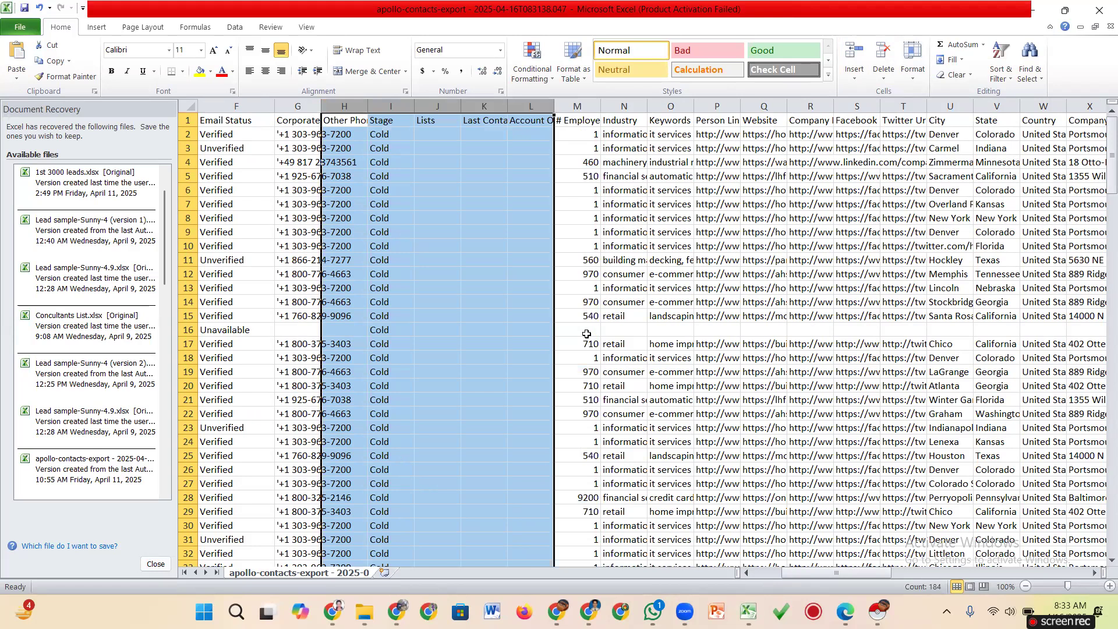
pyautogui.moveTo(349, 106); pyautogui.dragTo(429, 113)
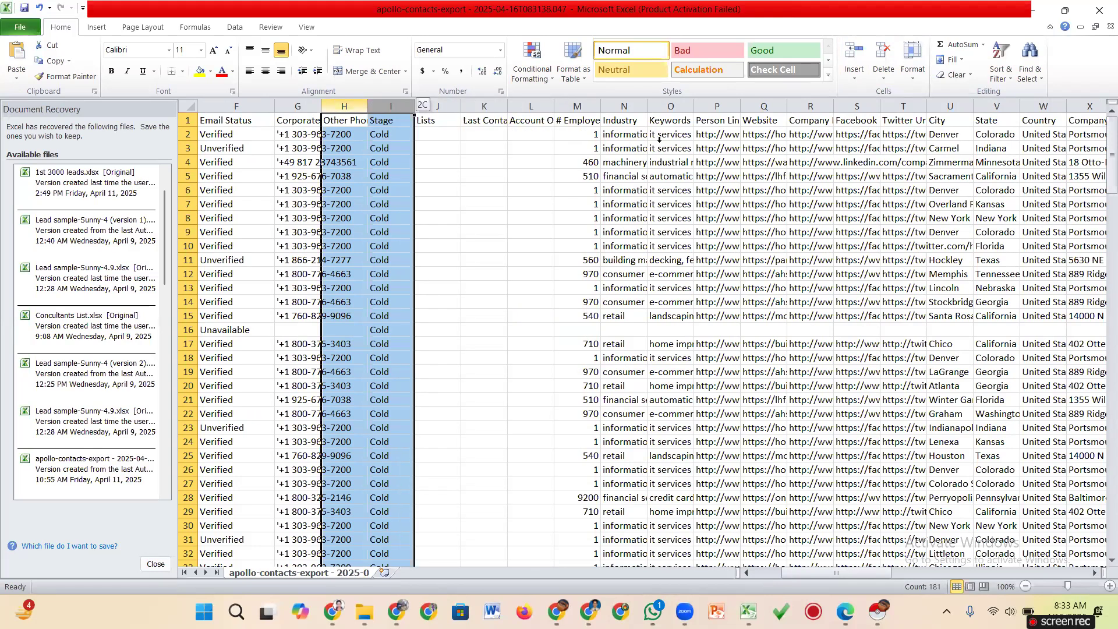
pyautogui.moveTo(658, 139); pyautogui.dragTo(660, 137)
pyautogui.moveTo(740, 106); pyautogui.dragTo(774, 105)
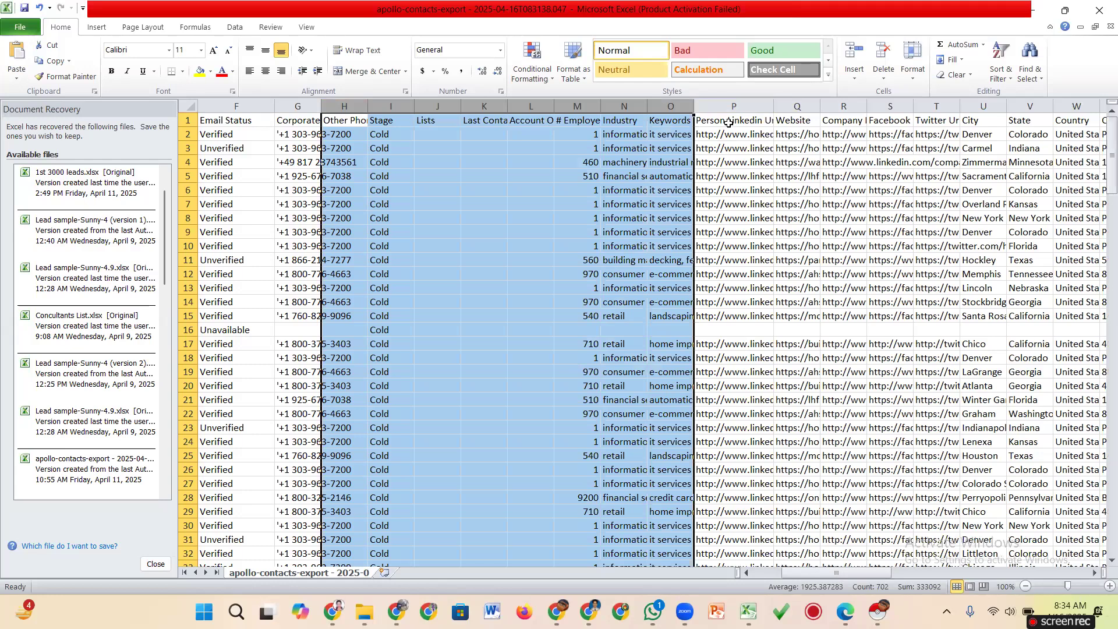
pyautogui.click(882, 65)
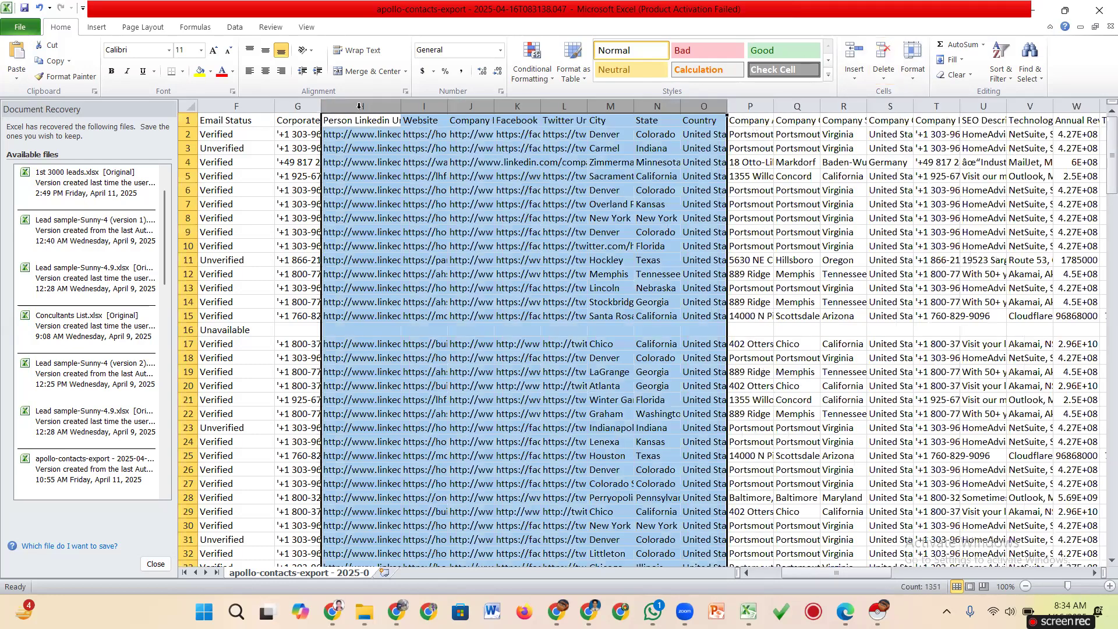
# Delete all the columns that follow Country, starting with the company address column
pyautogui.click(522, 106)
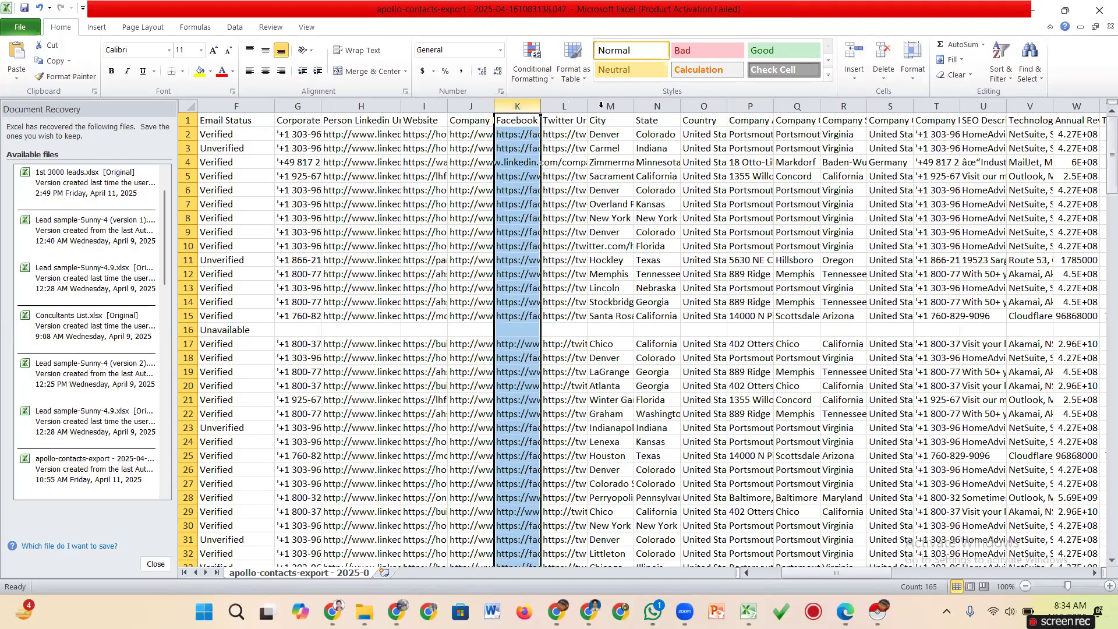
pyautogui.click(712, 110)
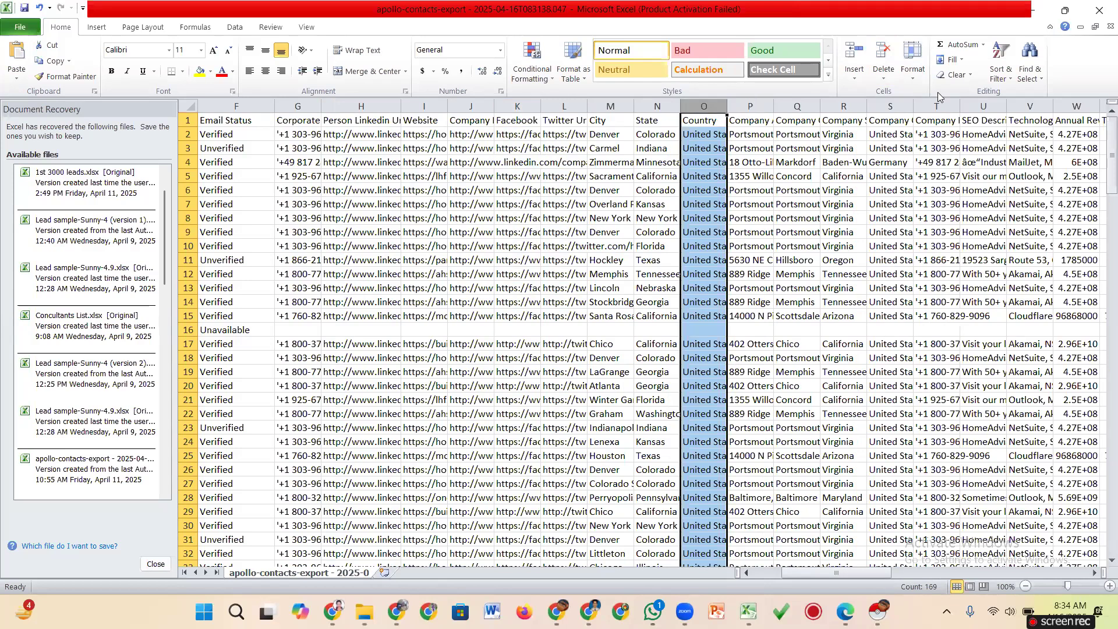
pyautogui.click(883, 53)
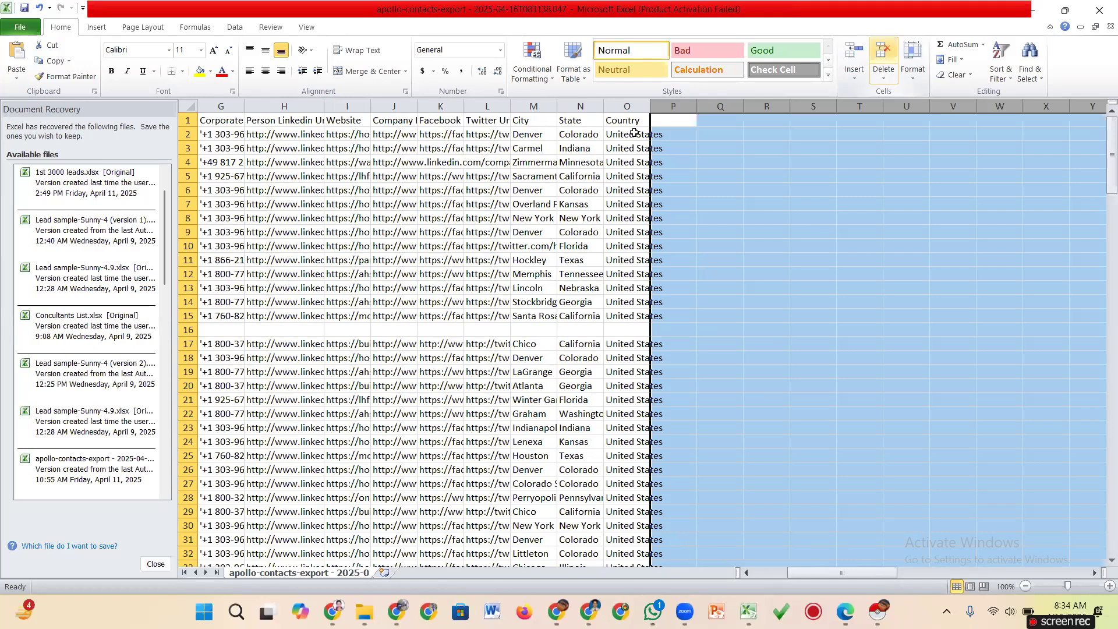
# Center the contents of the Email Status column and widen the Corporate Phone column
pyautogui.hscroll(-3, 633, 133)
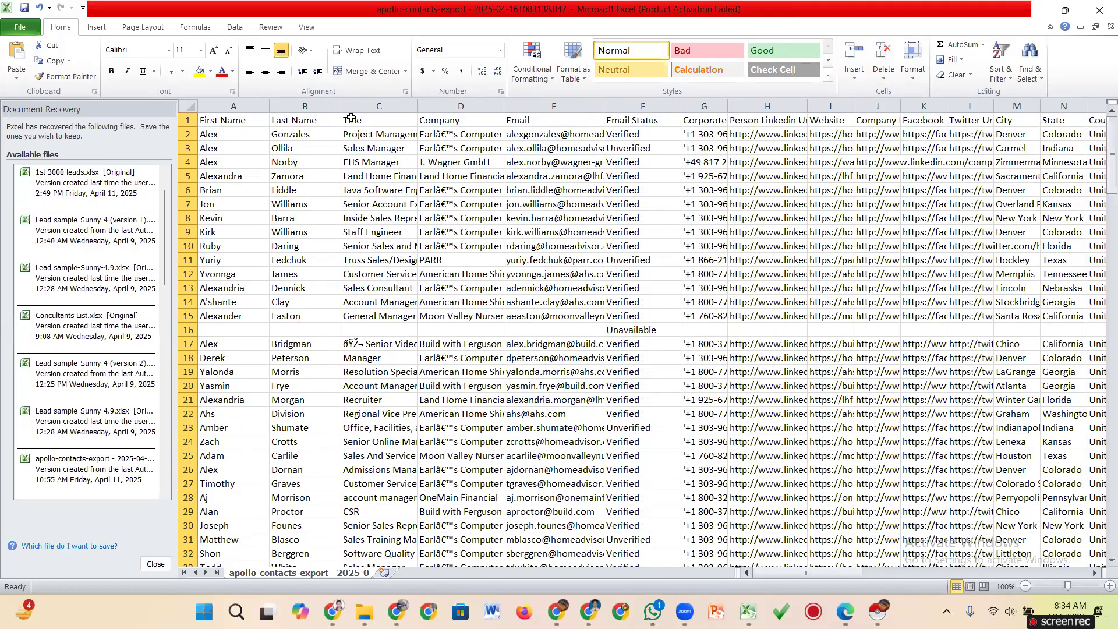
pyautogui.click(635, 103)
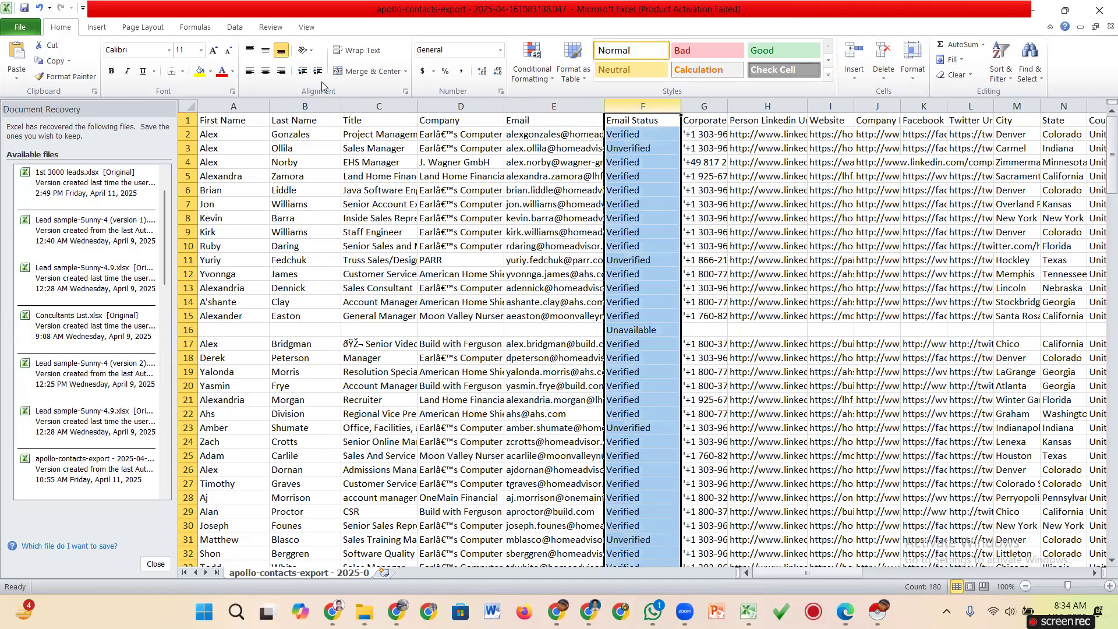
pyautogui.click(266, 74)
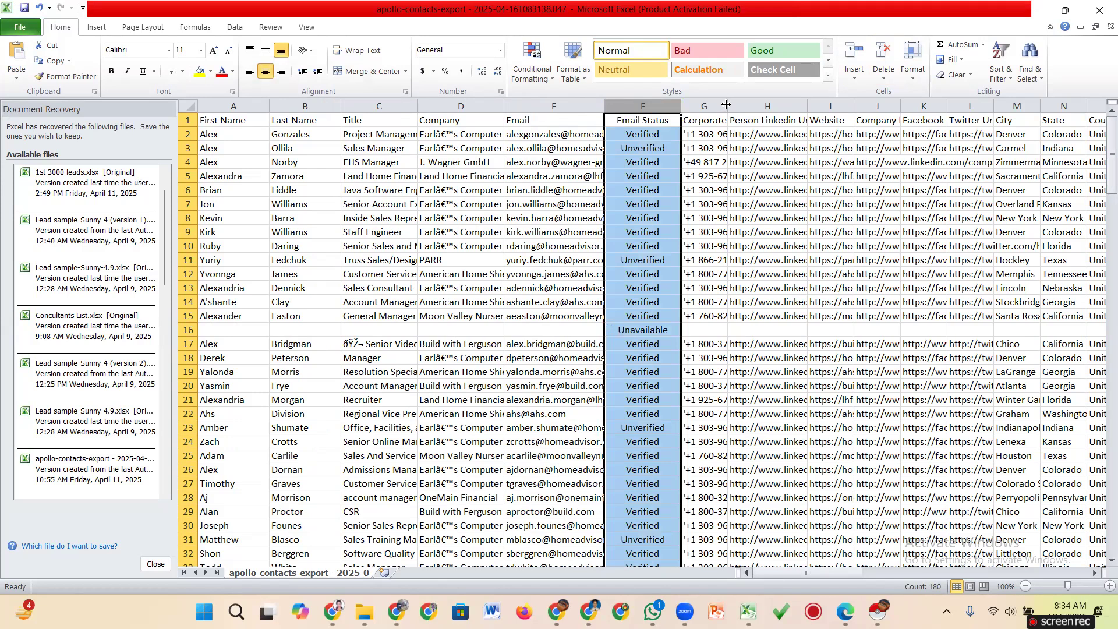
pyautogui.moveTo(727, 105); pyautogui.dragTo(753, 106)
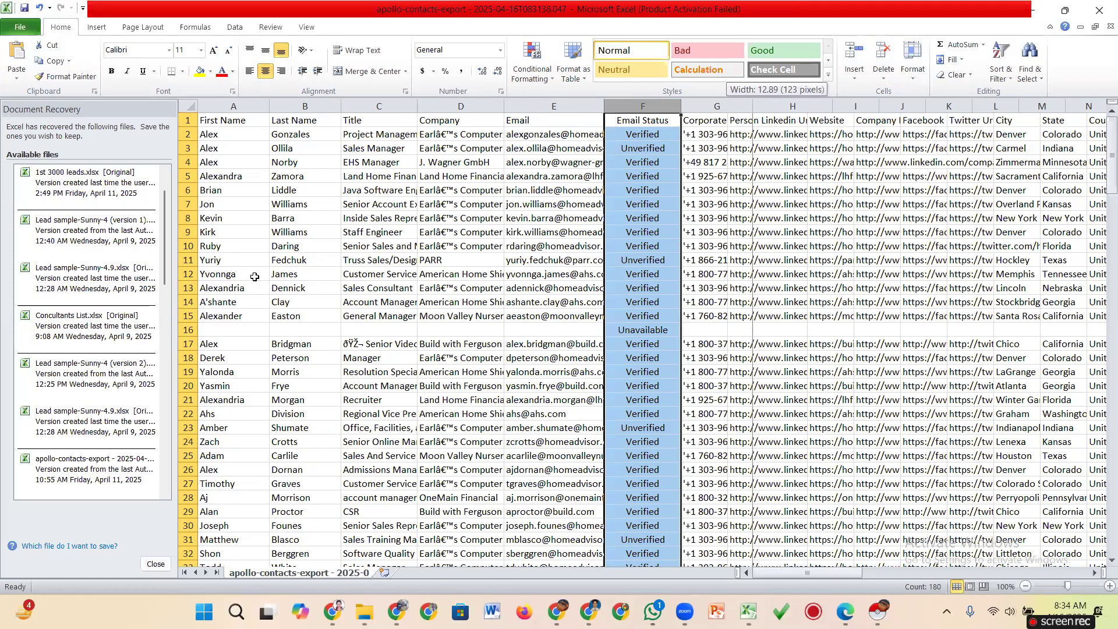
# Make the whole header row bold
pyautogui.click(192, 121)
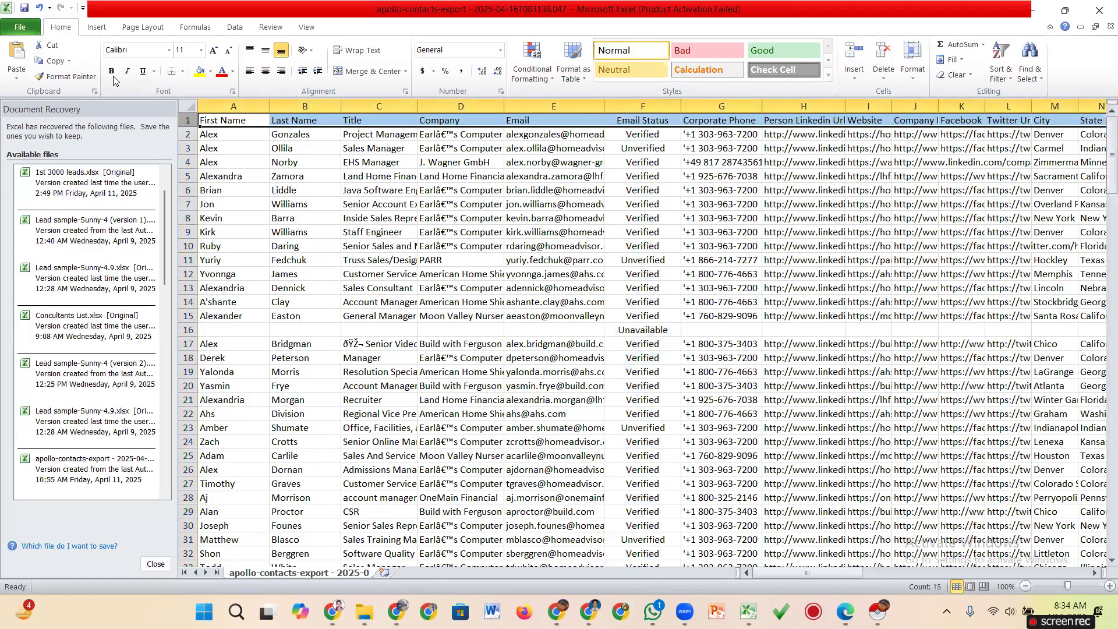
pyautogui.click(111, 70)
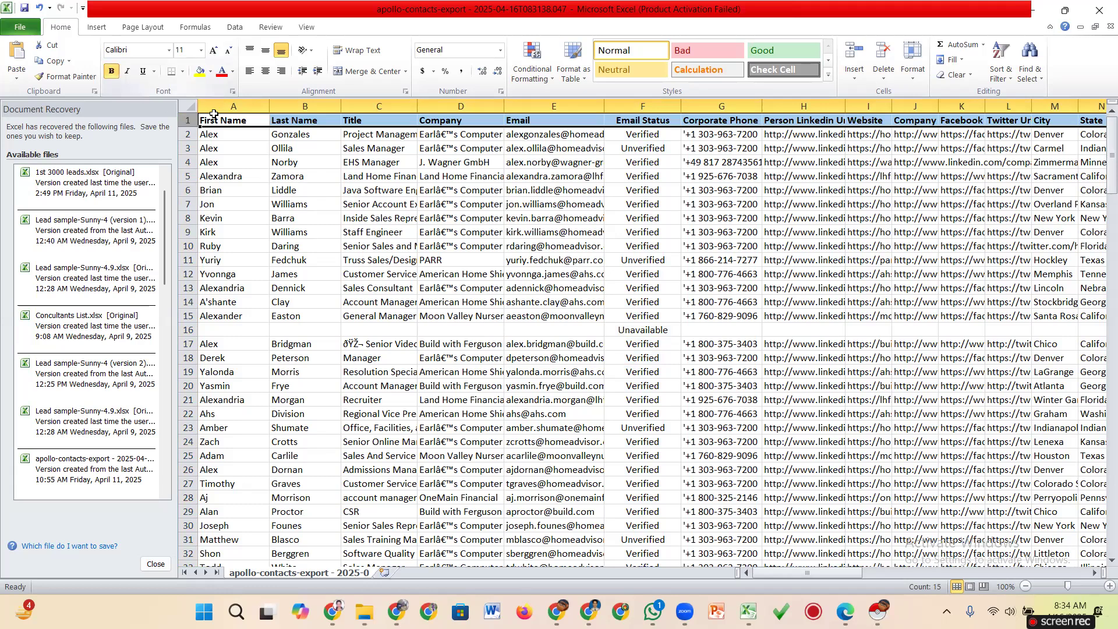
# Set the header row's font size to 12
pyautogui.click(201, 51)
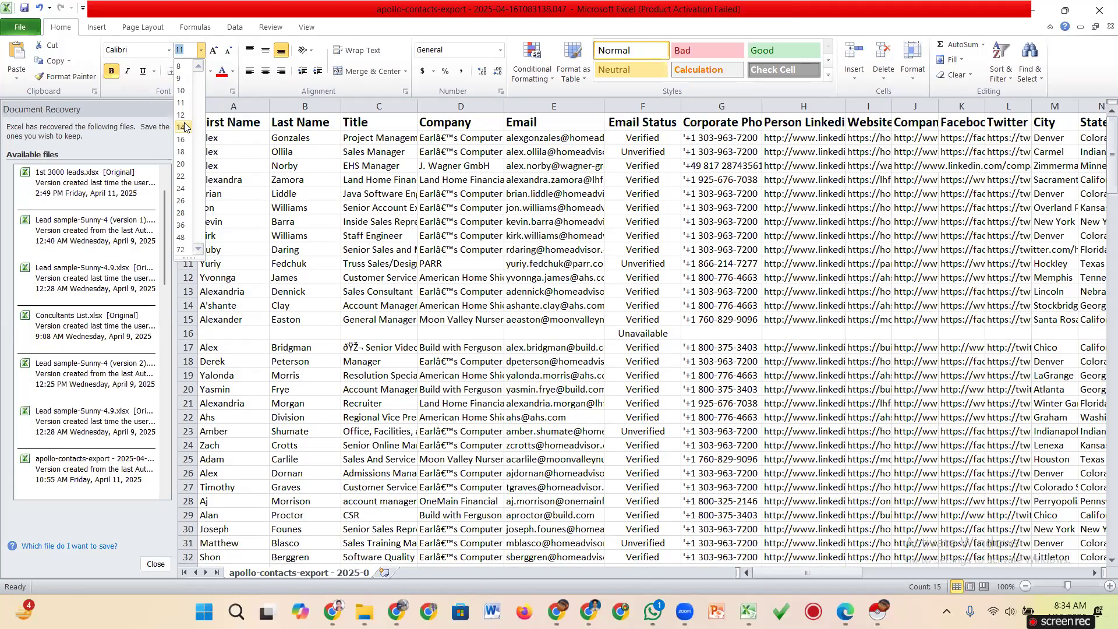
pyautogui.click(183, 119)
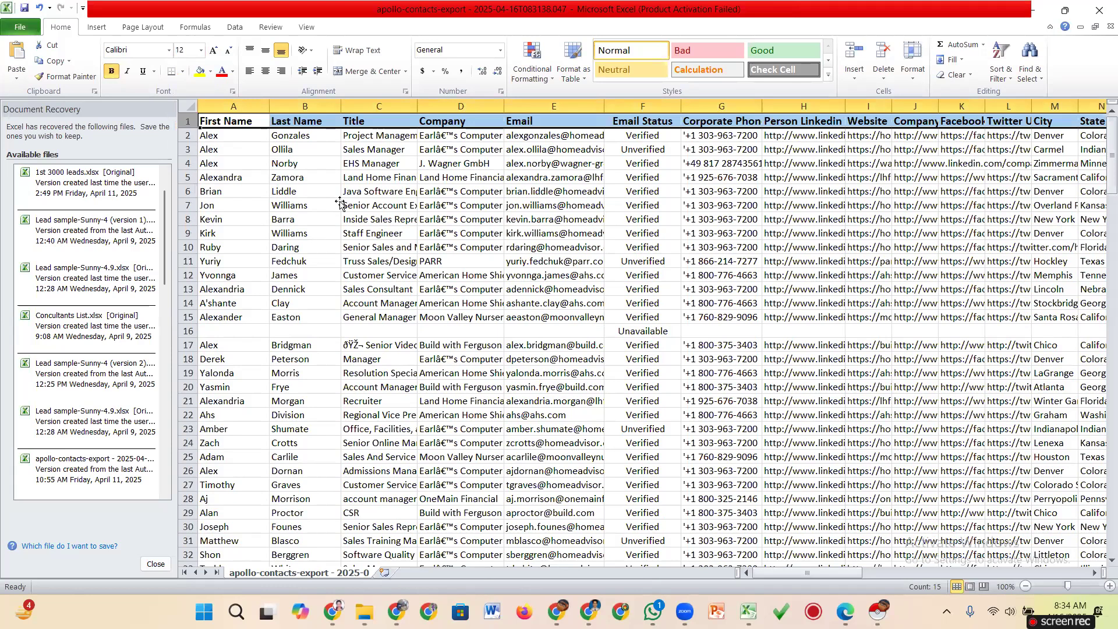
pyautogui.click(338, 204)
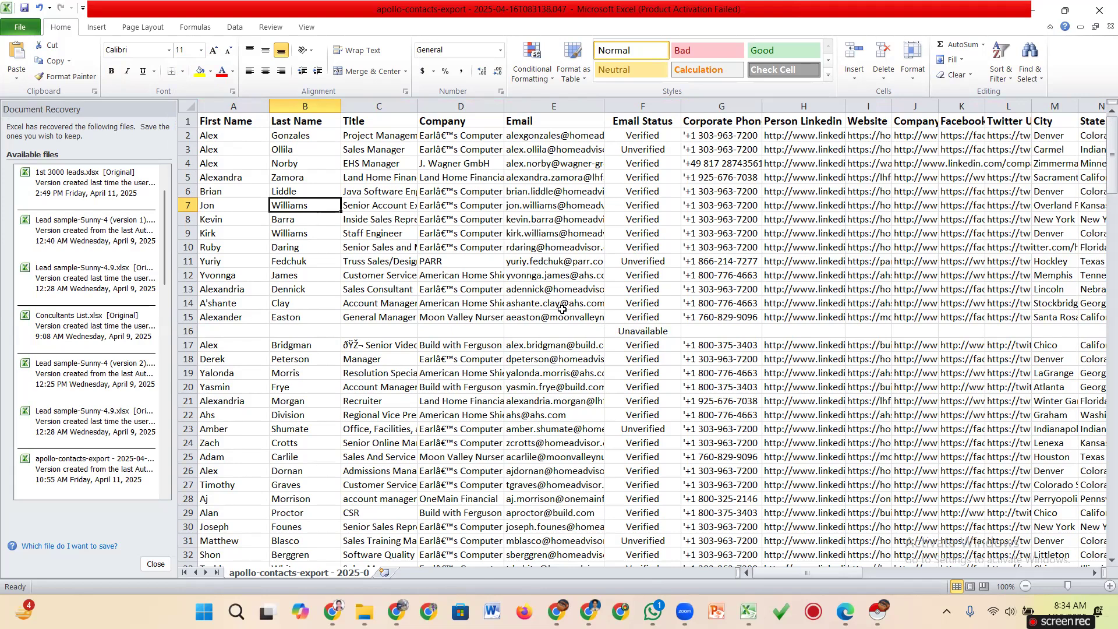
# Delete the contact row 3 with Unverified email status, and the next Unverified one at row 10
pyautogui.click(642, 151)
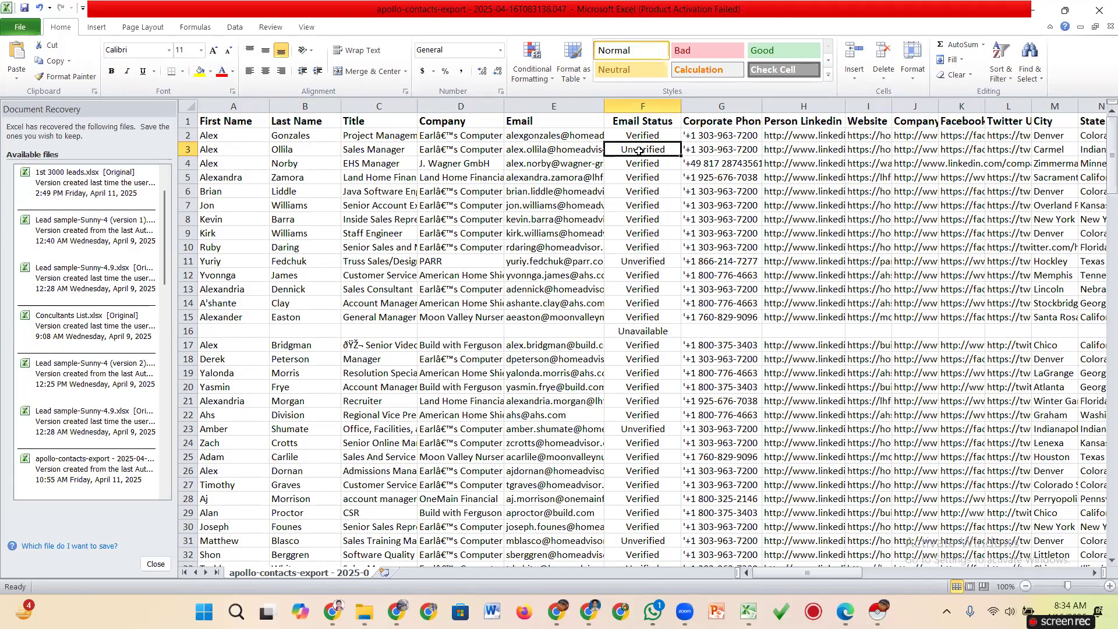
pyautogui.click(187, 149)
pyautogui.click(882, 59)
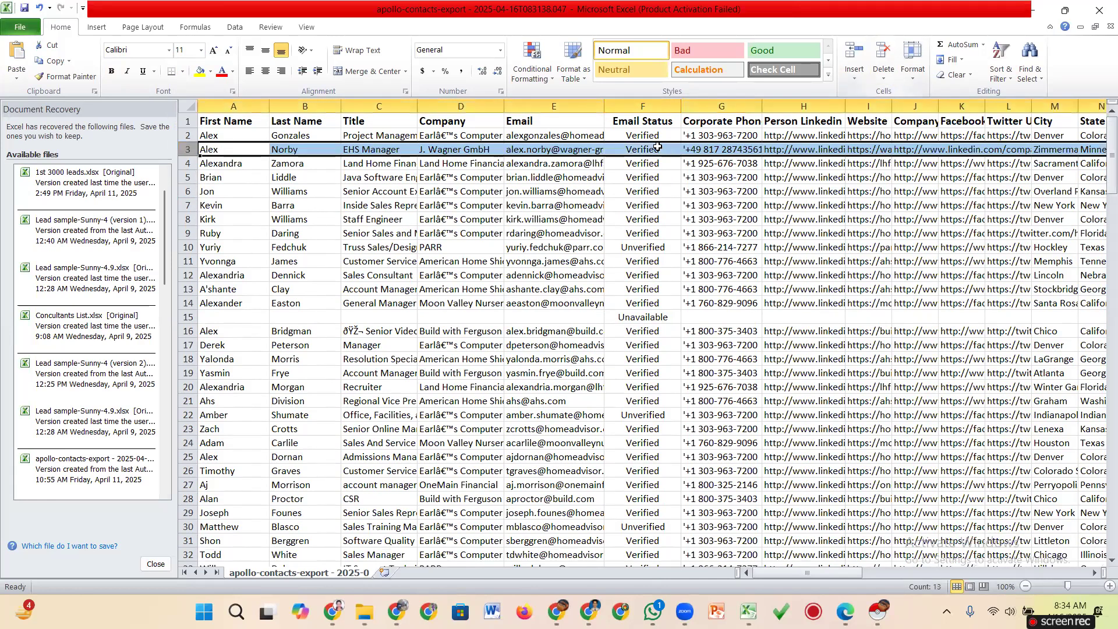
pyautogui.click(643, 106)
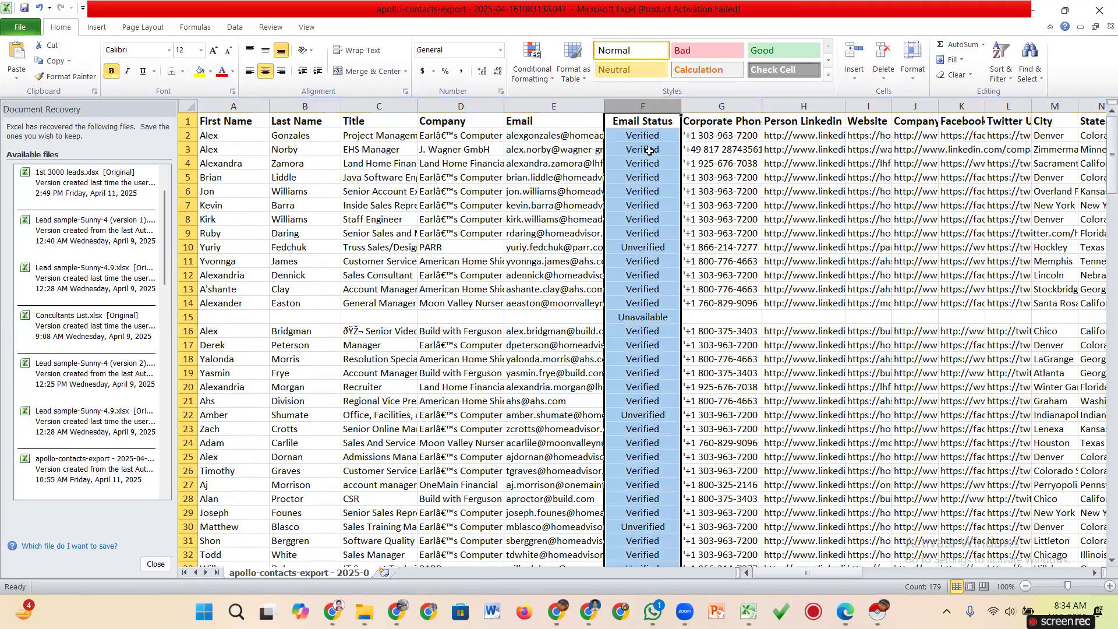
pyautogui.click(643, 248)
pyautogui.click(188, 247)
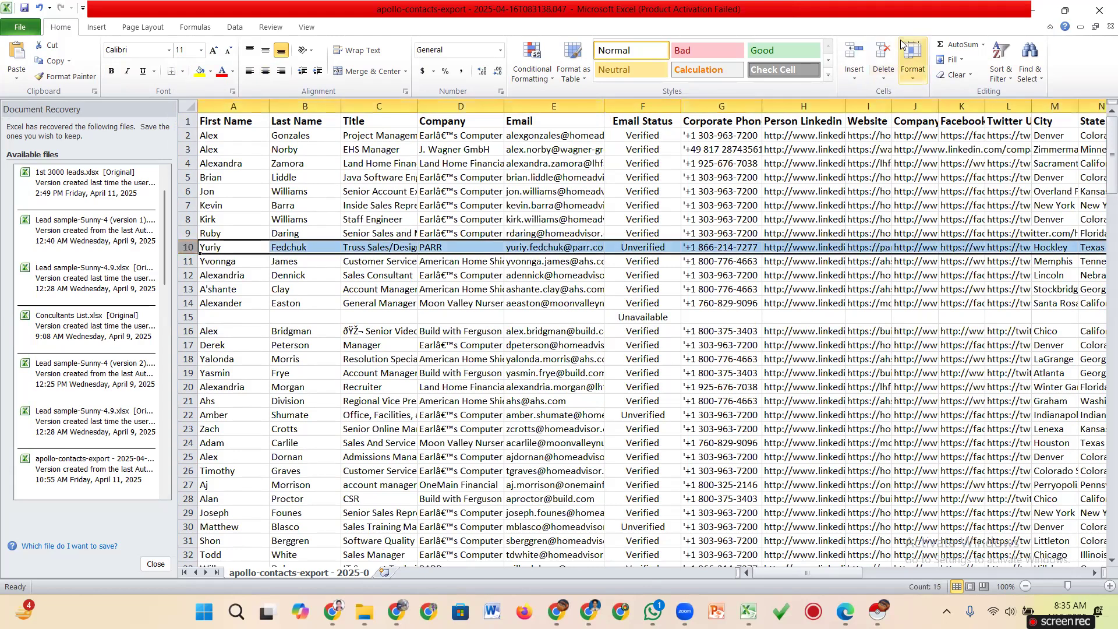
pyautogui.click(882, 58)
# Delete the otherwise empty Unavailable row 14 and the next Unverified contact at row 20
pyautogui.click(642, 302)
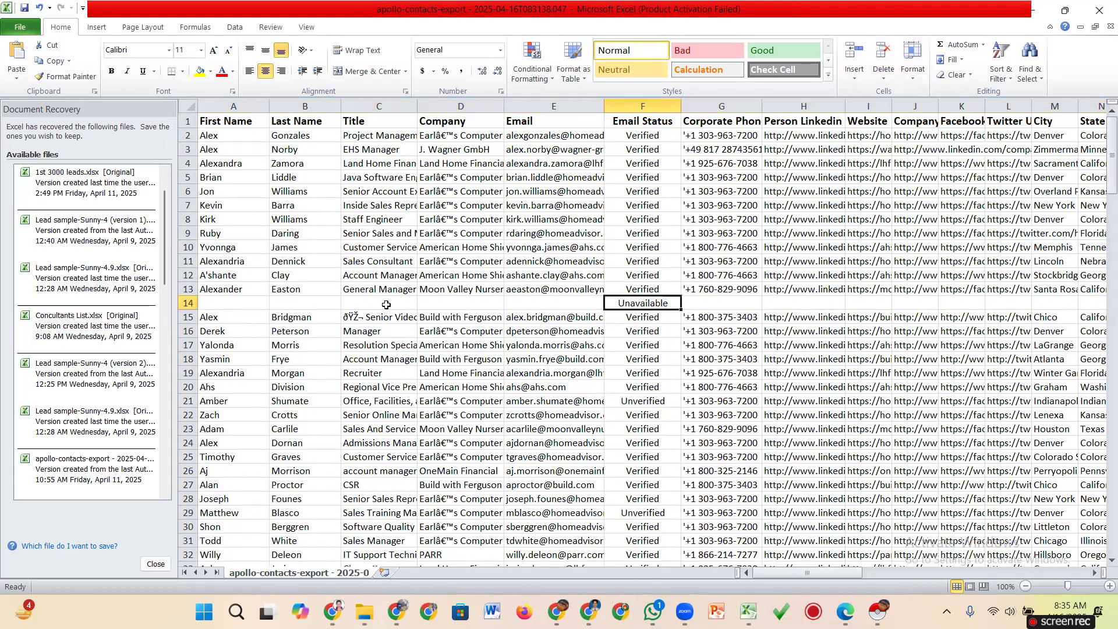
pyautogui.click(187, 303)
pyautogui.click(883, 59)
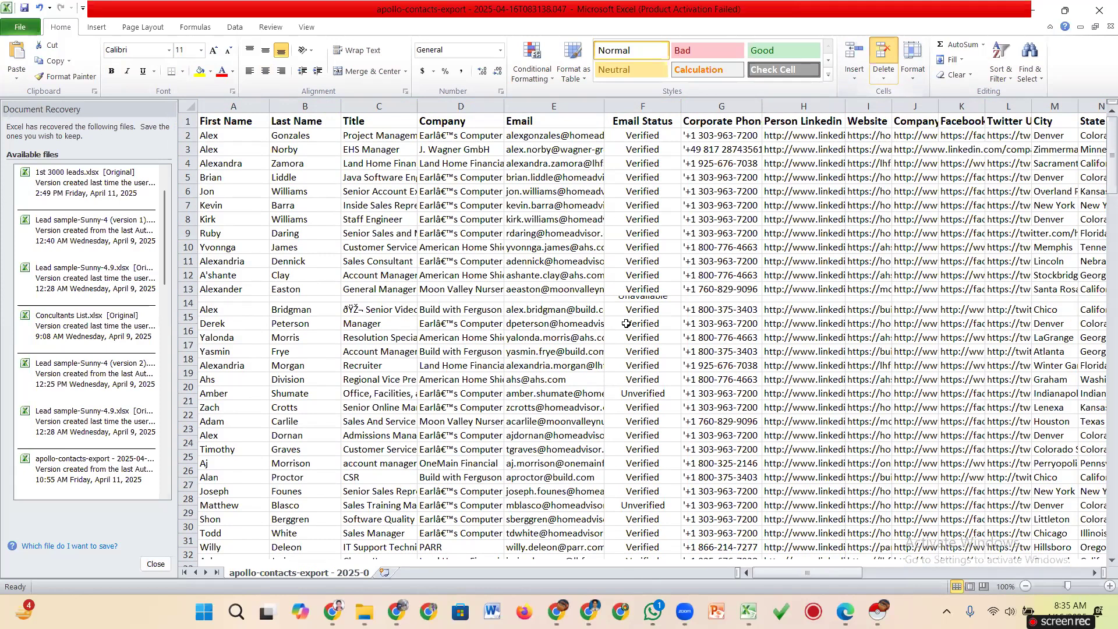
pyautogui.scroll(-3, 188, 260)
pyautogui.click(187, 260)
pyautogui.click(888, 47)
# Delete the Unverified contact at row 27 and the following pair of Unverified contacts at rows 36 and 37
pyautogui.click(667, 358)
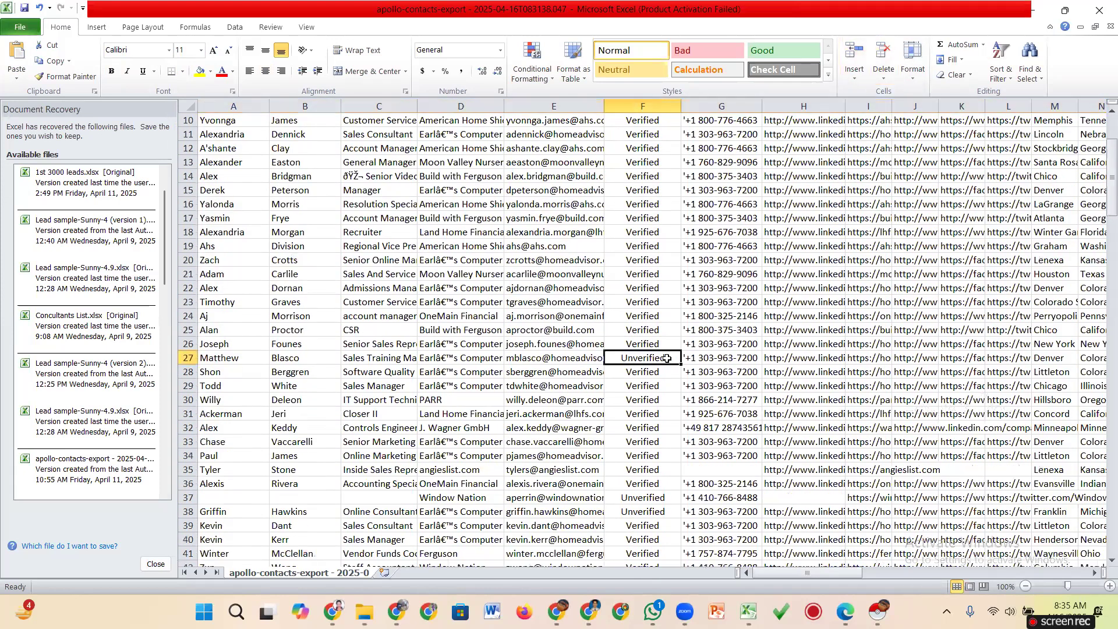
pyautogui.click(188, 357)
pyautogui.click(882, 53)
pyautogui.scroll(-4, 663, 310)
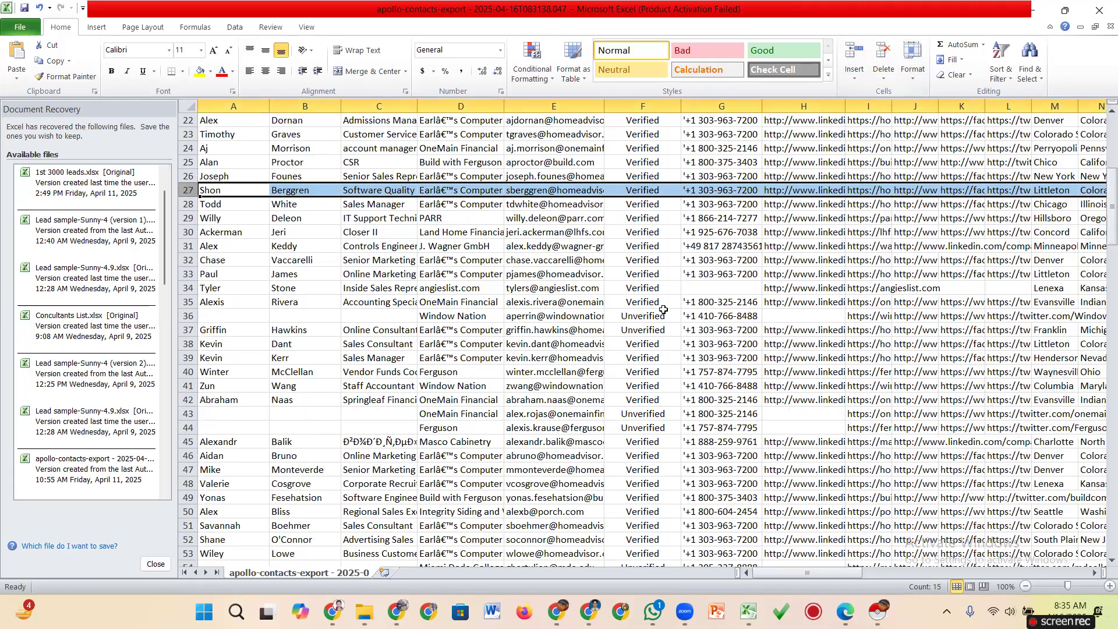
pyautogui.click(639, 318)
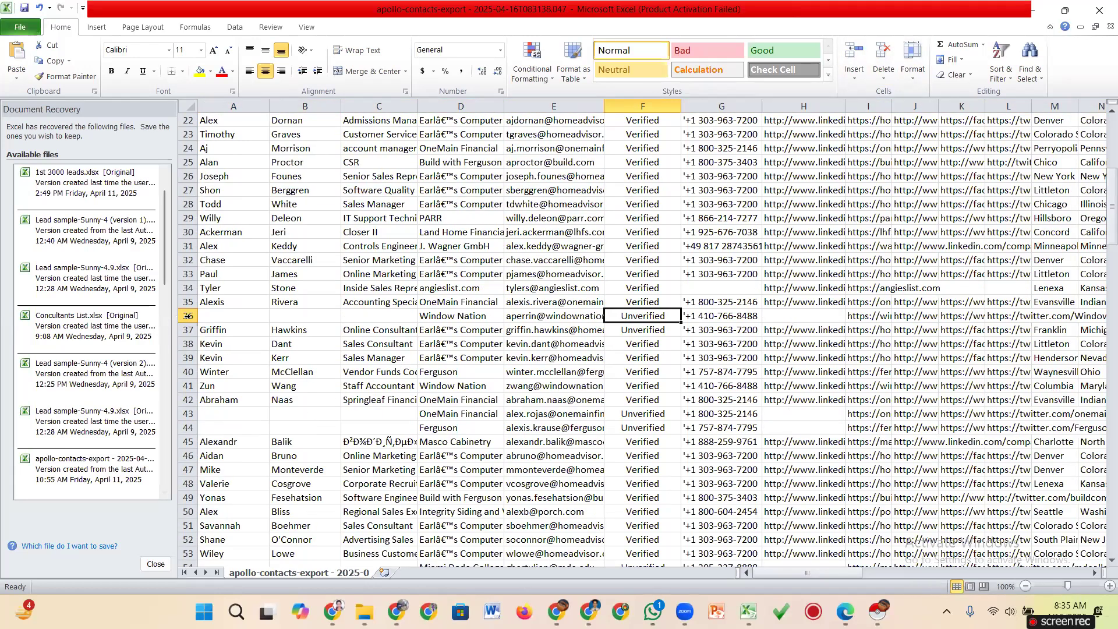
pyautogui.moveTo(188, 316); pyautogui.dragTo(189, 326)
pyautogui.click(876, 48)
# Delete the pair of Unverified contacts at rows 41 and 42, and the following Unverified ones at rows 50 and 54
pyautogui.scroll(-2, 651, 309)
pyautogui.click(642, 316)
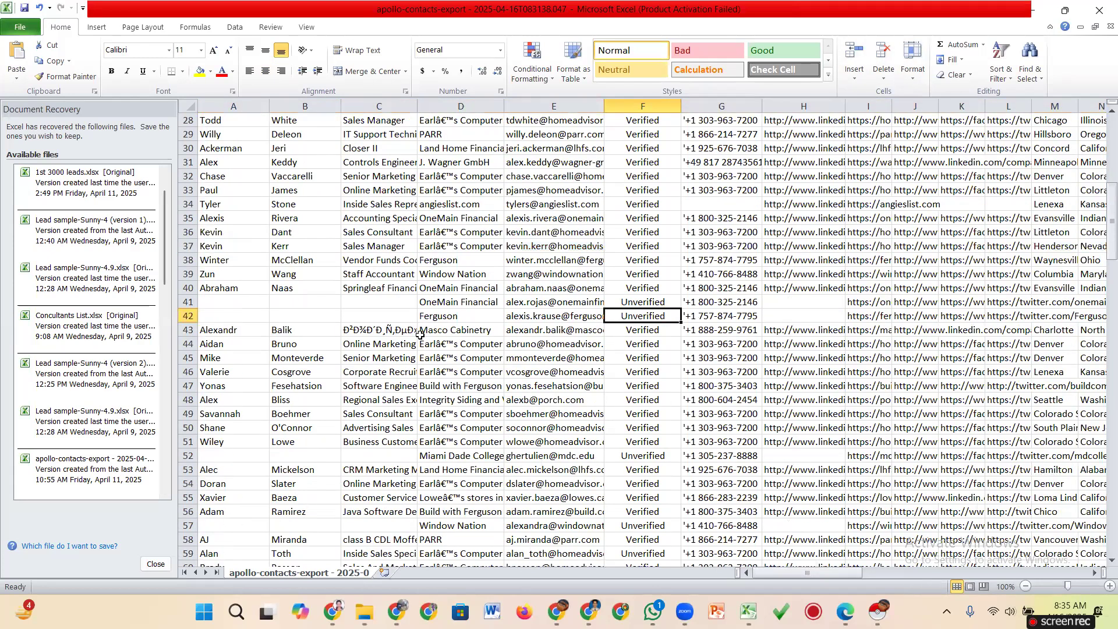
pyautogui.click(185, 302)
pyautogui.keyDown('shift'); pyautogui.click(188, 315); pyautogui.keyUp('shift')
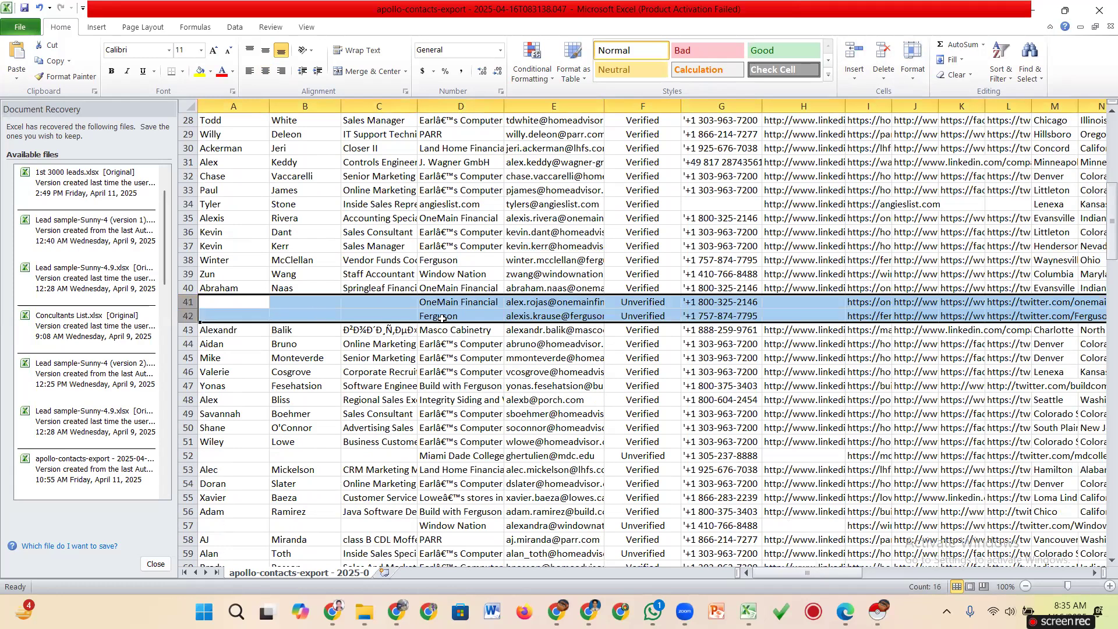
pyautogui.click(879, 54)
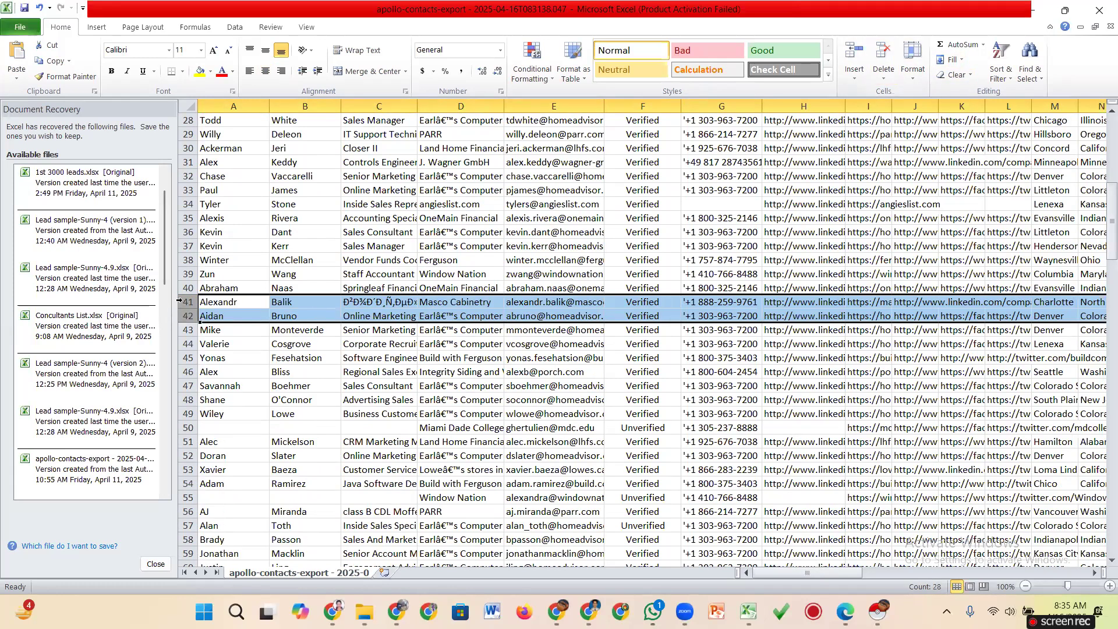
pyautogui.click(883, 51)
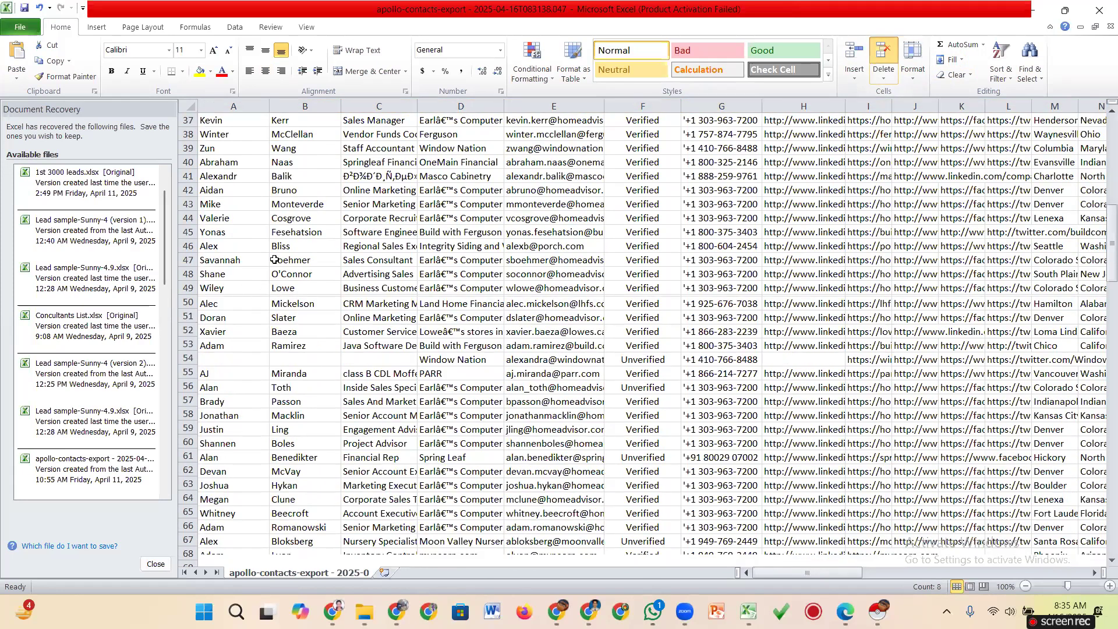
pyautogui.click(883, 51)
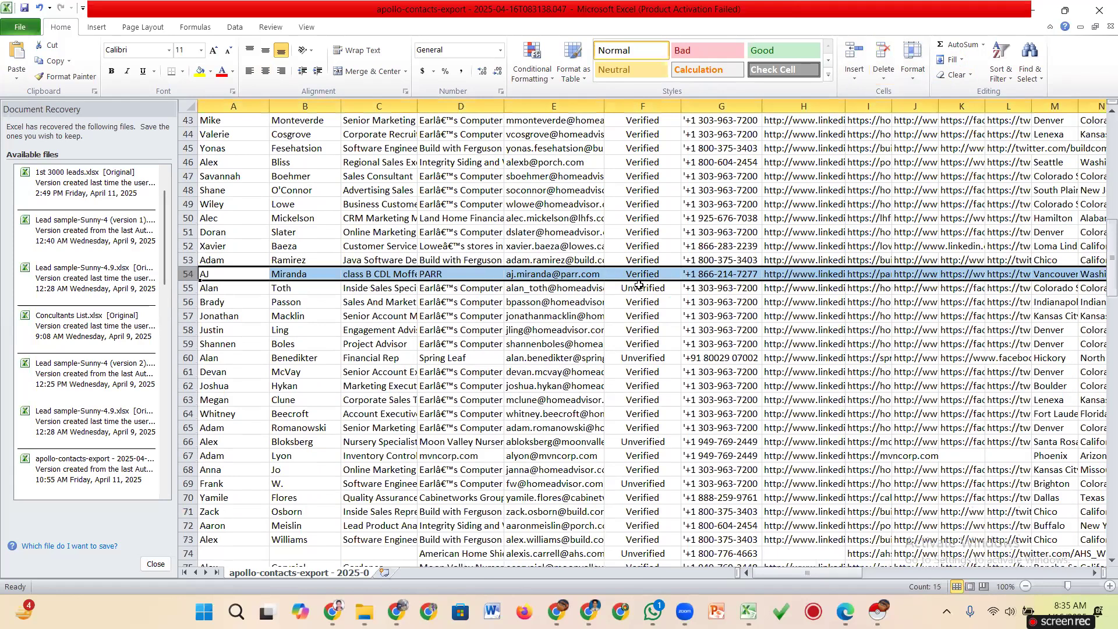
# Remove the next Unverified contacts one by one, at rows 55, 59 and 64
pyautogui.click(638, 285)
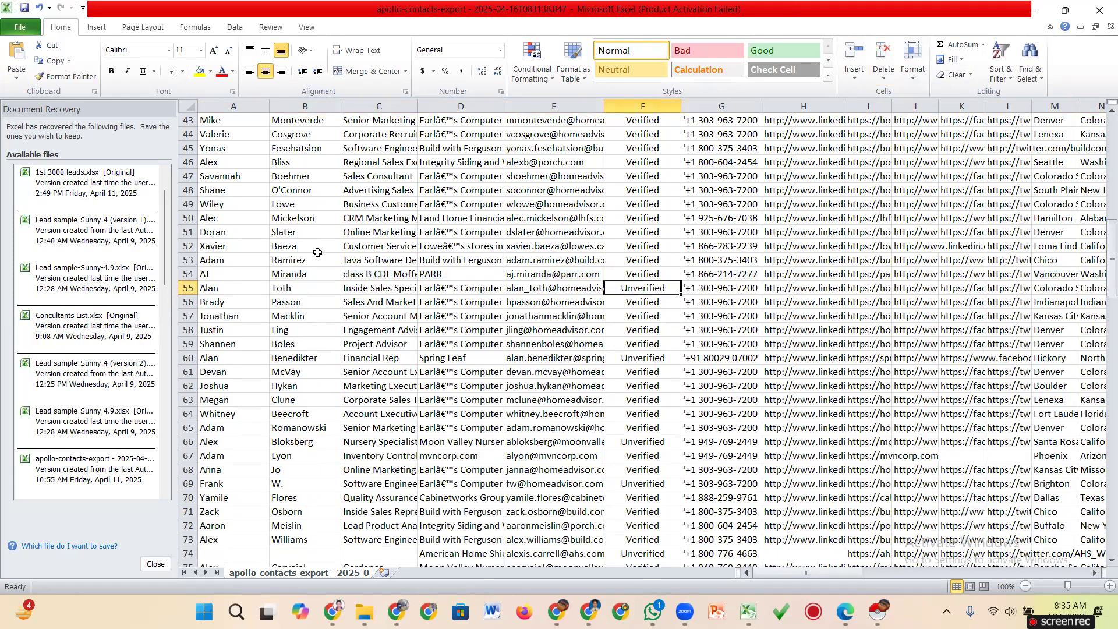
pyautogui.hotkey('shift', 'space')
pyautogui.hotkey('ctrl', '-')
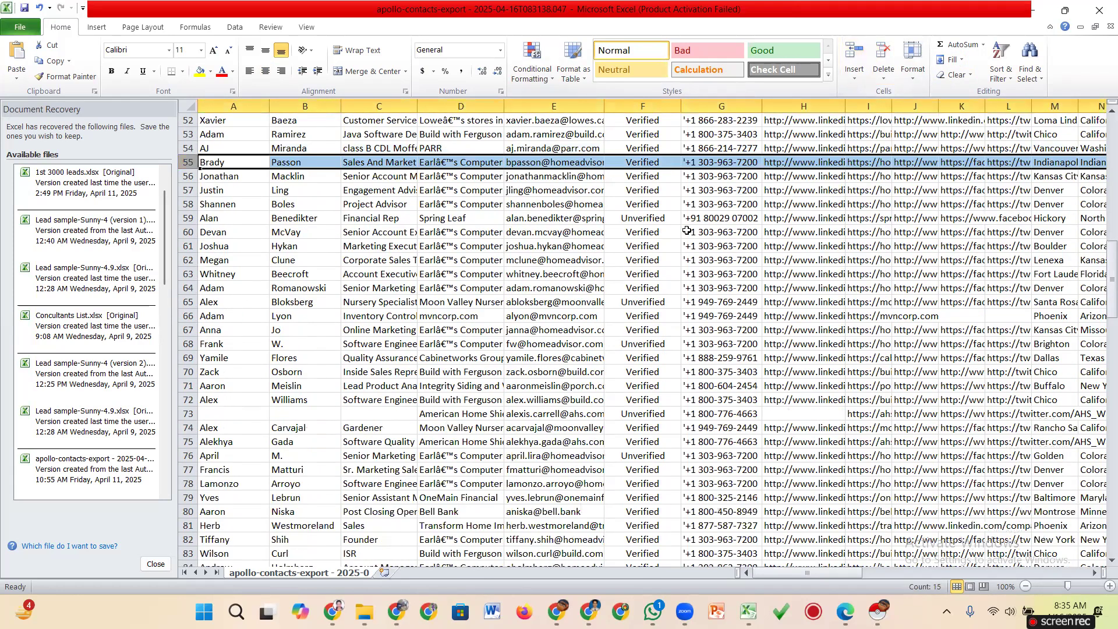
pyautogui.click(653, 217)
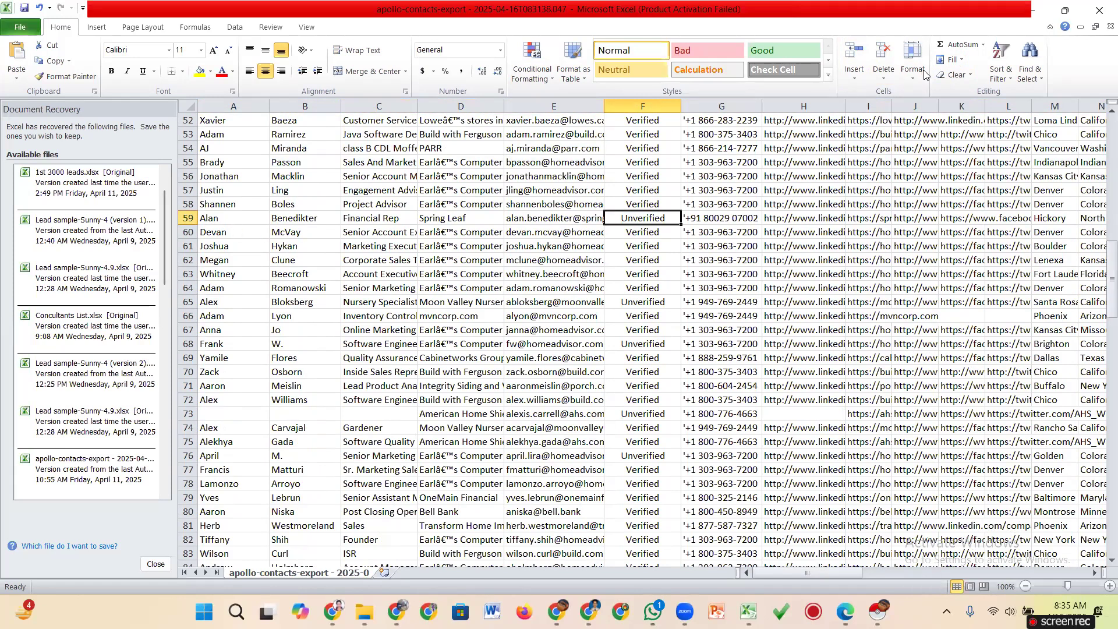
pyautogui.click(650, 286)
pyautogui.click(184, 287)
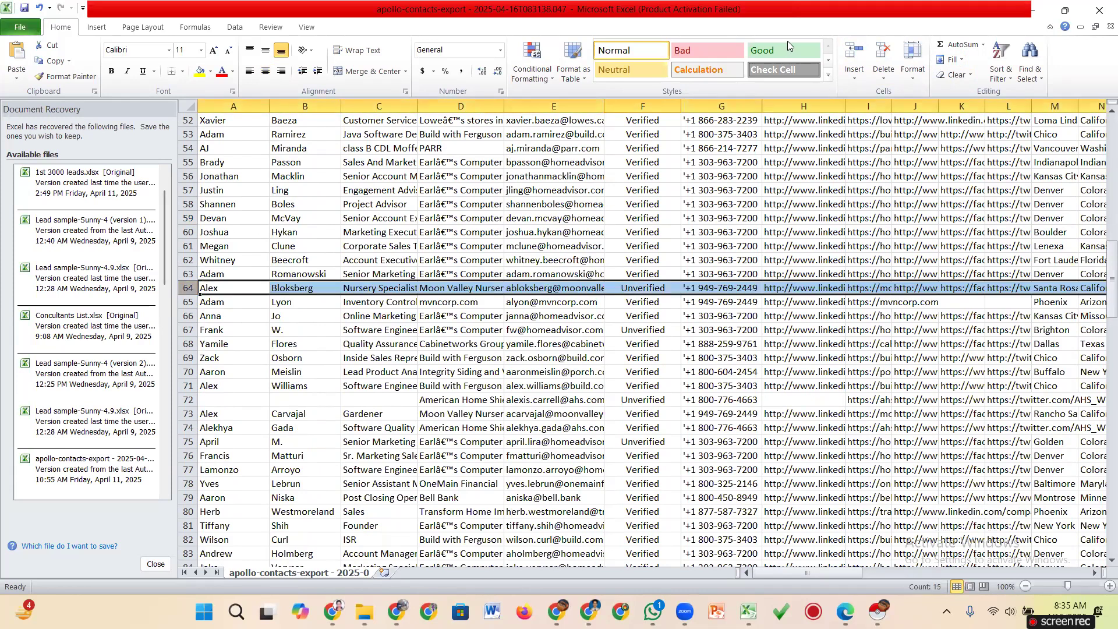
pyautogui.click(883, 52)
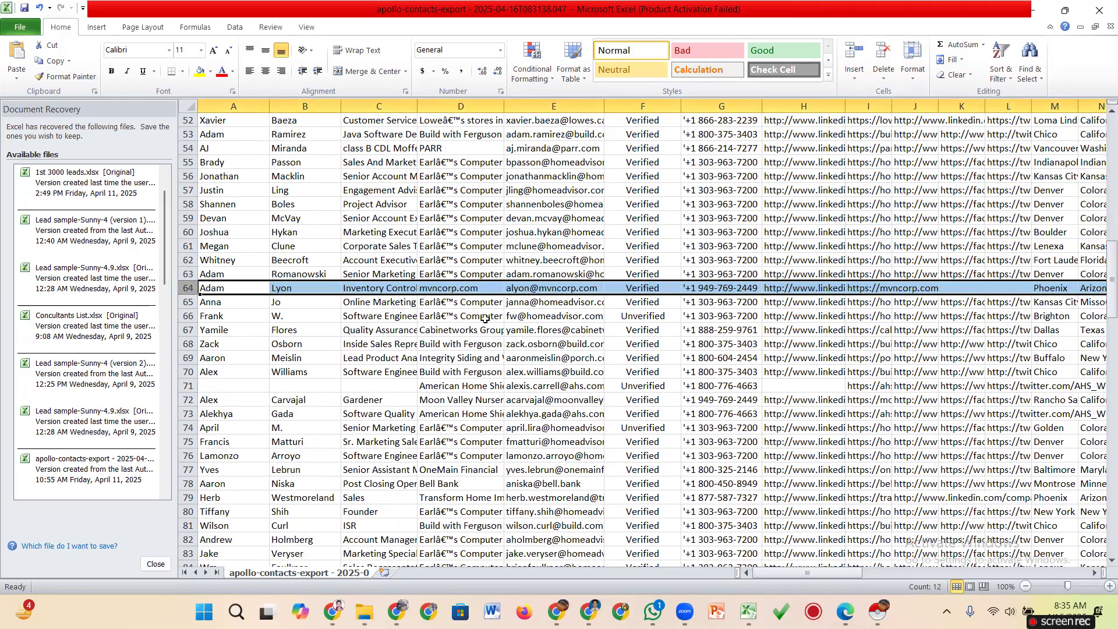
# Delete the Unverified contact at row 66 and the next one, without a contact name, at row 70
pyautogui.click(659, 316)
pyautogui.click(185, 315)
pyautogui.click(882, 75)
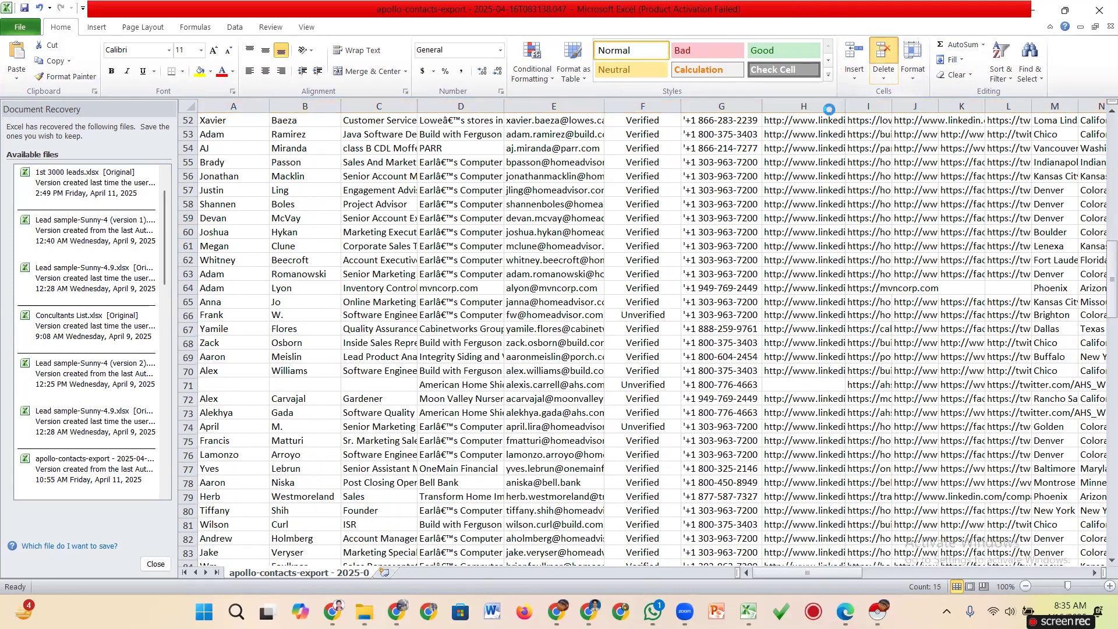
pyautogui.scroll(-3, 512, 232)
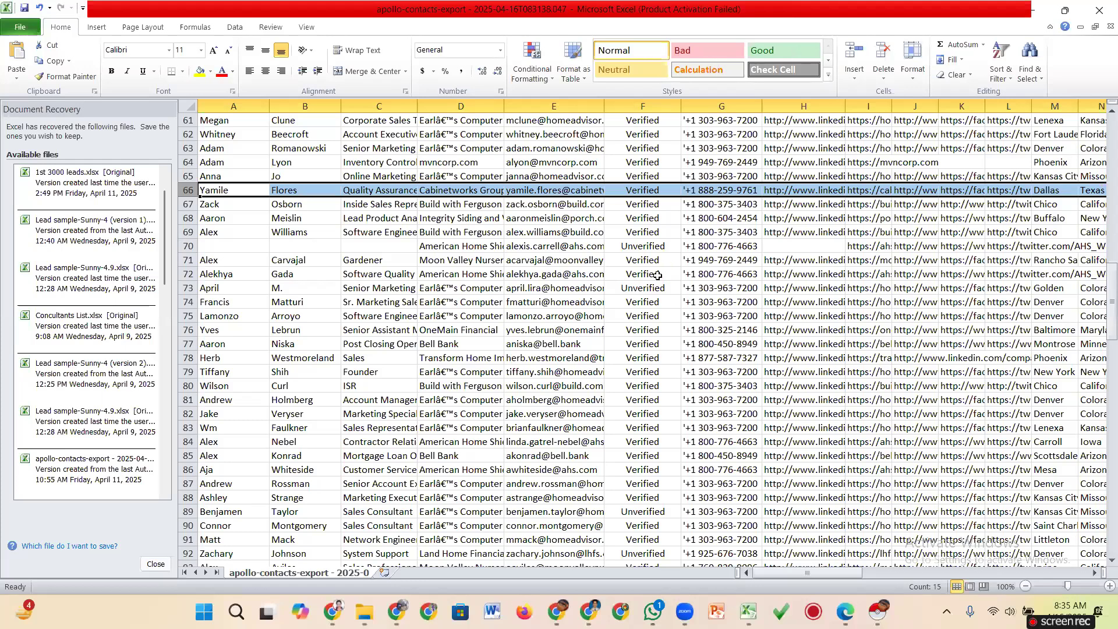
pyautogui.click(188, 247)
pyautogui.click(882, 58)
# Delete the Unverified contact at row 72 and the next Unverified one at row 87
pyautogui.click(188, 274)
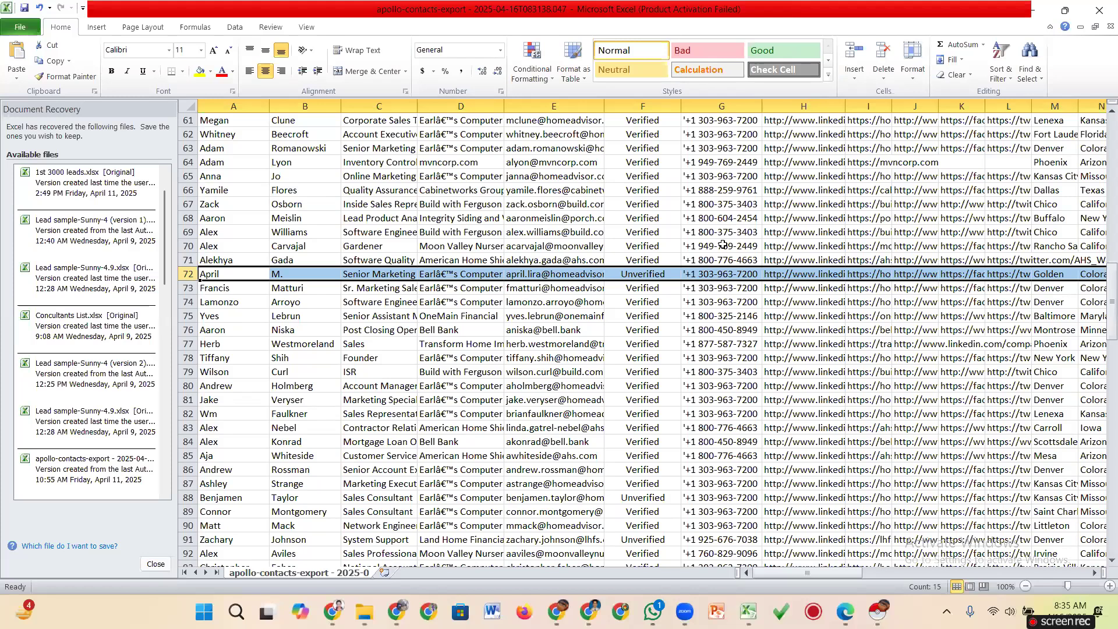
pyautogui.scroll(-20, 733, 249)
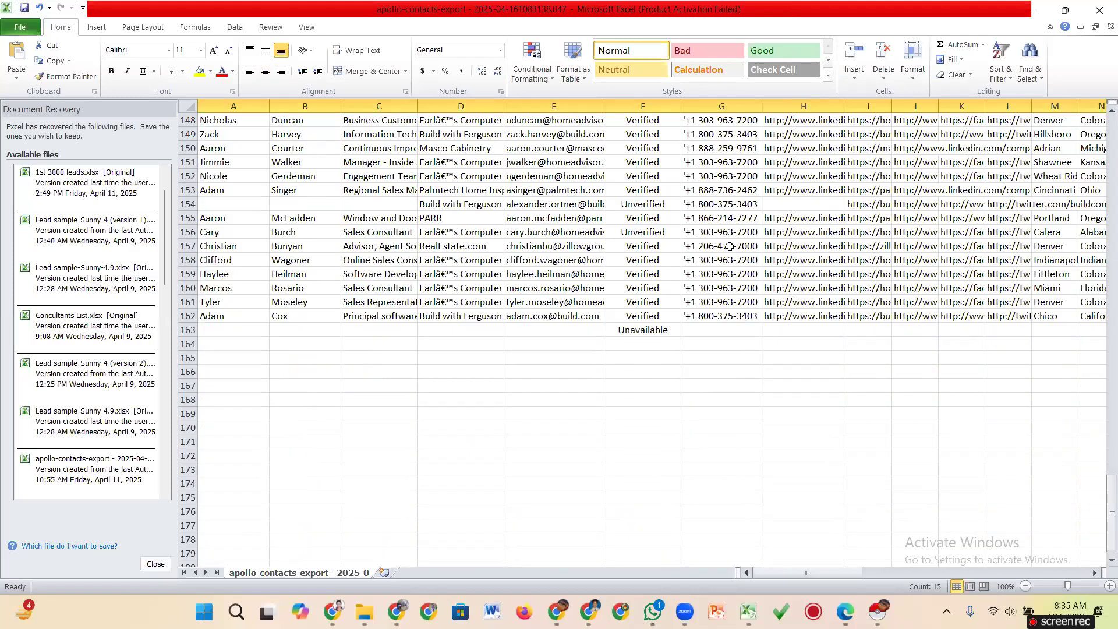
pyautogui.scroll(20, 730, 244)
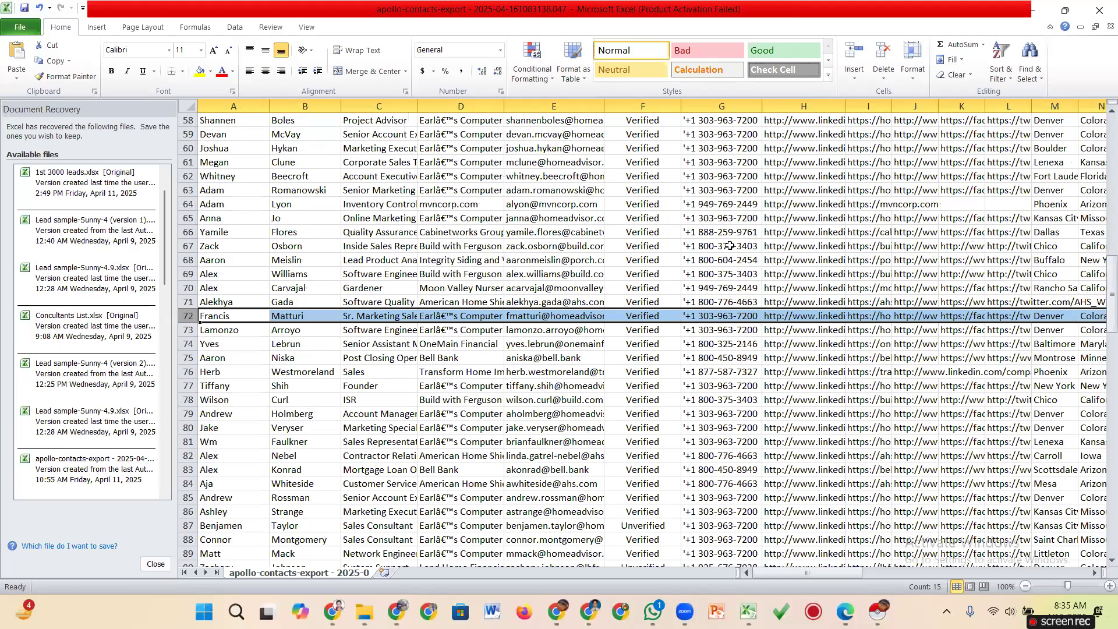
pyautogui.scroll(-5, 730, 245)
pyautogui.click(656, 315)
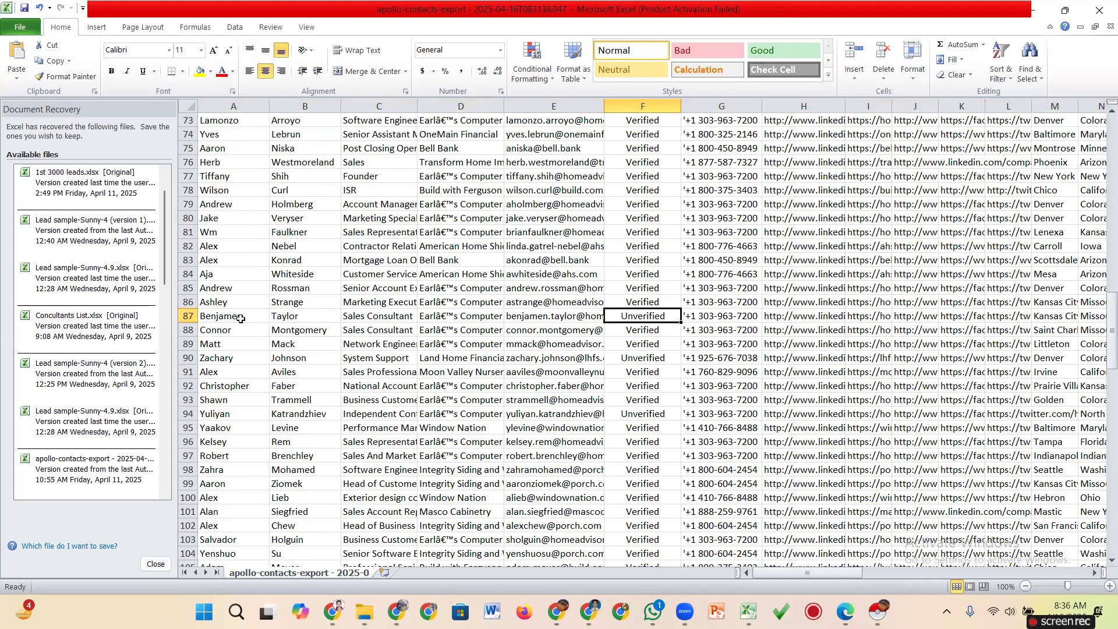
pyautogui.hotkey('shift', 'space')
pyautogui.click(879, 54)
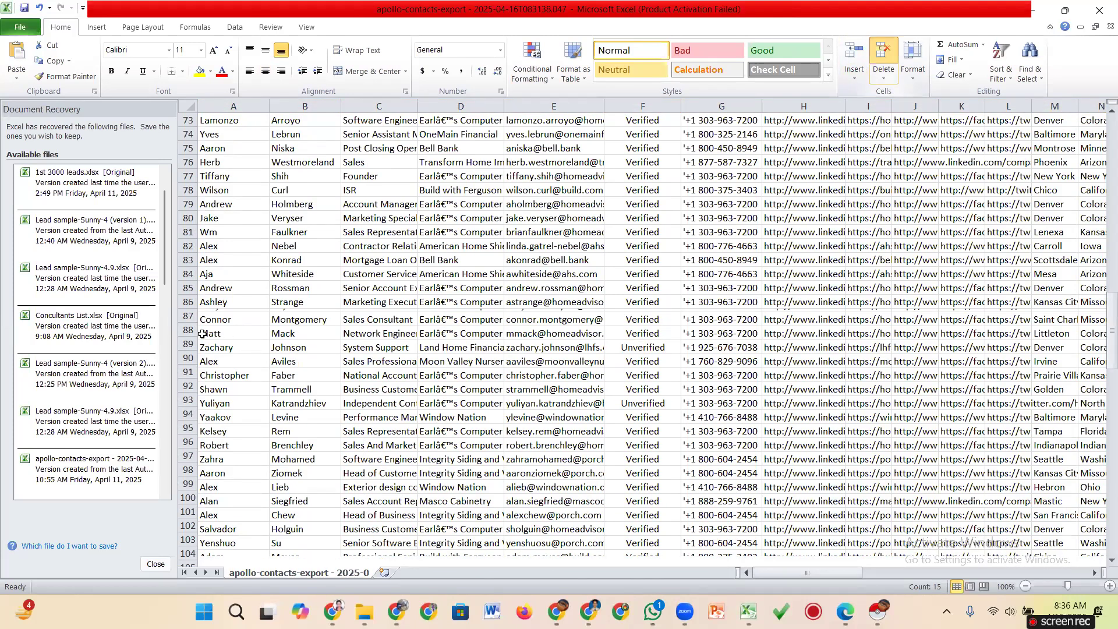
# Delete the Unverified contact at row 89 and the next Unverified one at row 92
pyautogui.click(187, 347)
pyautogui.click(884, 55)
pyautogui.scroll(-4, 639, 256)
pyautogui.click(649, 215)
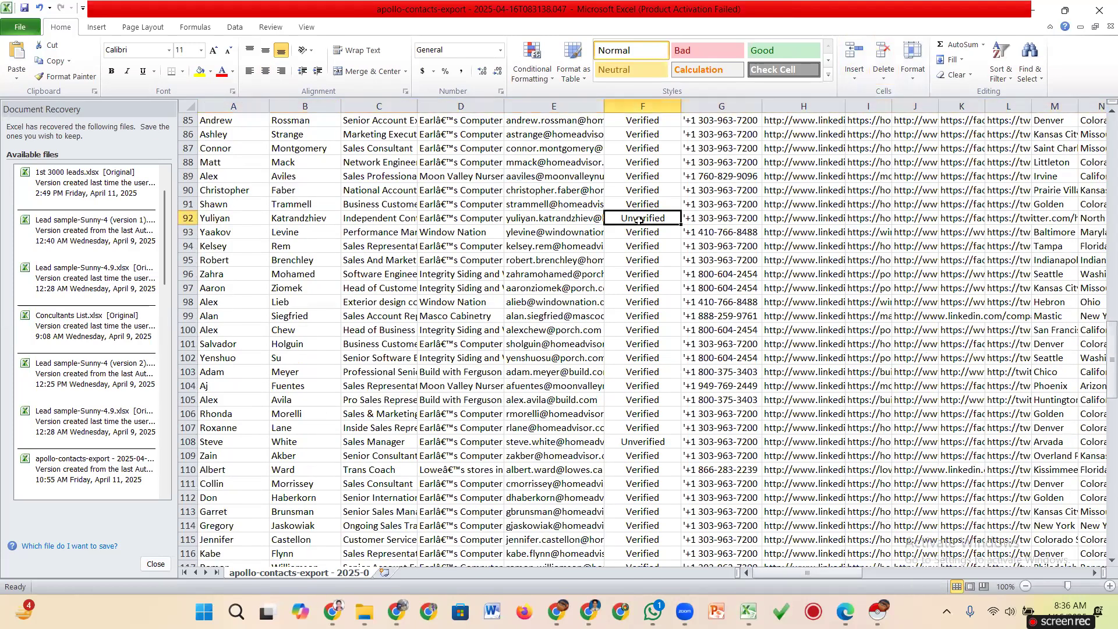
pyautogui.click(186, 218)
pyautogui.click(883, 55)
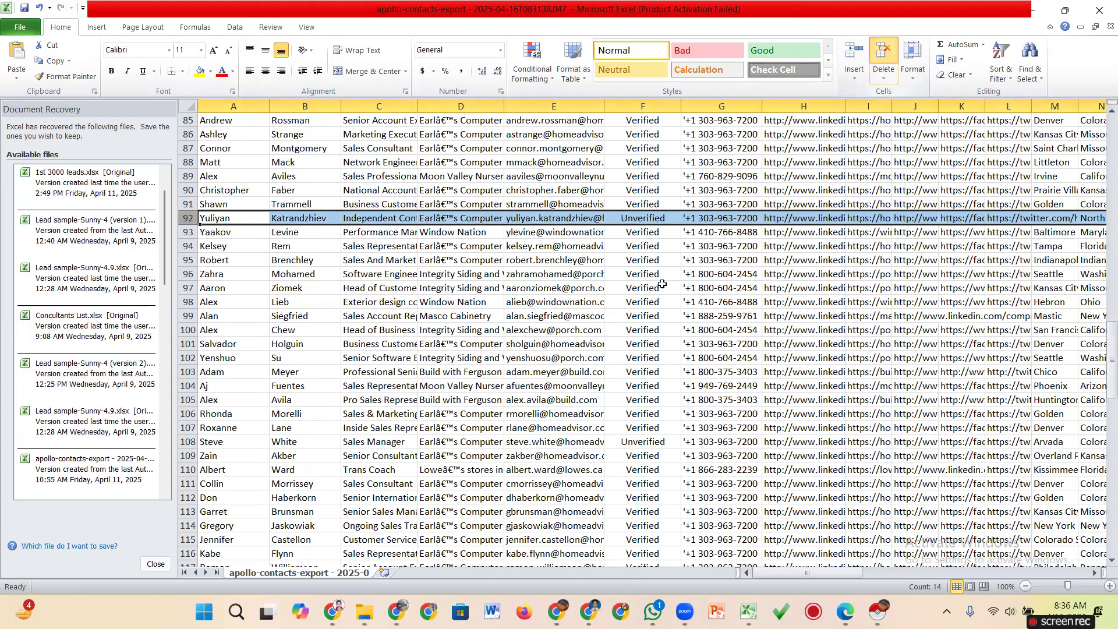
# Delete the Unverified contacts at rows 107 and 119, and the Unverified Bell Bank entry at row 125
pyautogui.scroll(-4, 643, 256)
pyautogui.click(643, 262)
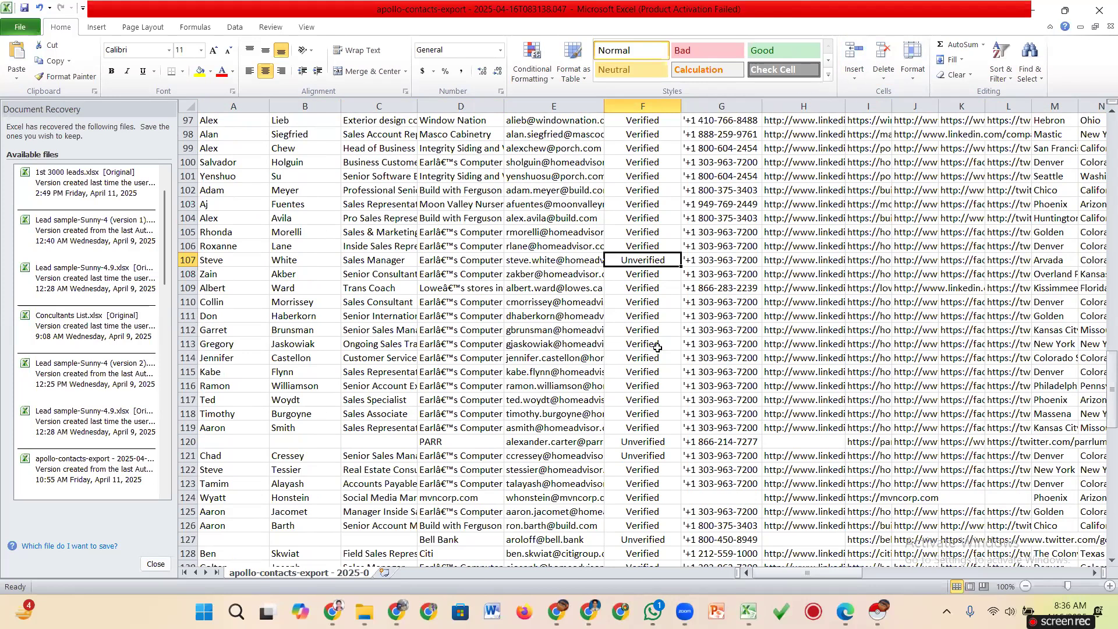
pyautogui.scroll(-3, 651, 302)
pyautogui.click(651, 301)
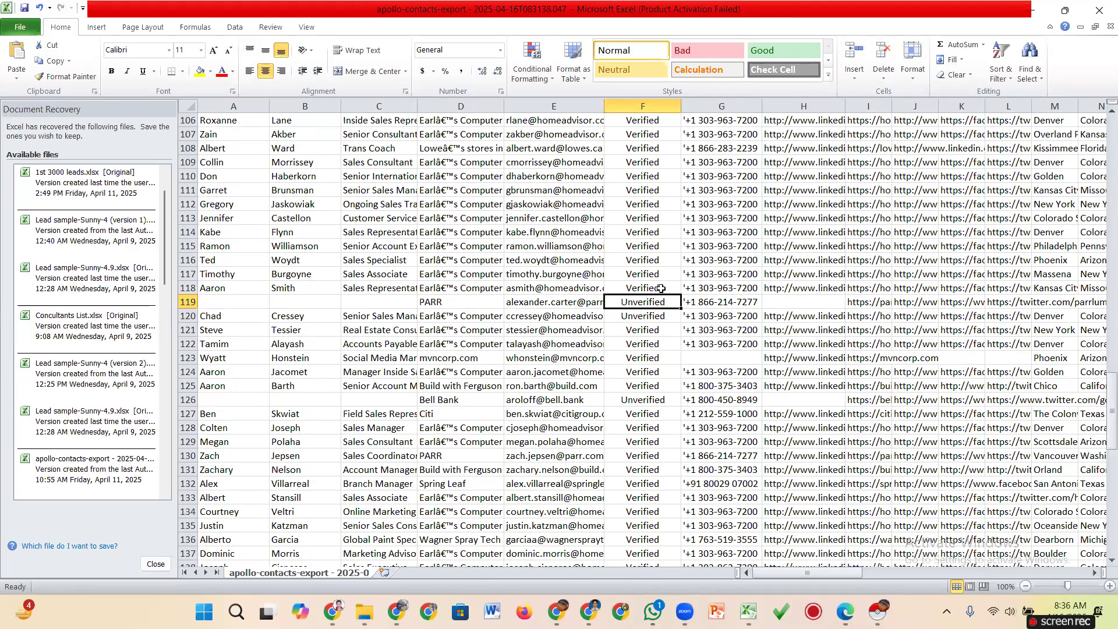
pyautogui.scroll(-3, 659, 263)
pyautogui.click(656, 261)
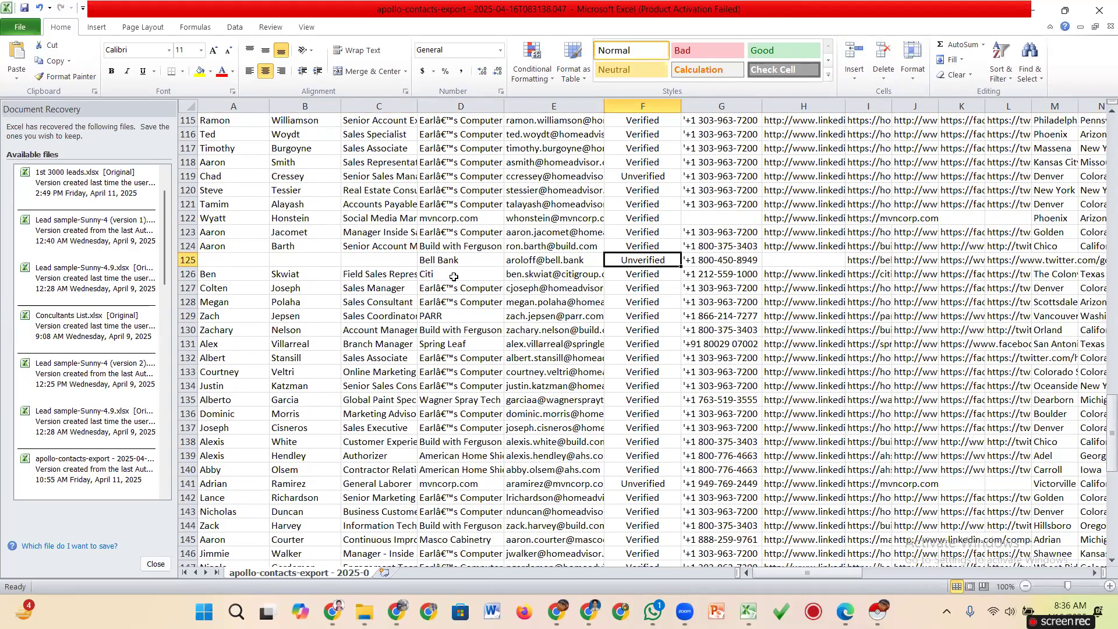
pyautogui.click(180, 260)
pyautogui.click(883, 53)
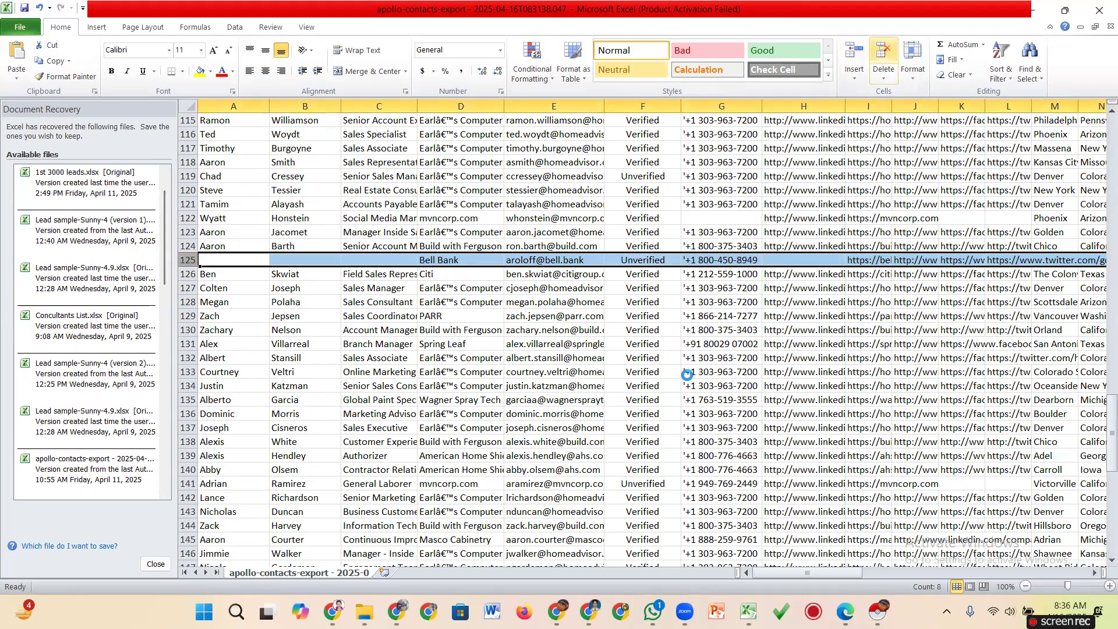
# Delete the Unverified mvncorp.com contact at row 140 and the Unverified entry without a contact name at row 147
pyautogui.scroll(-4, 687, 375)
pyautogui.click(646, 303)
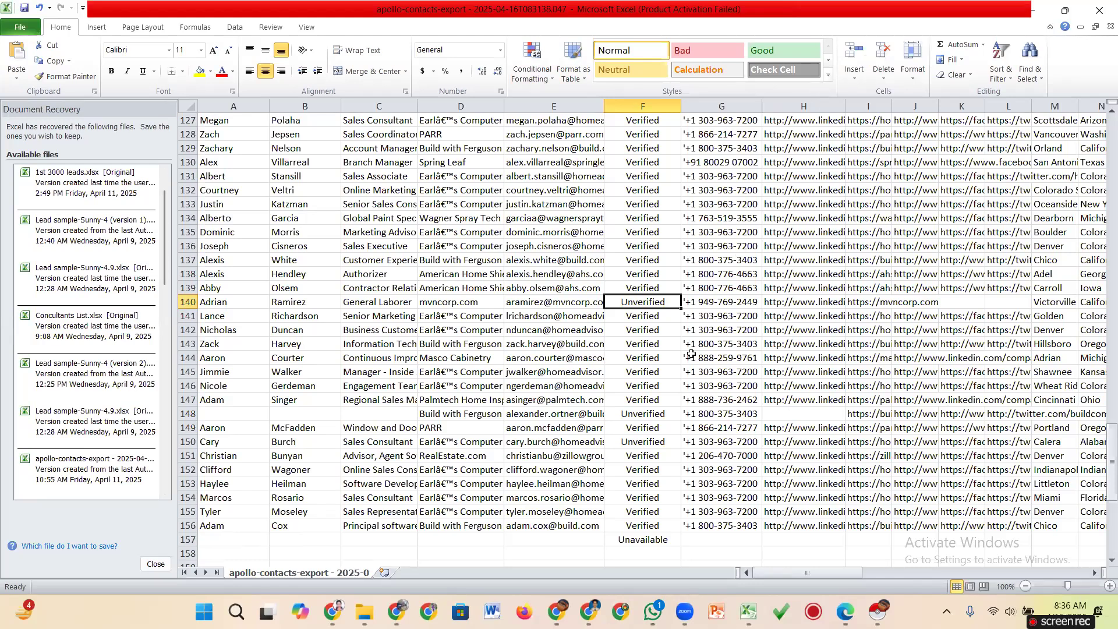
pyautogui.click(639, 400)
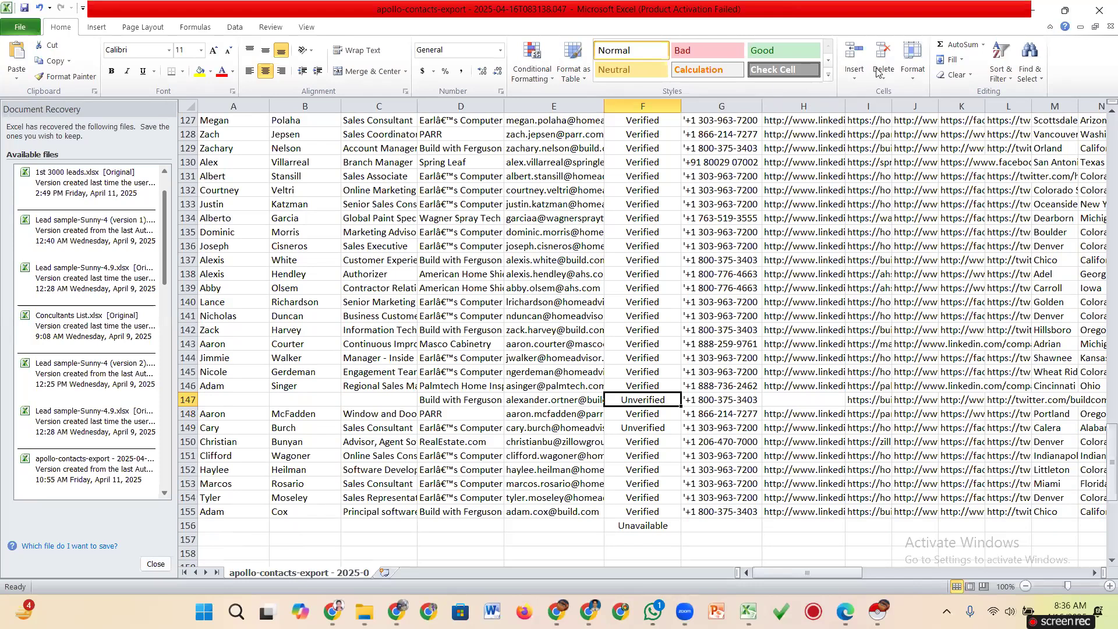
pyautogui.hotkey('shift', 'space')
pyautogui.click(888, 50)
pyautogui.click(916, 112)
# Delete the Unverified contact at row 148 and the Unavailable entry at row 154
pyautogui.click(673, 415)
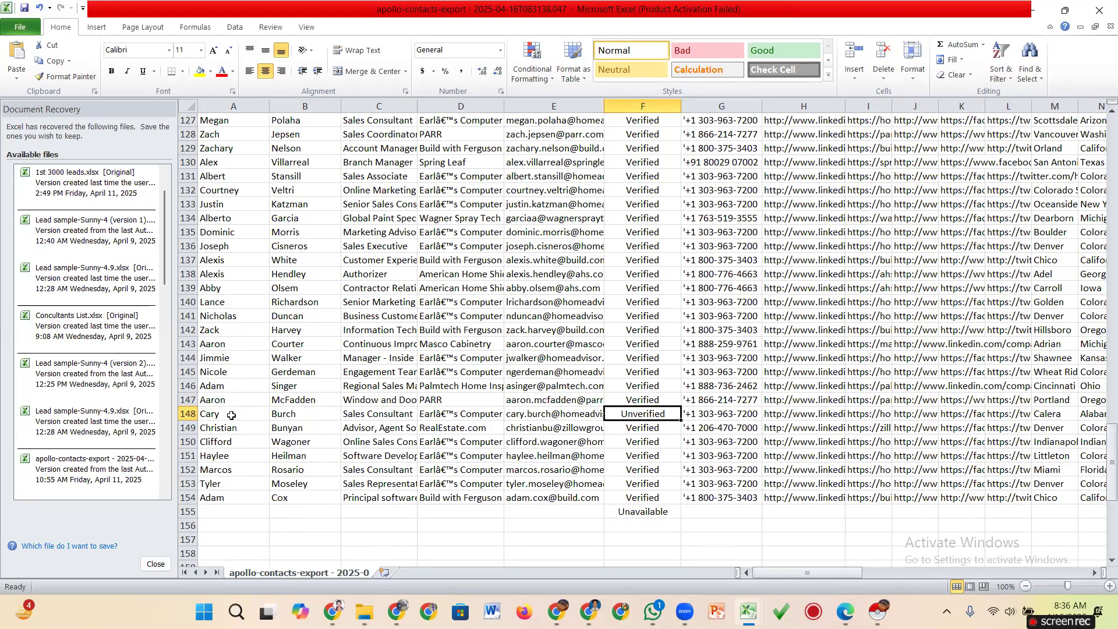
pyautogui.click(189, 413)
pyautogui.click(892, 51)
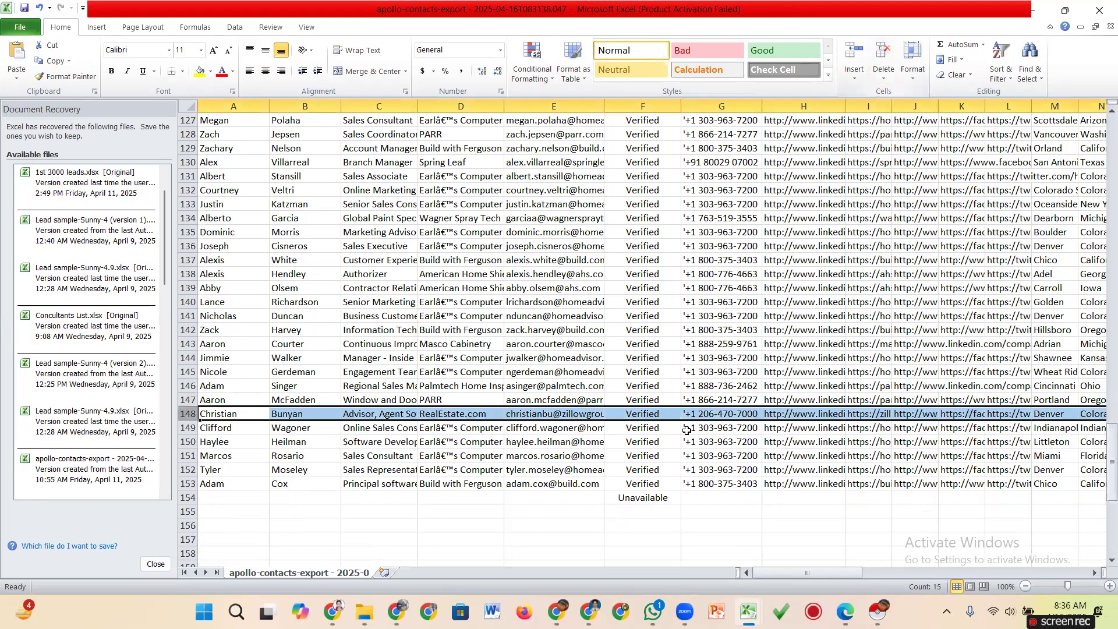
pyautogui.click(650, 499)
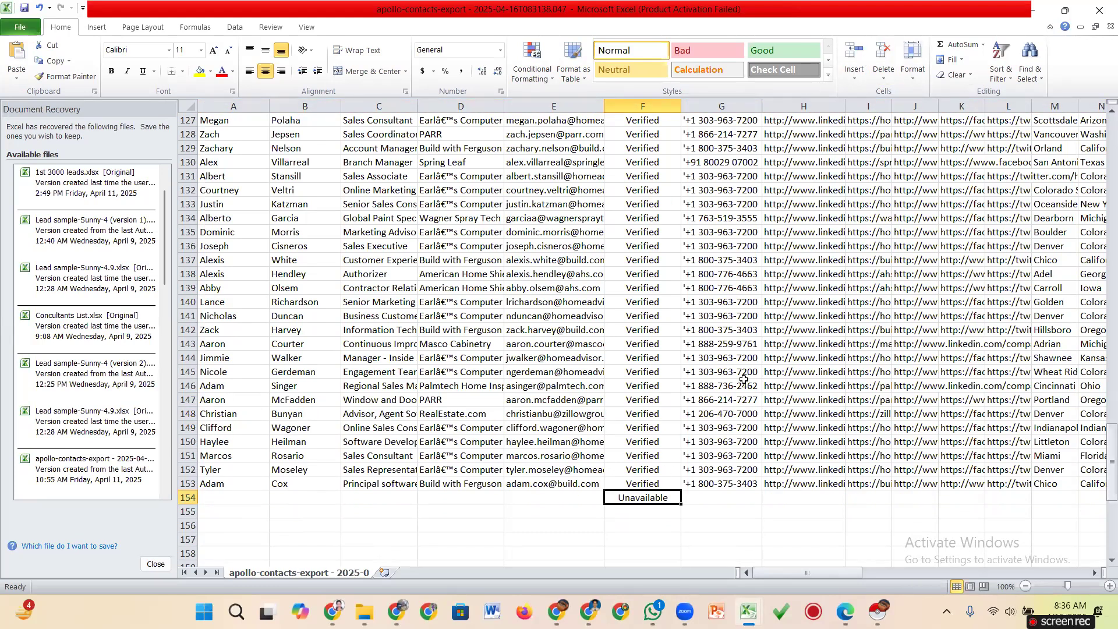
# Delete the remaining Unverified contact at row 119
pyautogui.scroll(5, 645, 218)
pyautogui.click(640, 218)
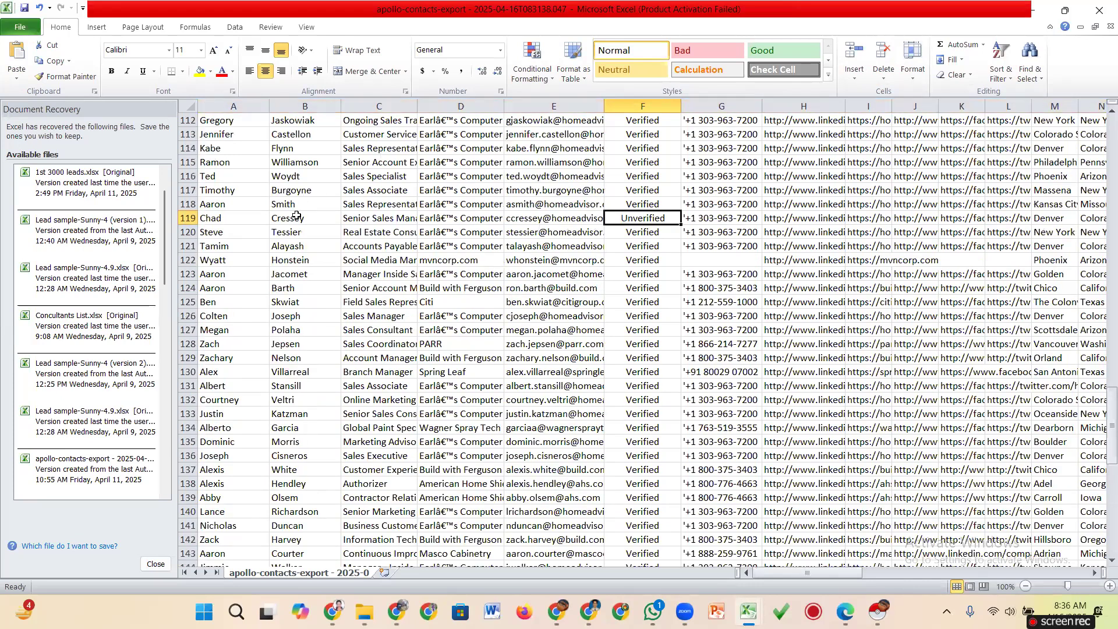
pyautogui.click(188, 218)
pyautogui.click(879, 53)
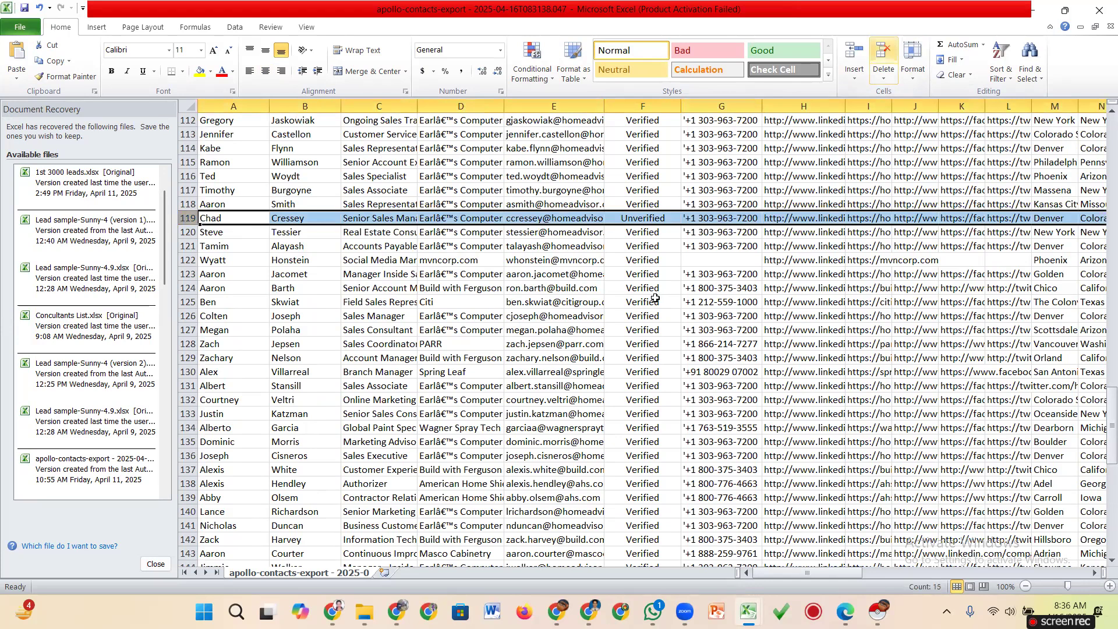
# Insert a blank row above the column headers at the start of the sheet
pyautogui.scroll(5, 655, 298)
pyautogui.scroll(20, 654, 298)
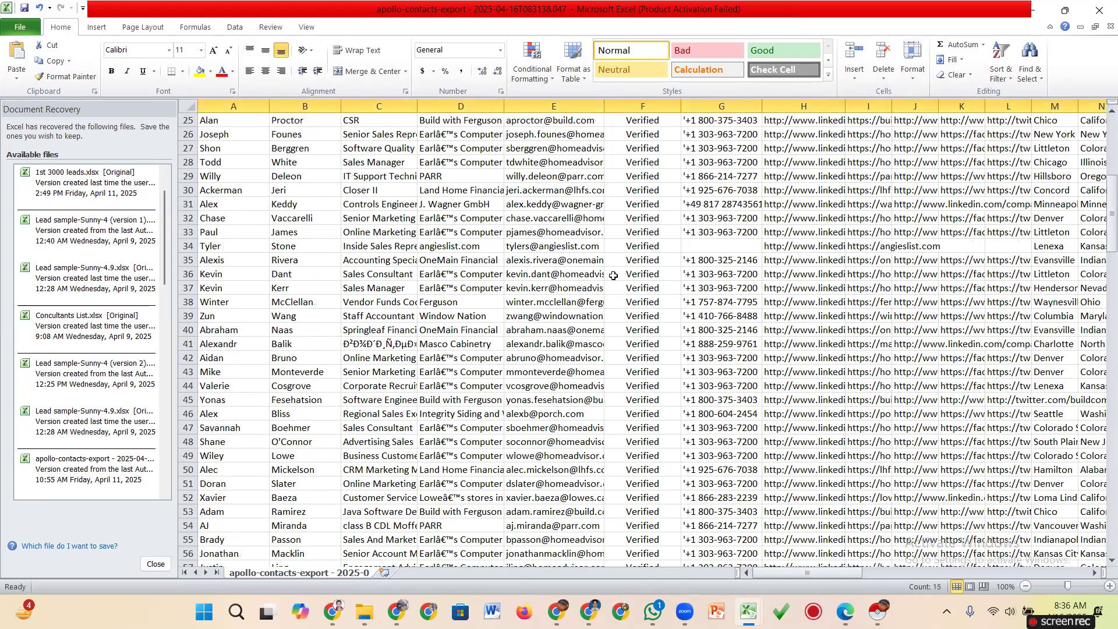
pyautogui.scroll(8, 612, 273)
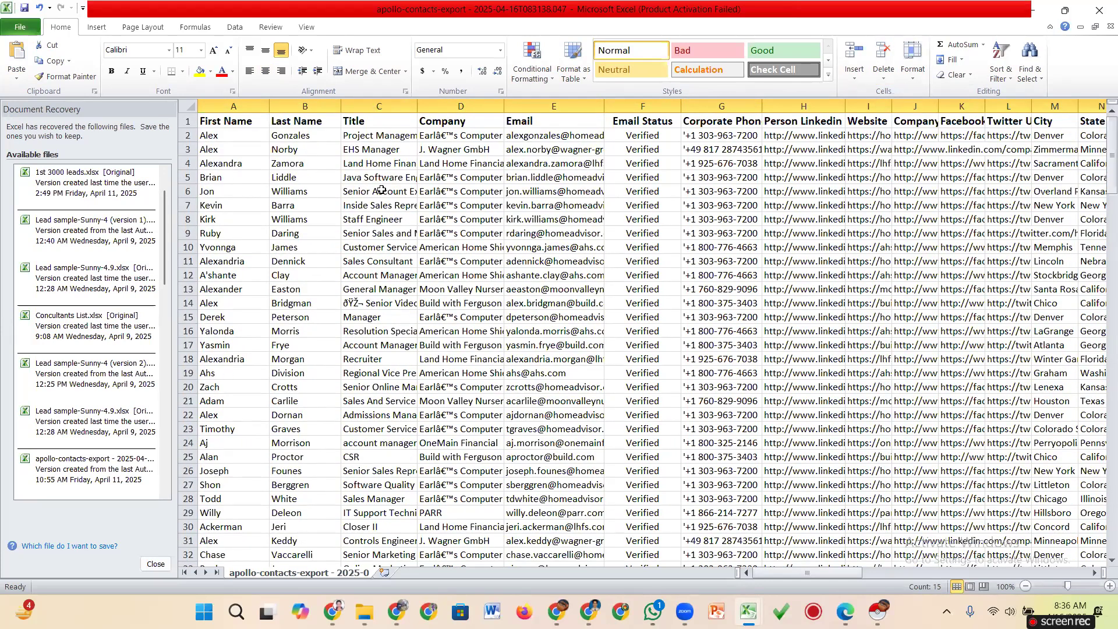
pyautogui.click(190, 121)
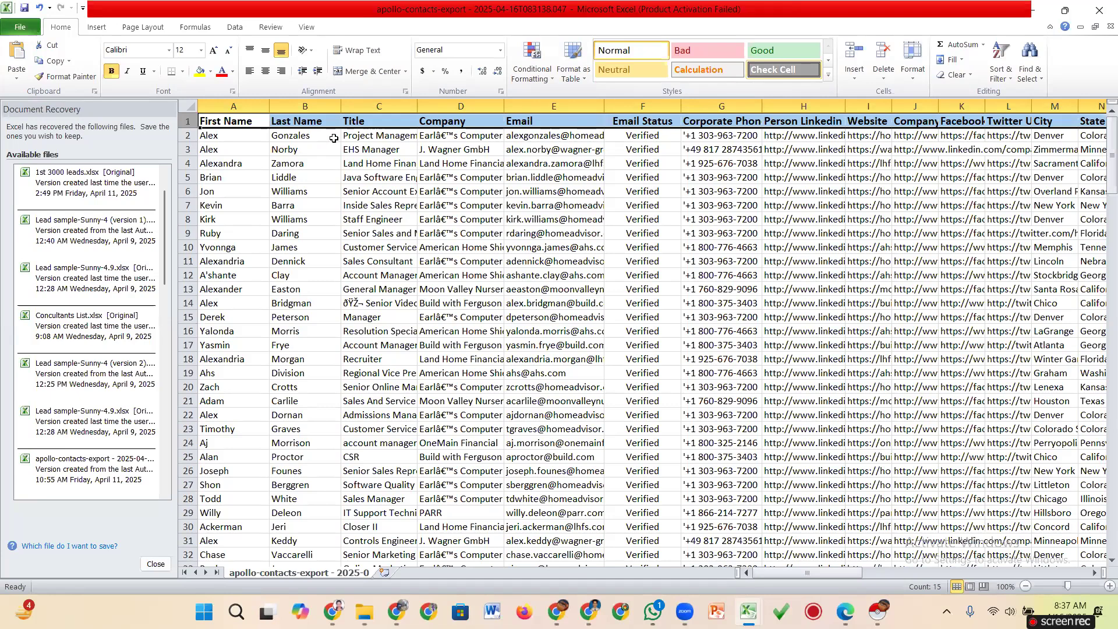
pyautogui.hotkey('ctrl', 'shift', '+')
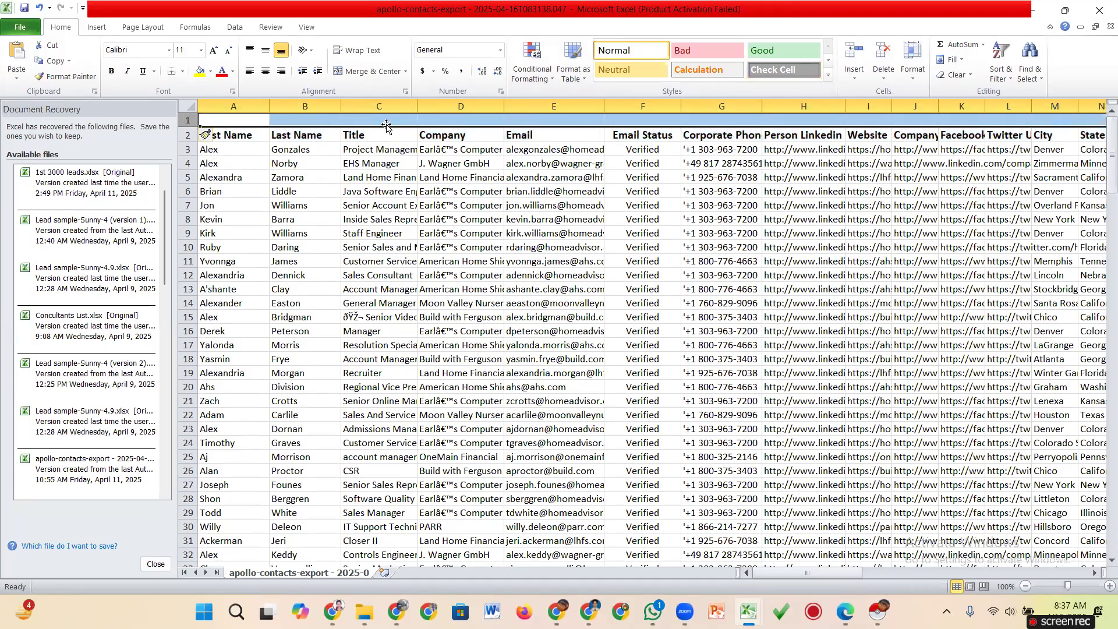
# Merge and center cells C1 through F1 in the blank first row
pyautogui.click(375, 119)
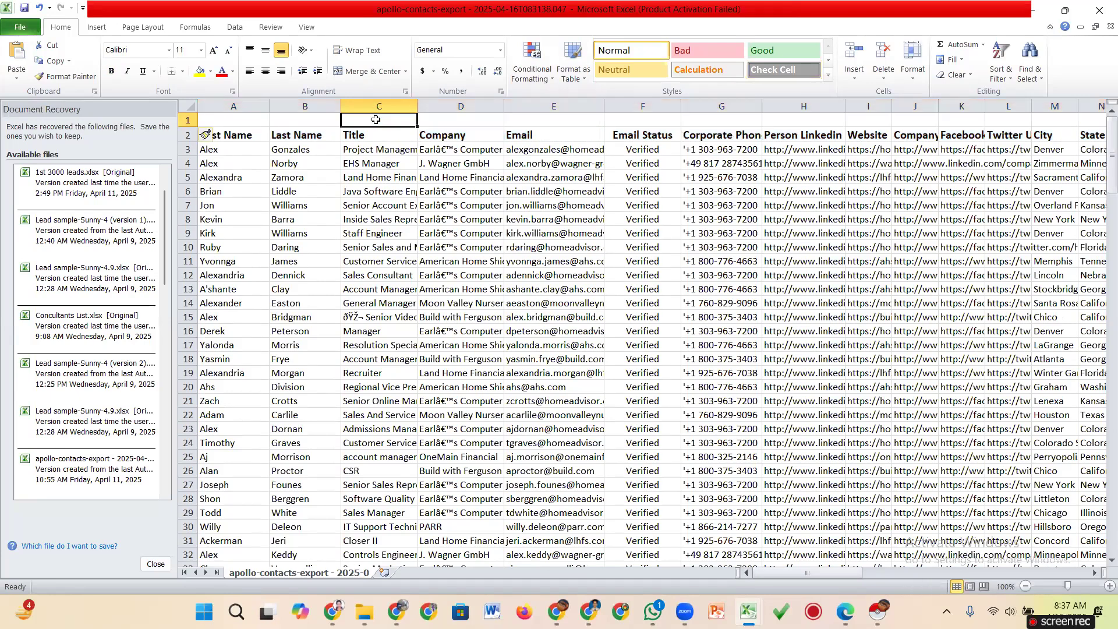
pyautogui.keyDown('shift'); pyautogui.click(621, 122); pyautogui.keyUp('shift')
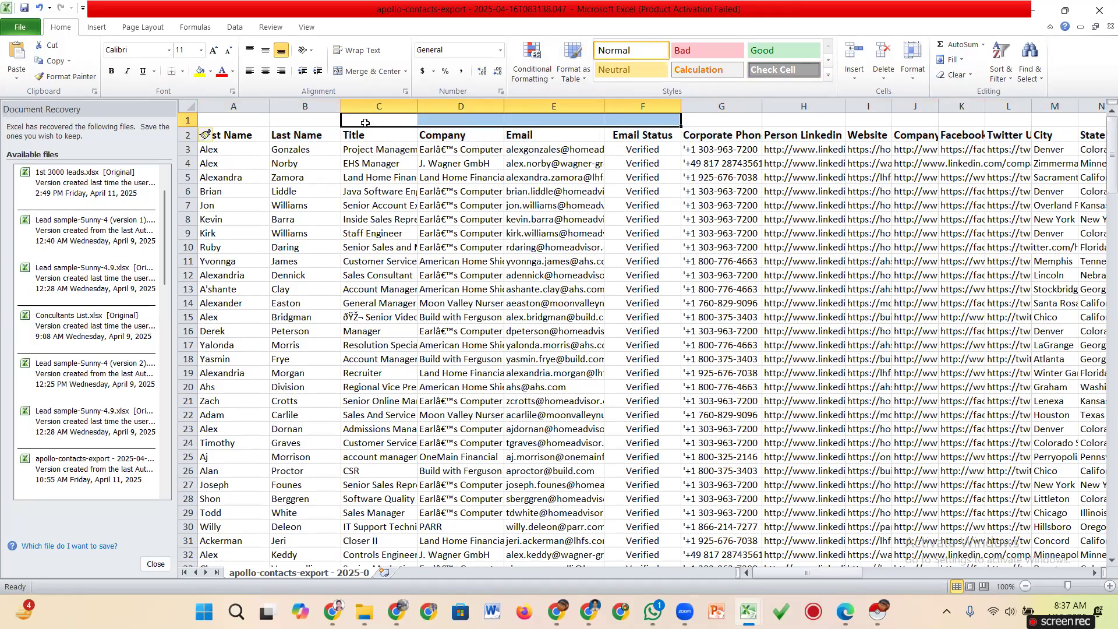
pyautogui.moveTo(365, 123); pyautogui.dragTo(678, 121)
pyautogui.click(378, 76)
# Enter the title "ICT lead list, USA" in the merged cell C1:F1
pyautogui.click(309, 120)
pyautogui.click(402, 117)
pyautogui.doubleClick(409, 118)
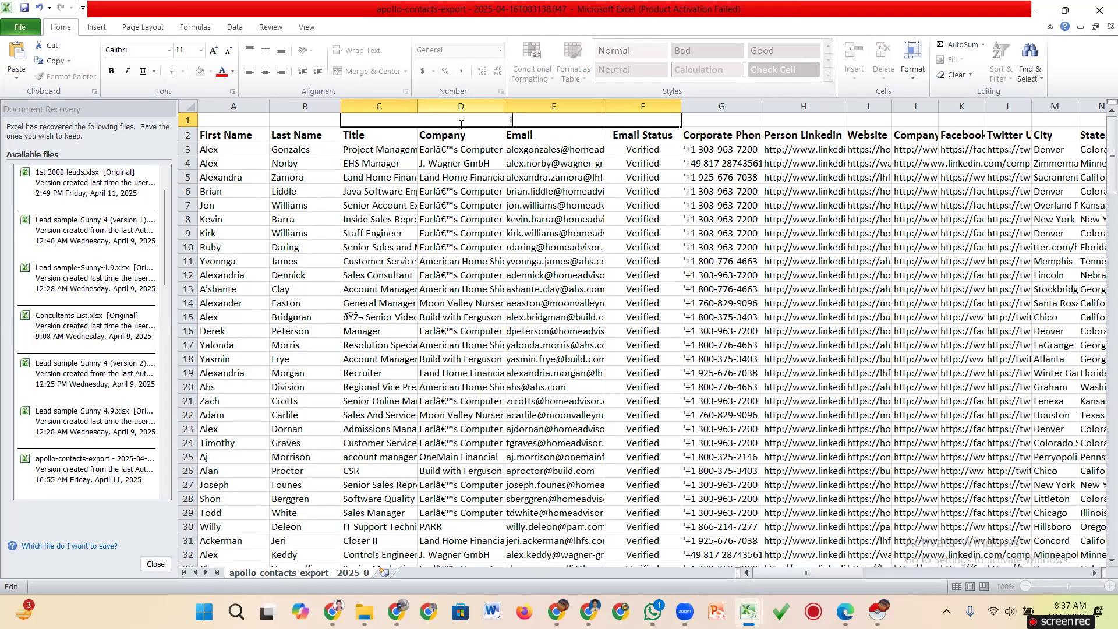
pyautogui.write('T')
pyautogui.press('BackSpace')
pyautogui.press('BackSpace')
pyautogui.press('BackSpace')
pyautogui.press('BackSpace')
pyautogui.write('ICT')
pyautogui.write('lead')
pyautogui.write(' lis')
pyautogui.write('t. ')
pyautogui.write('U')
pyautogui.write('S')
pyautogui.write('A')
pyautogui.press('BackSpace')
pyautogui.write(',')
# Format the title row as bold at size 14 with an orange fill, and fill the header row light blue
pyautogui.click(112, 77)
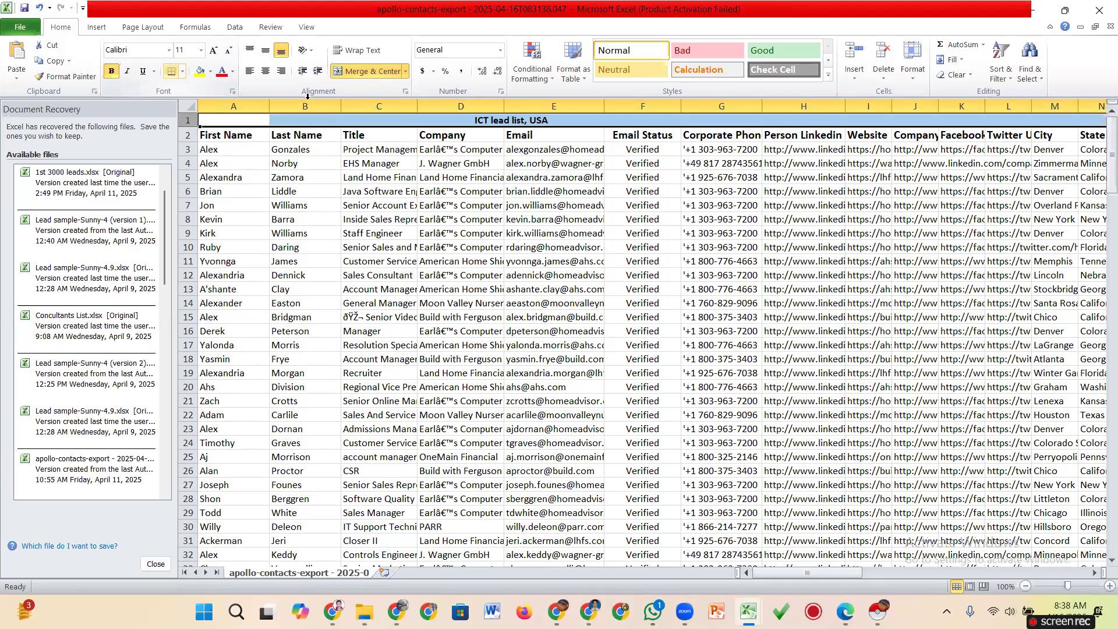
pyautogui.doubleClick(214, 51)
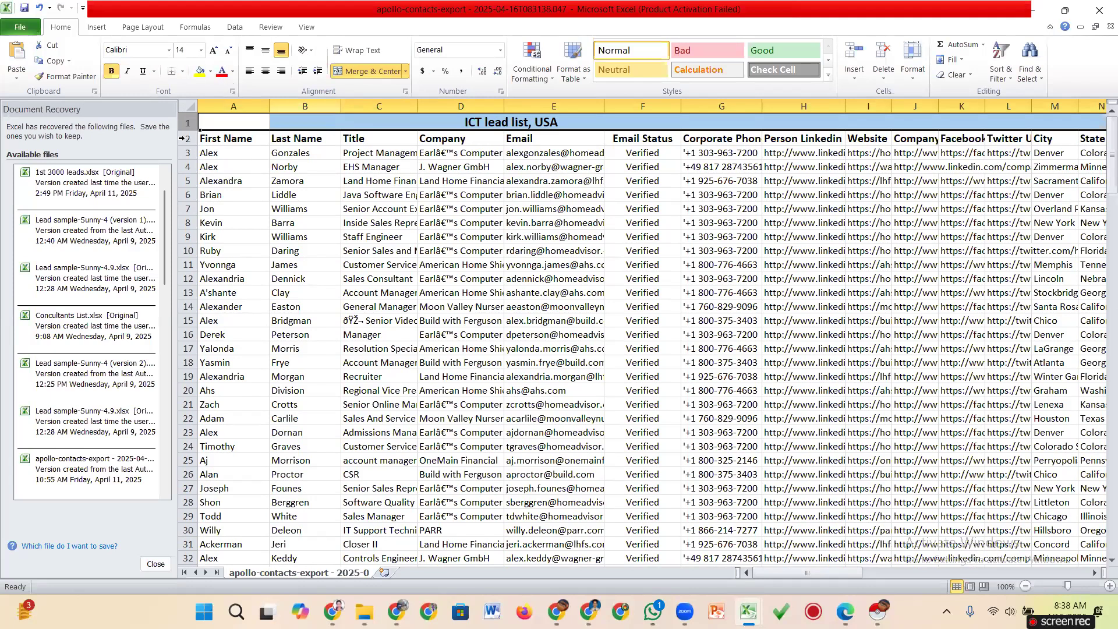
pyautogui.click(210, 71)
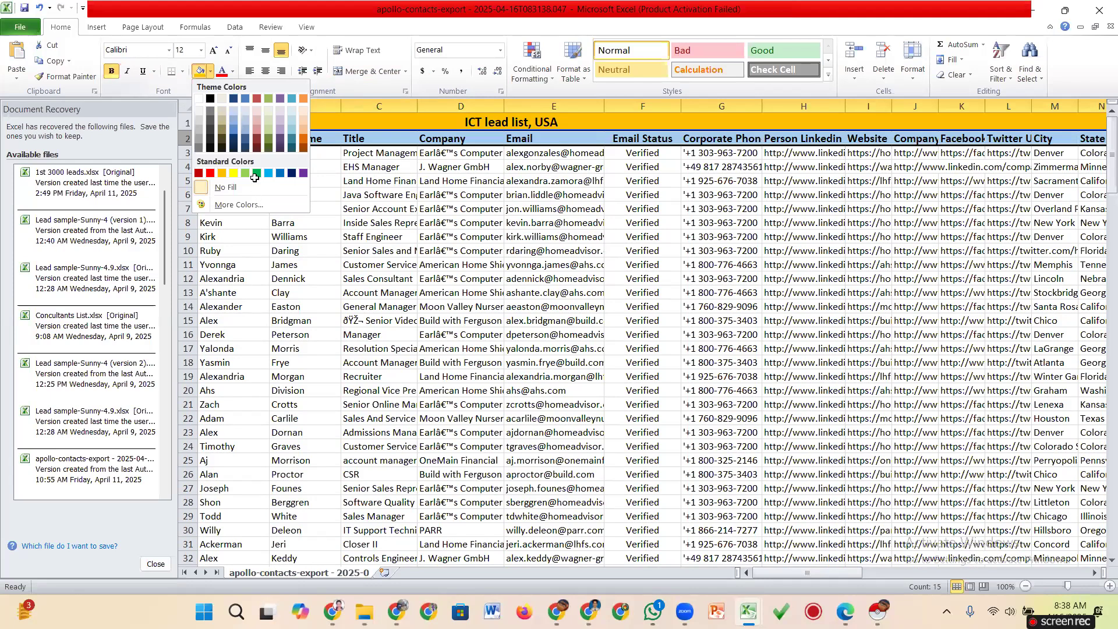
pyautogui.click(460, 208)
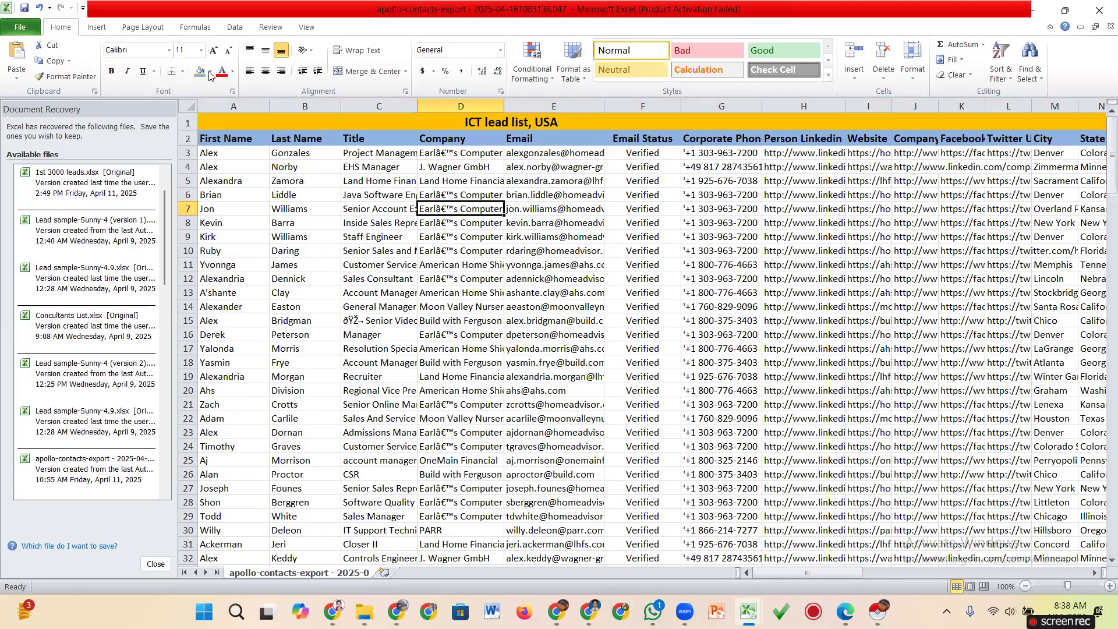
# Fill the First Name column with light orange and the Last Name column with light grey
pyautogui.click(234, 106)
pyautogui.click(210, 71)
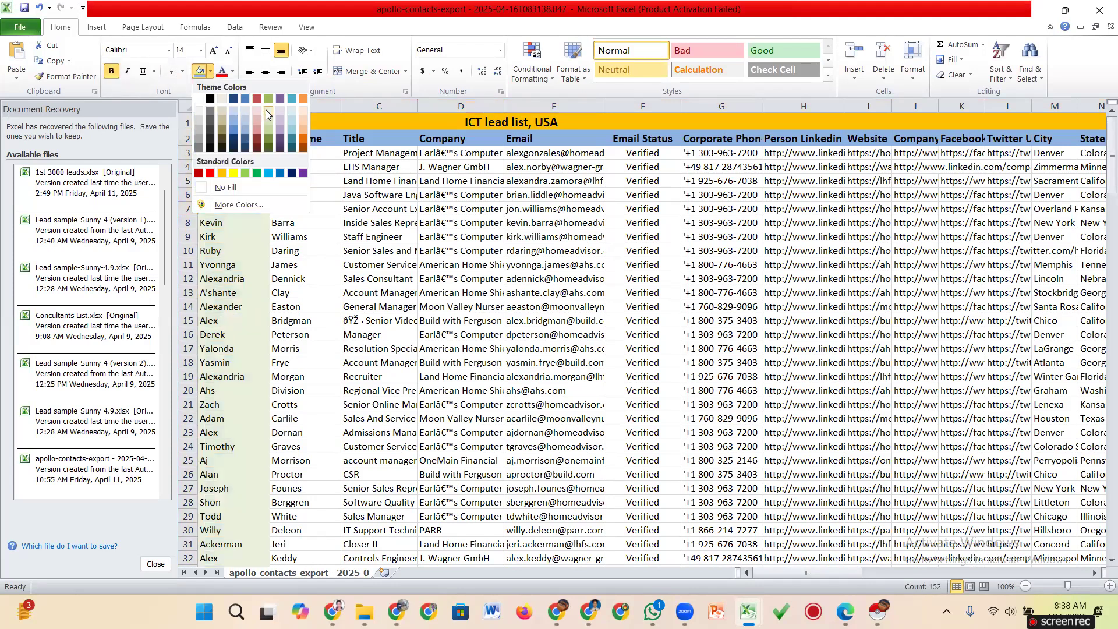
pyautogui.click(303, 112)
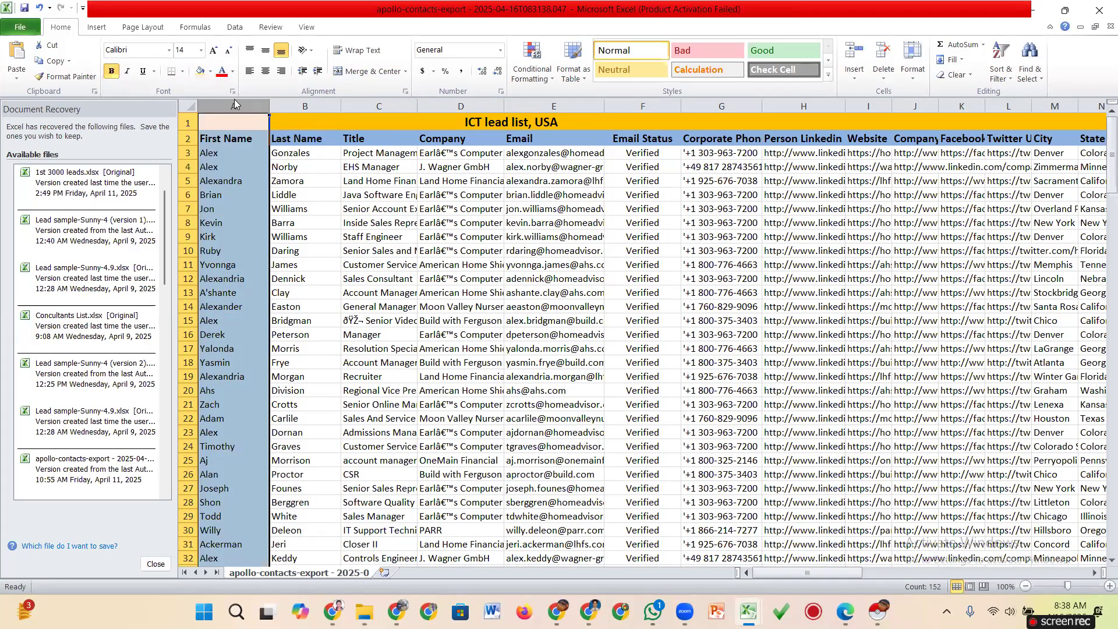
pyautogui.click(455, 198)
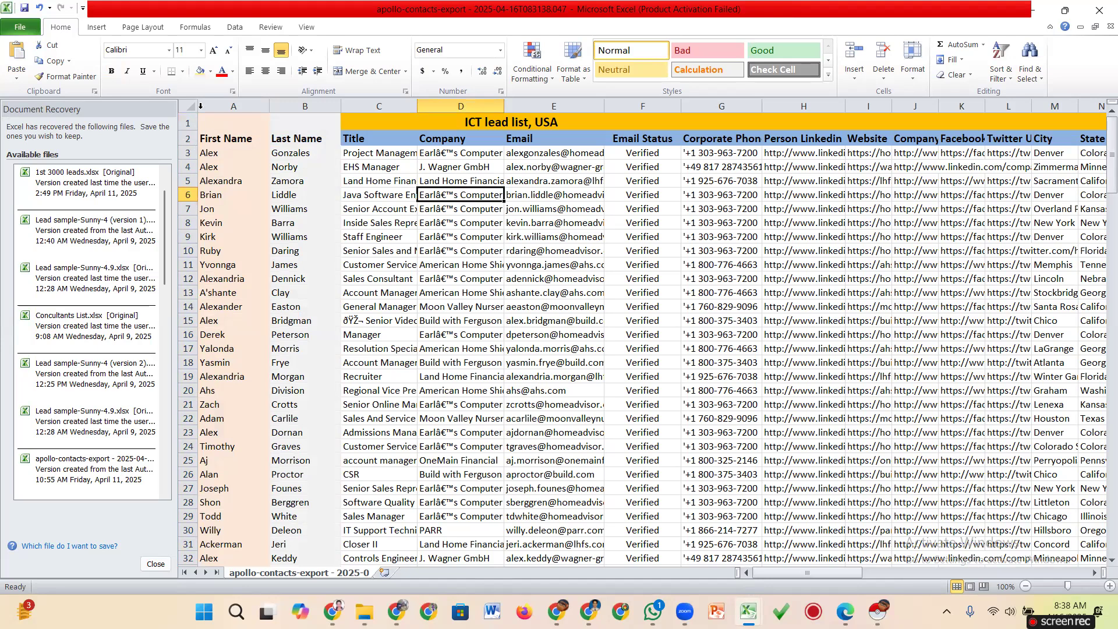
# Reapply the light blue fill across header row 2 and the orange fill across title row 1
pyautogui.click(188, 139)
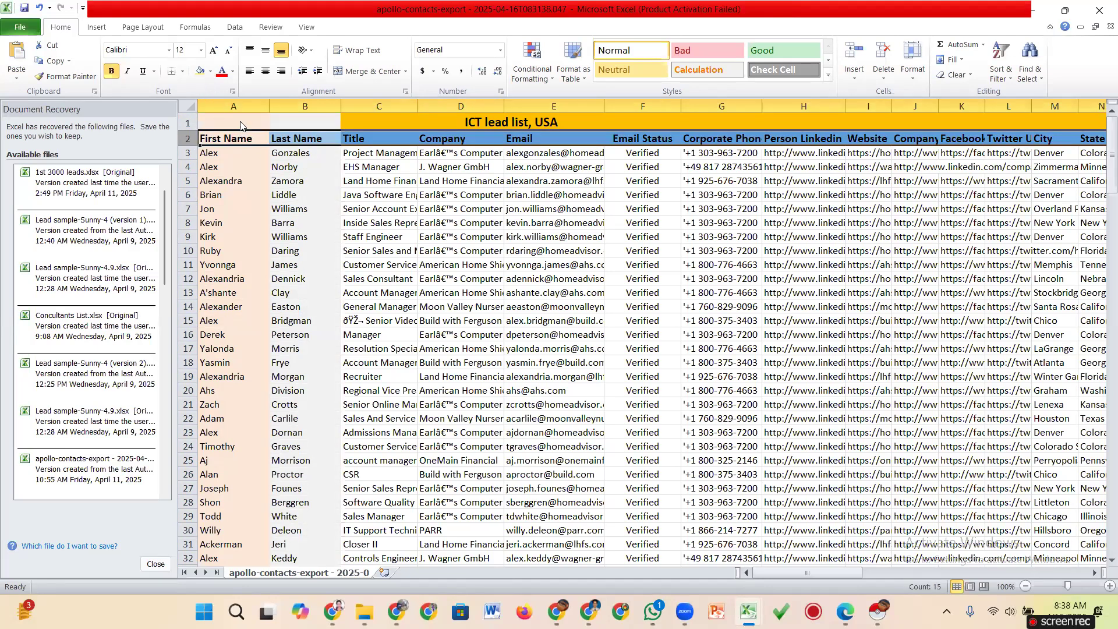
pyautogui.click(373, 121)
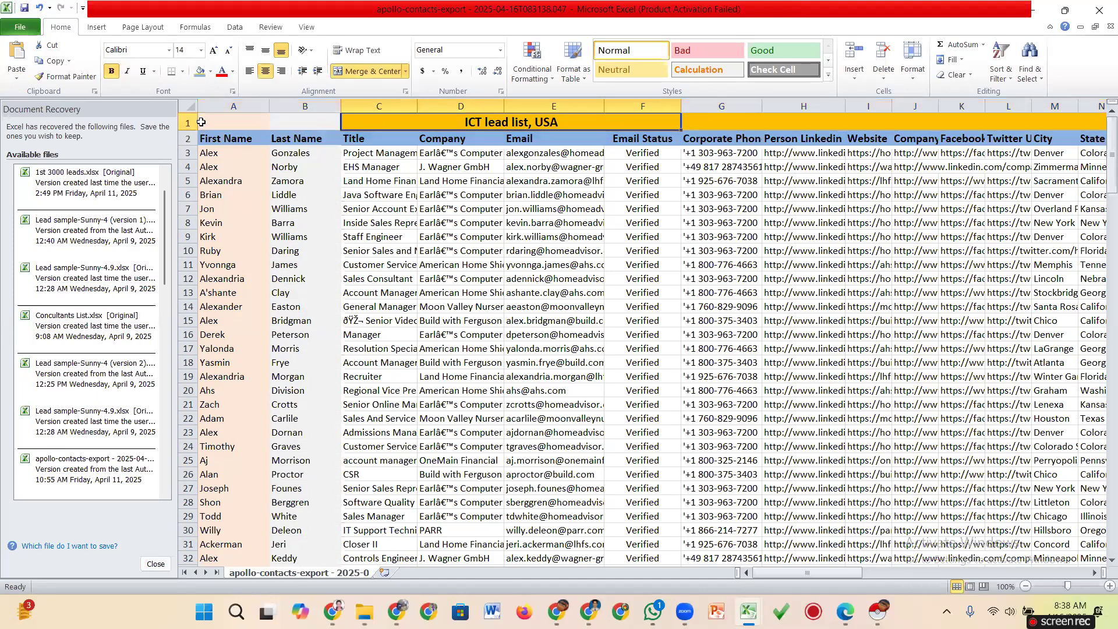
pyautogui.click(210, 71)
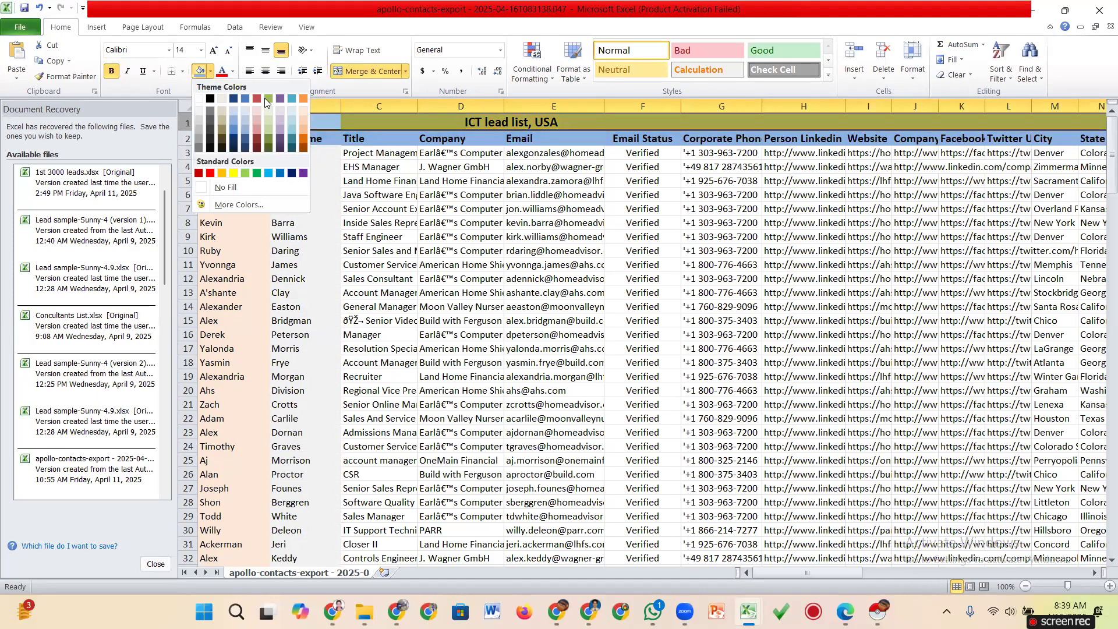
pyautogui.click(486, 258)
# Review the formatted lead rows and copy the entire sheet
pyautogui.scroll(-4, 486, 305)
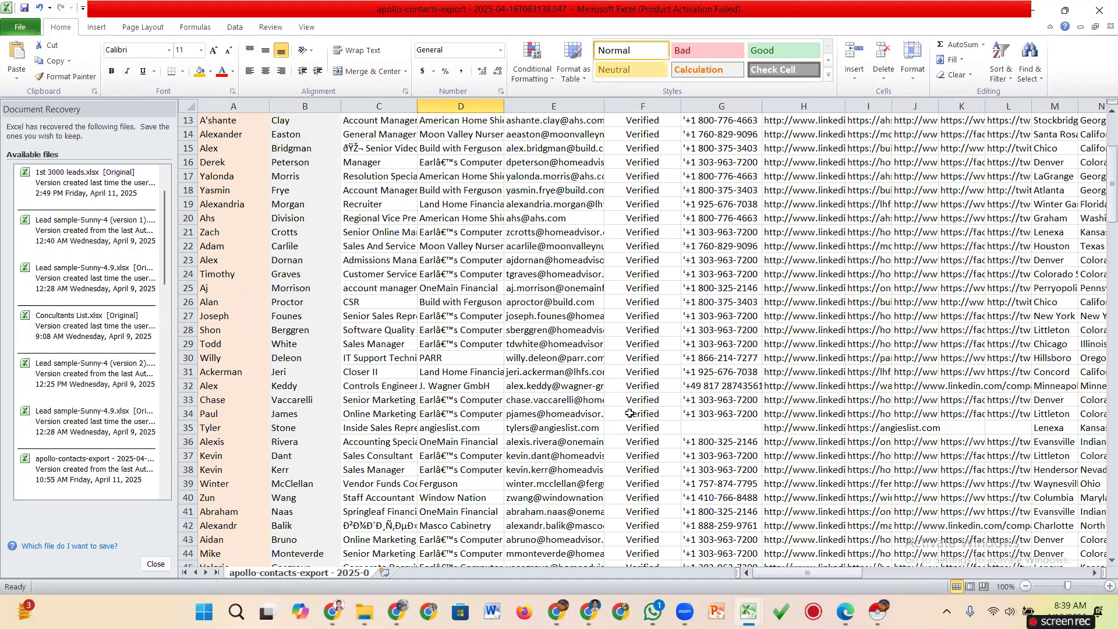
pyautogui.scroll(-6, 631, 413)
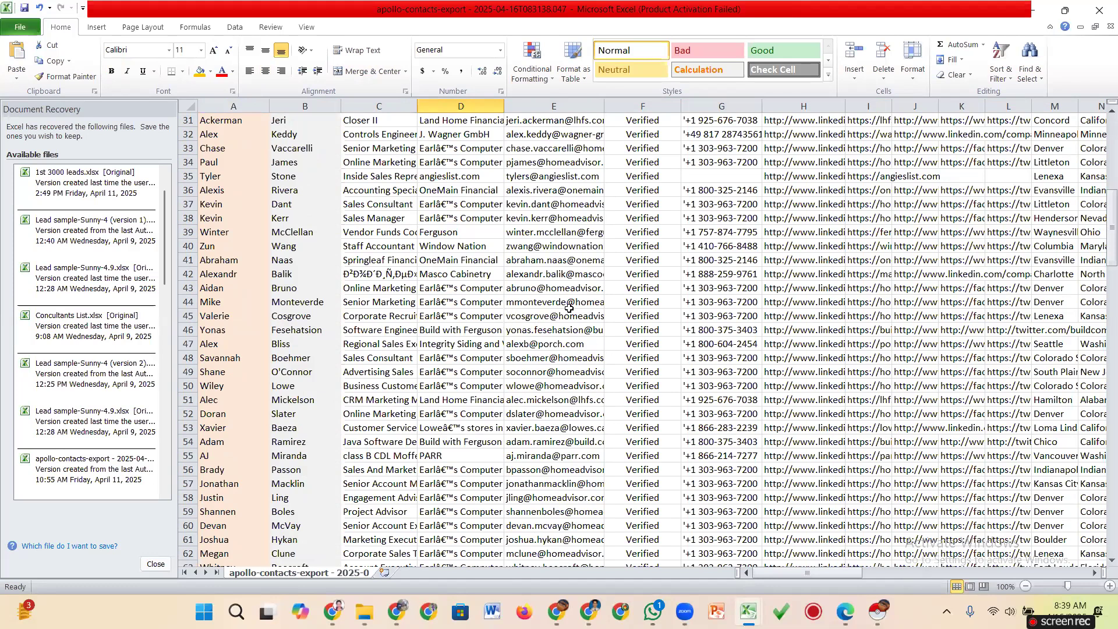
pyautogui.scroll(7, 569, 307)
pyautogui.hotkey('ctrl', 'a')
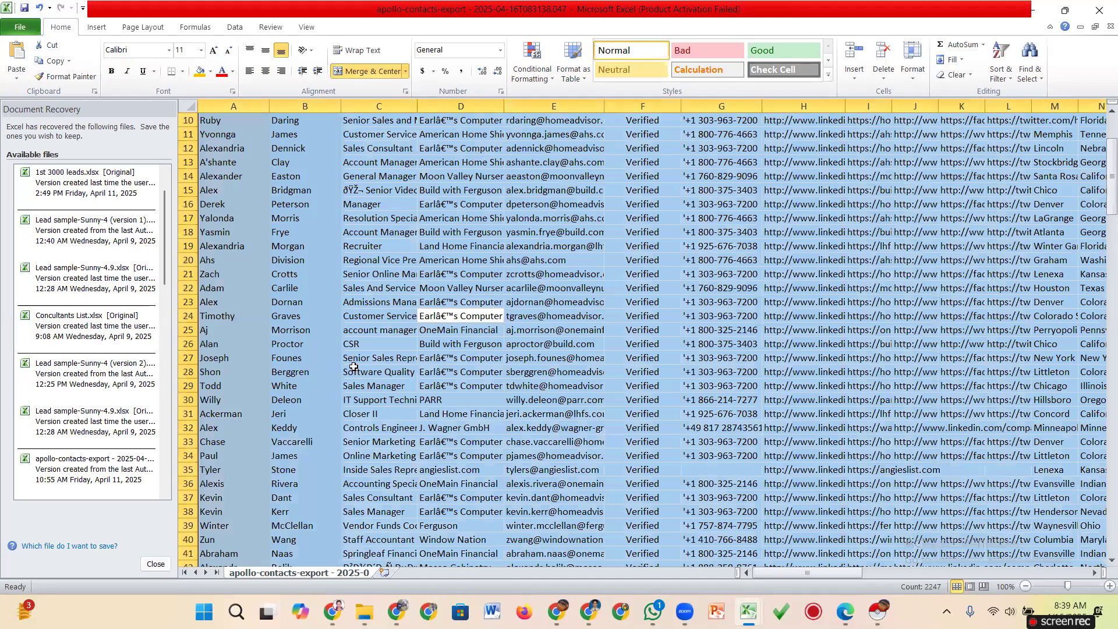
pyautogui.hotkey('ctrl', 'c')
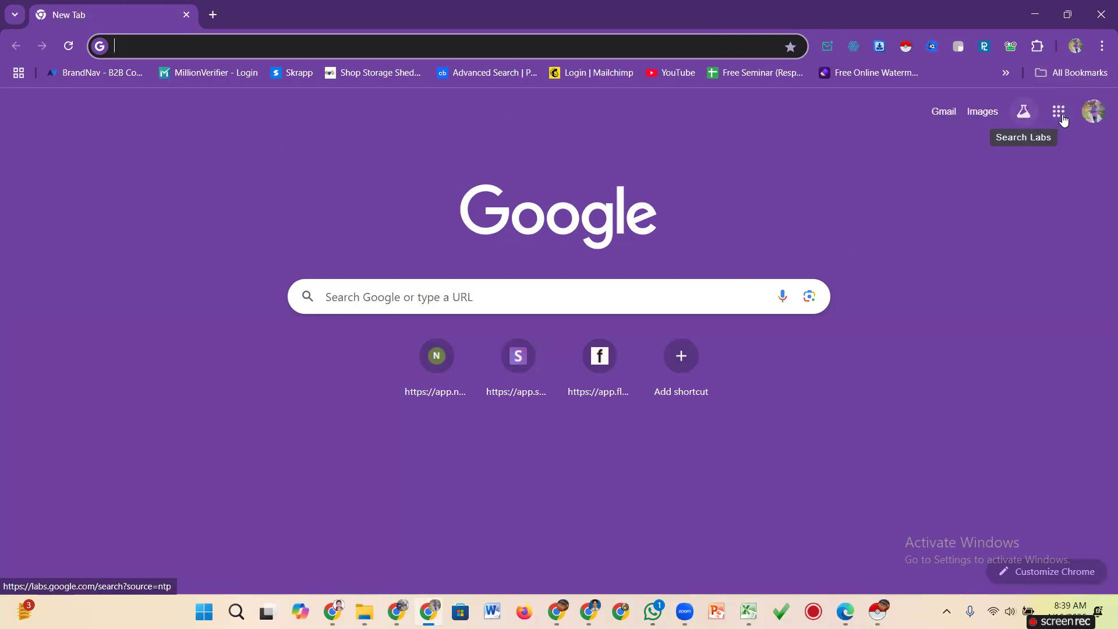
# Switch to Chrome, open Google Sheets from the Google apps, and create a blank spreadsheet
pyautogui.click(1062, 116)
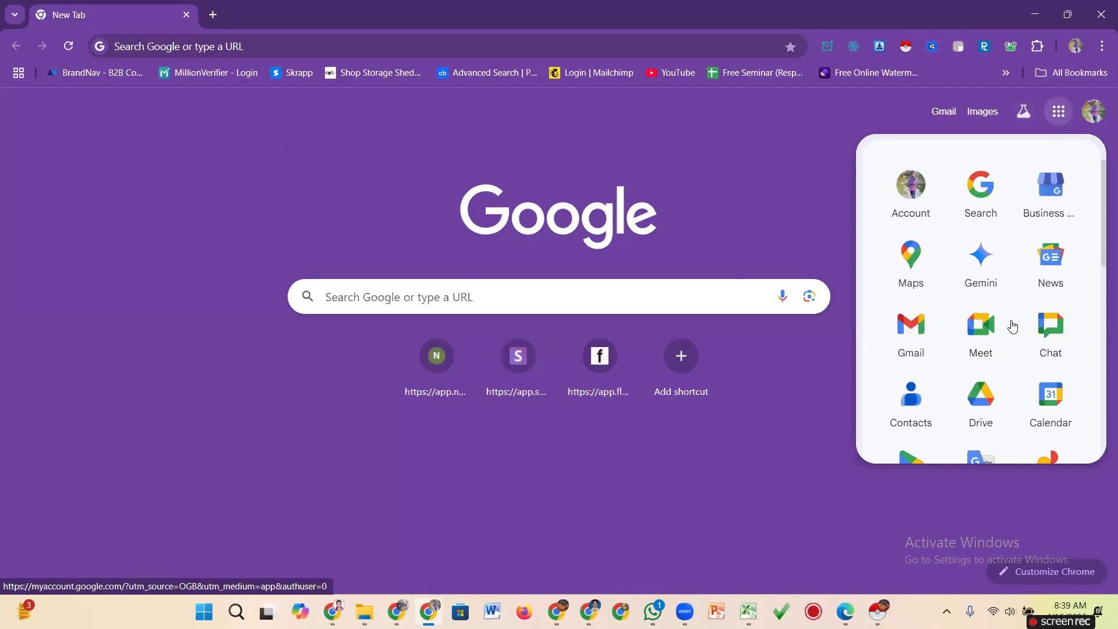
pyautogui.scroll(-2, 1004, 326)
pyautogui.scroll(-4, 993, 330)
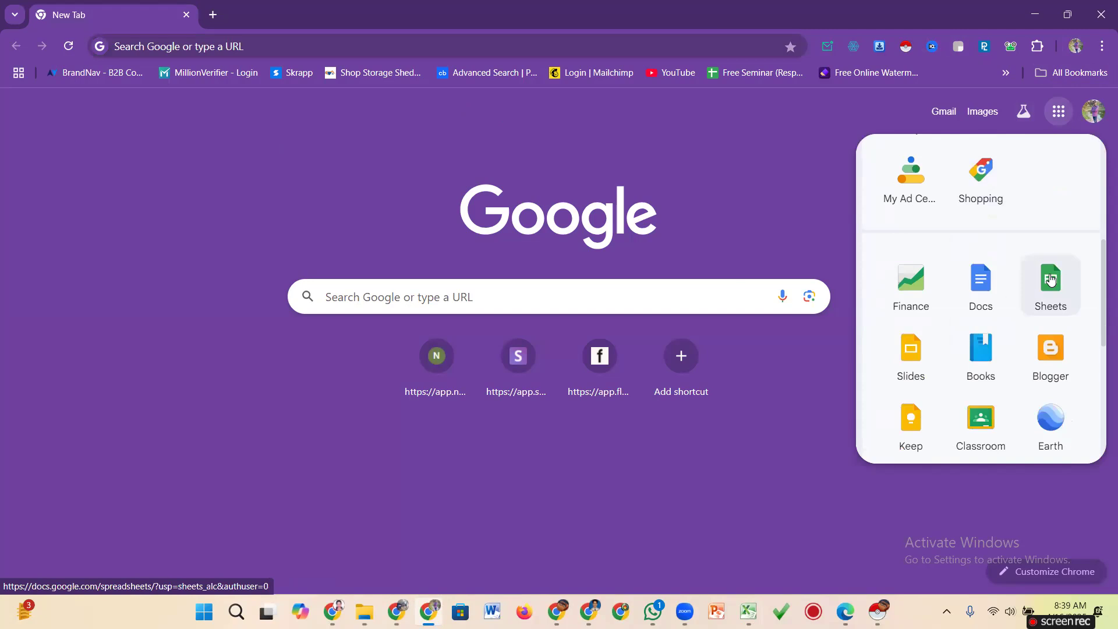
pyautogui.click(1054, 288)
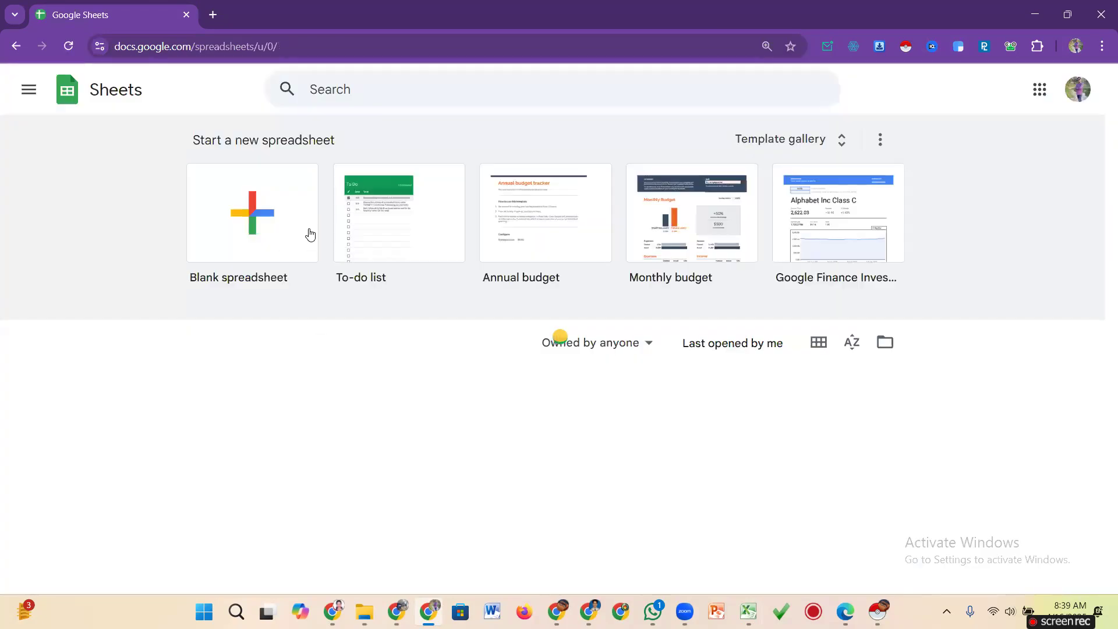
pyautogui.click(303, 234)
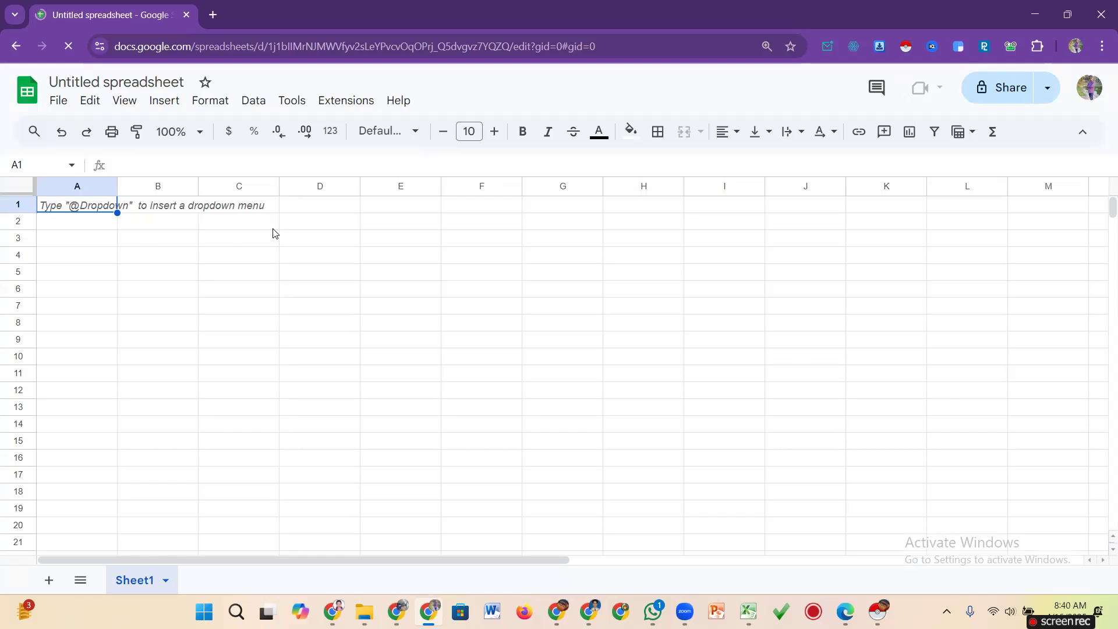
# Paste the copied lead list into the blank spreadsheet starting at cell A1
pyautogui.hotkey('ctrl', 'v')
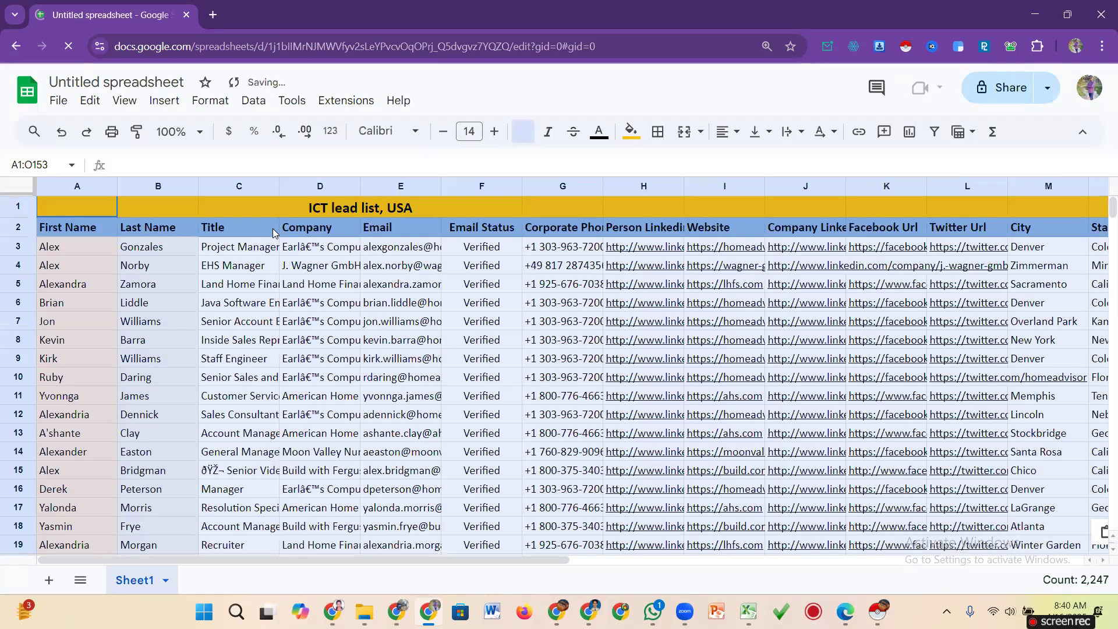
pyautogui.click(621, 394)
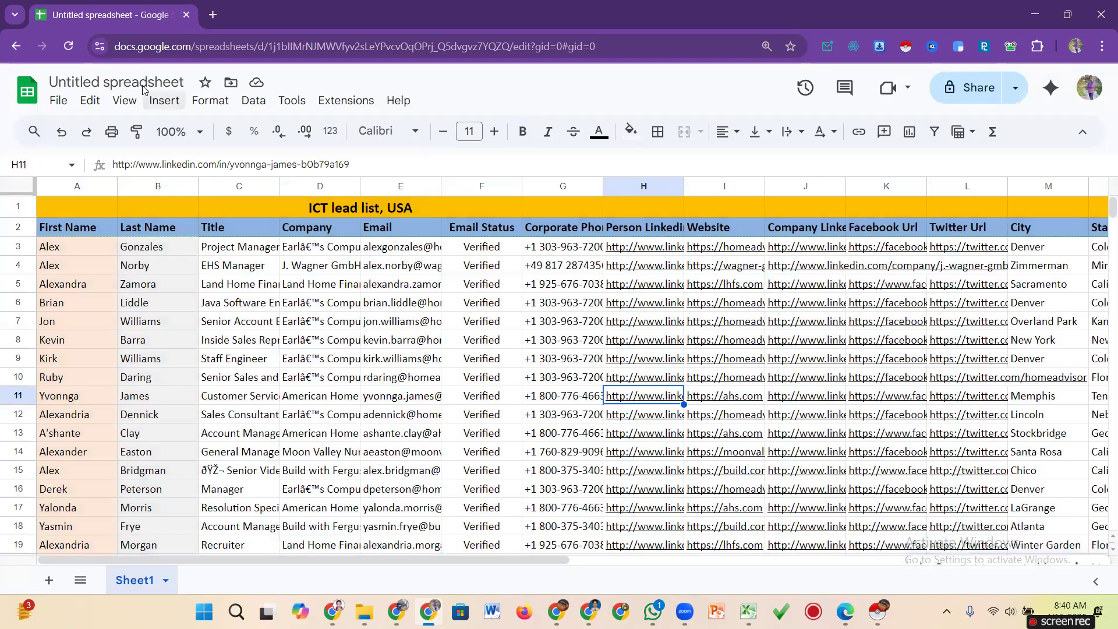
# Copy the title text from row 1 and rename the untitled spreadsheet as "ICT lead list, USA"
pyautogui.doubleClick(340, 211)
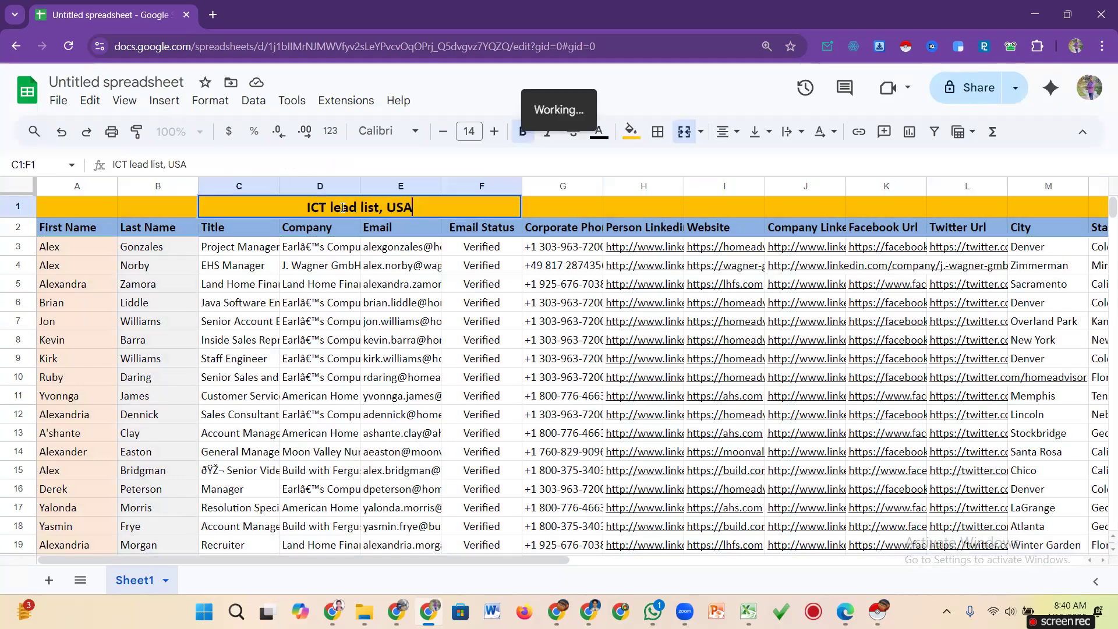
pyautogui.moveTo(322, 206); pyautogui.dragTo(303, 207)
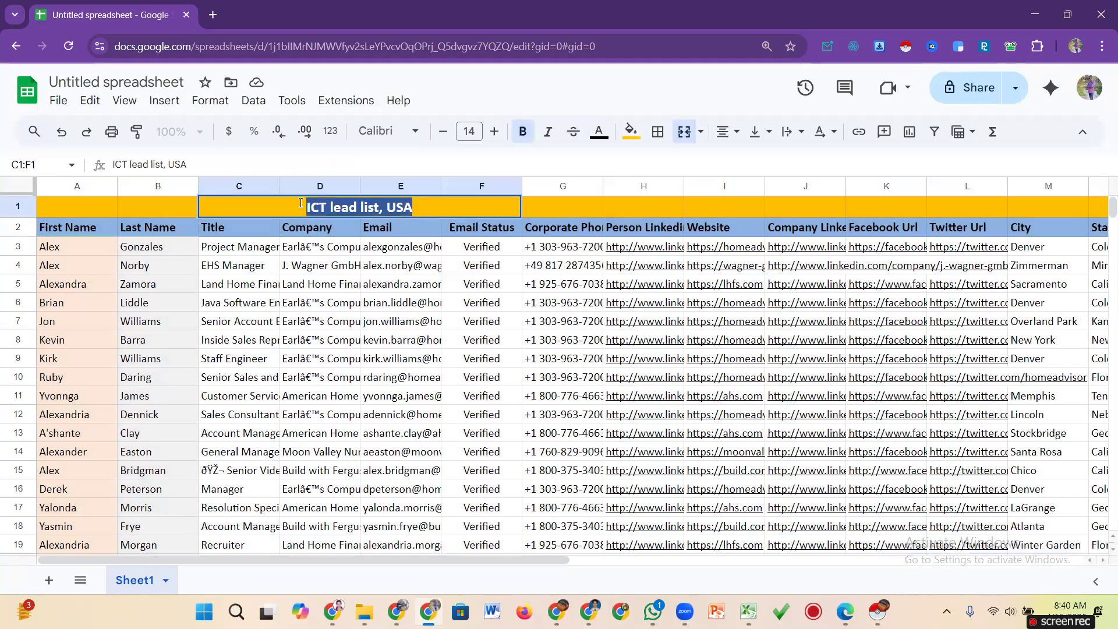
pyautogui.hotkey('ctrl', 'c')
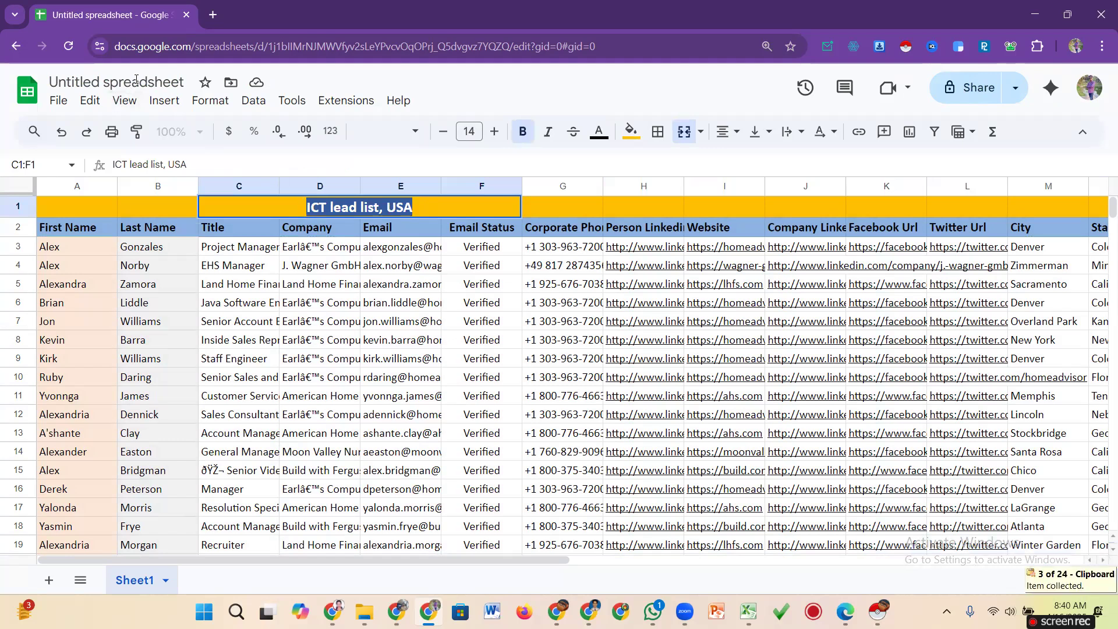
pyautogui.click(137, 80)
pyautogui.hotkey('ctrl', 'v')
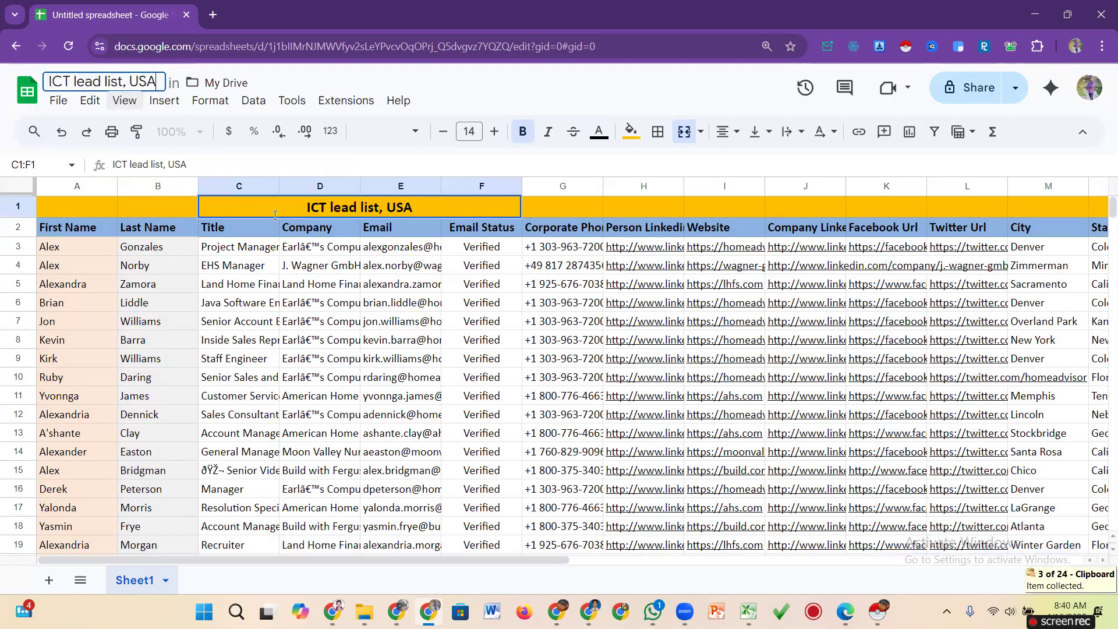
pyautogui.click(423, 303)
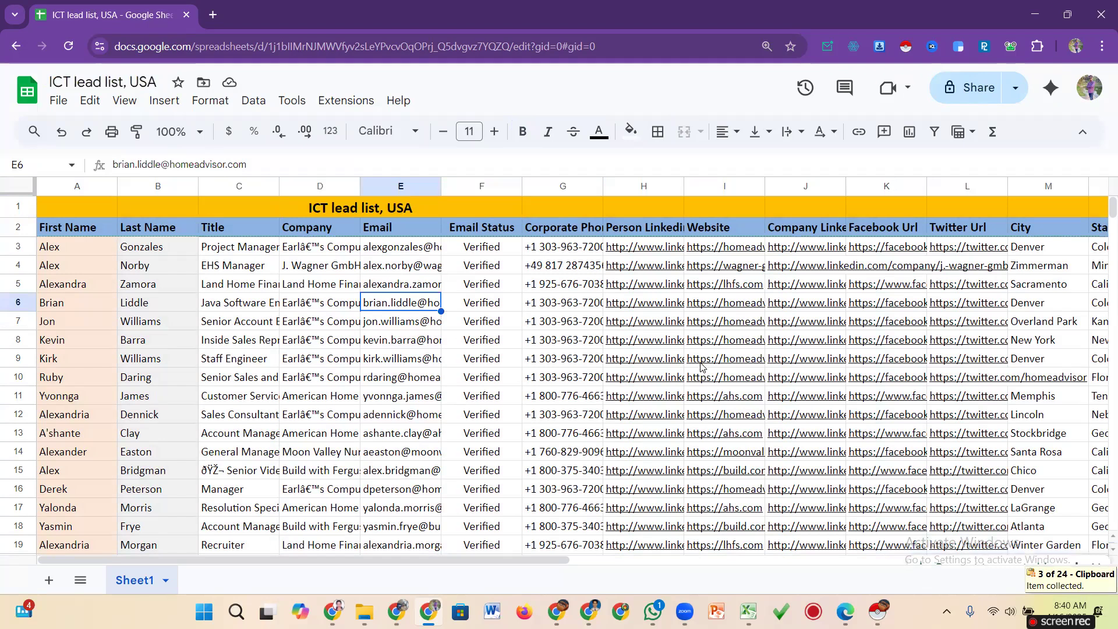
# Look through the pasted lead rows and check their content and formatting against the header row
pyautogui.scroll(-15, 693, 367)
pyautogui.scroll(-6, 647, 391)
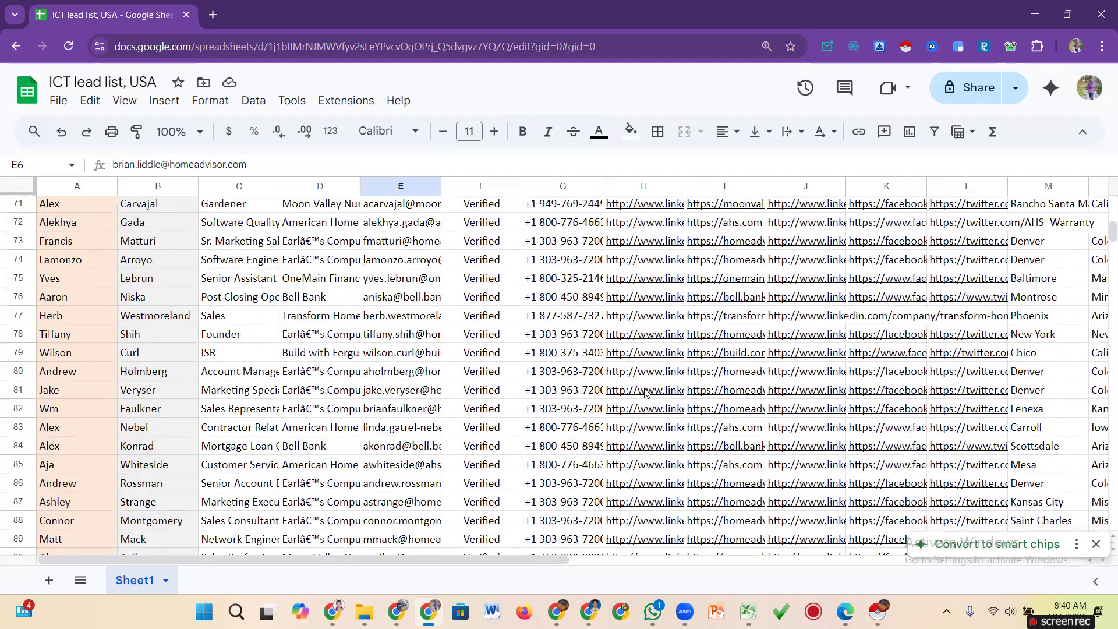
pyautogui.scroll(20, 410, 345)
pyautogui.scroll(-5, 450, 334)
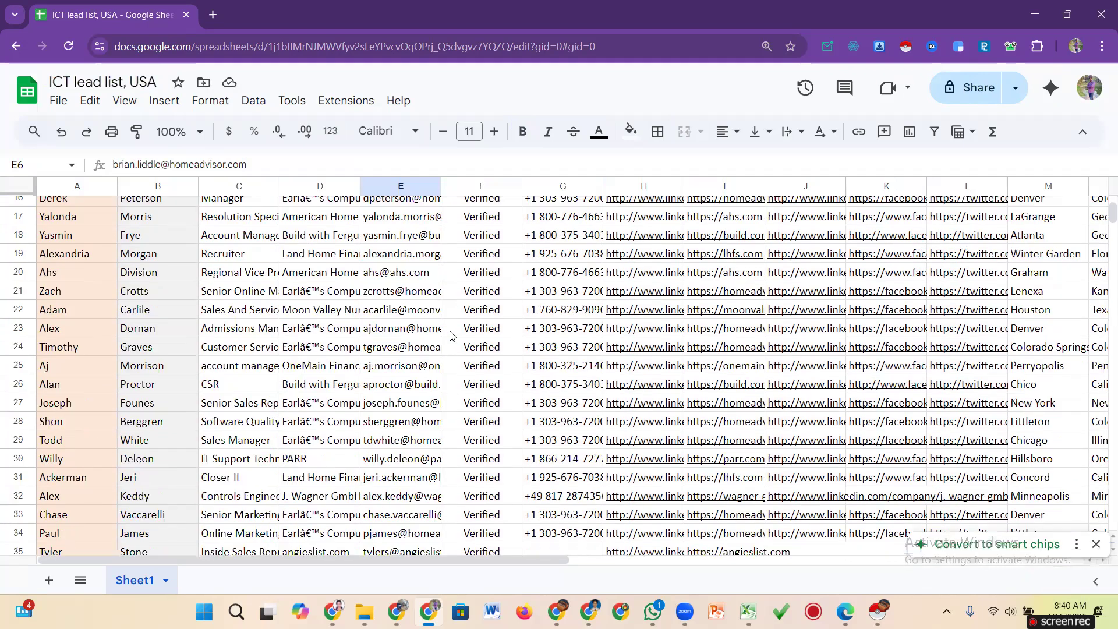
pyautogui.scroll(5, 450, 330)
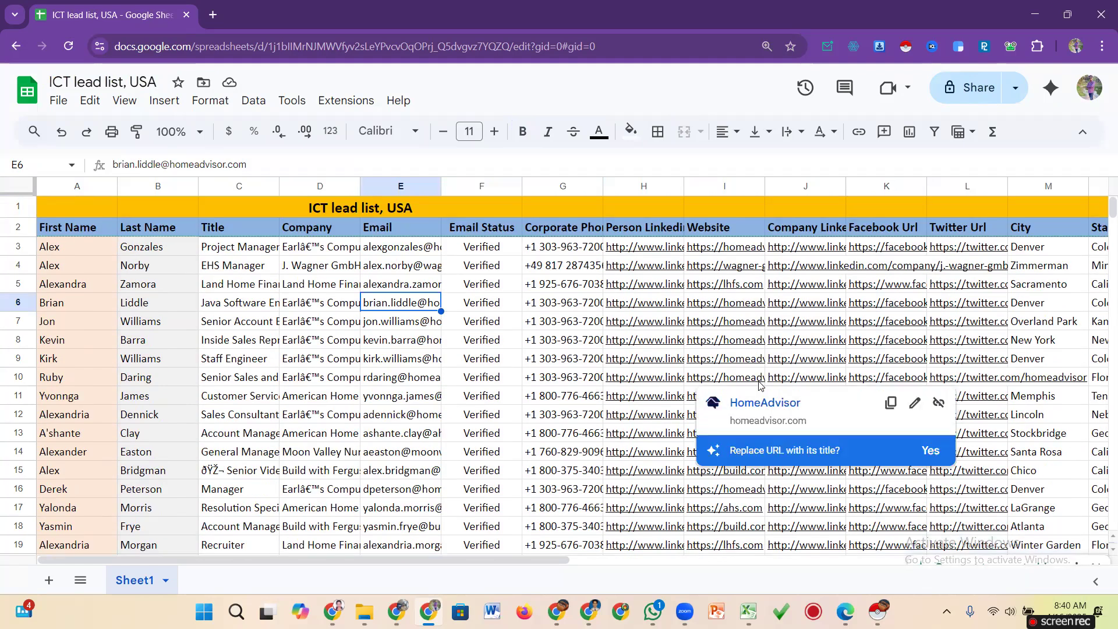
pyautogui.scroll(-4, 457, 404)
pyautogui.scroll(4, 458, 400)
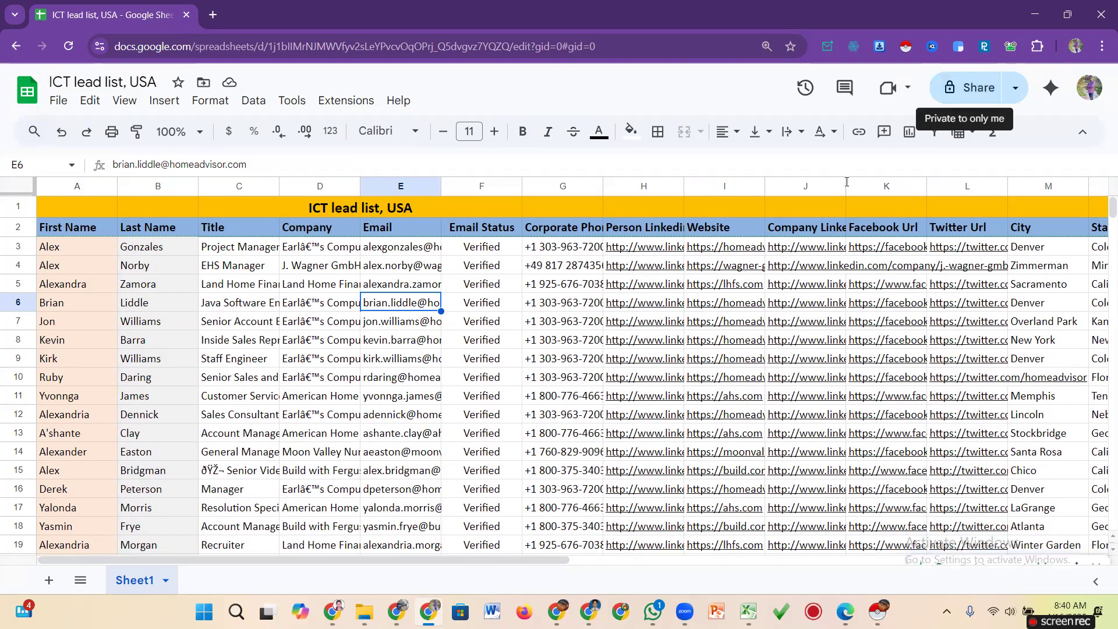
# Share the spreadsheet with anyone with the link as Editor and copy the sharing link
pyautogui.click(977, 88)
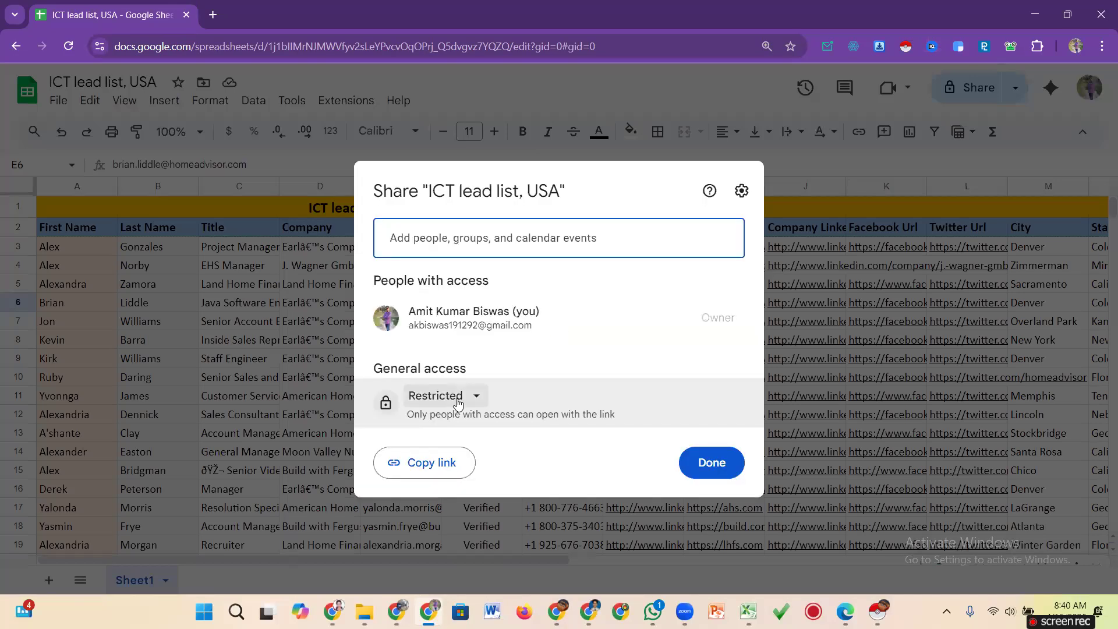
pyautogui.click(462, 401)
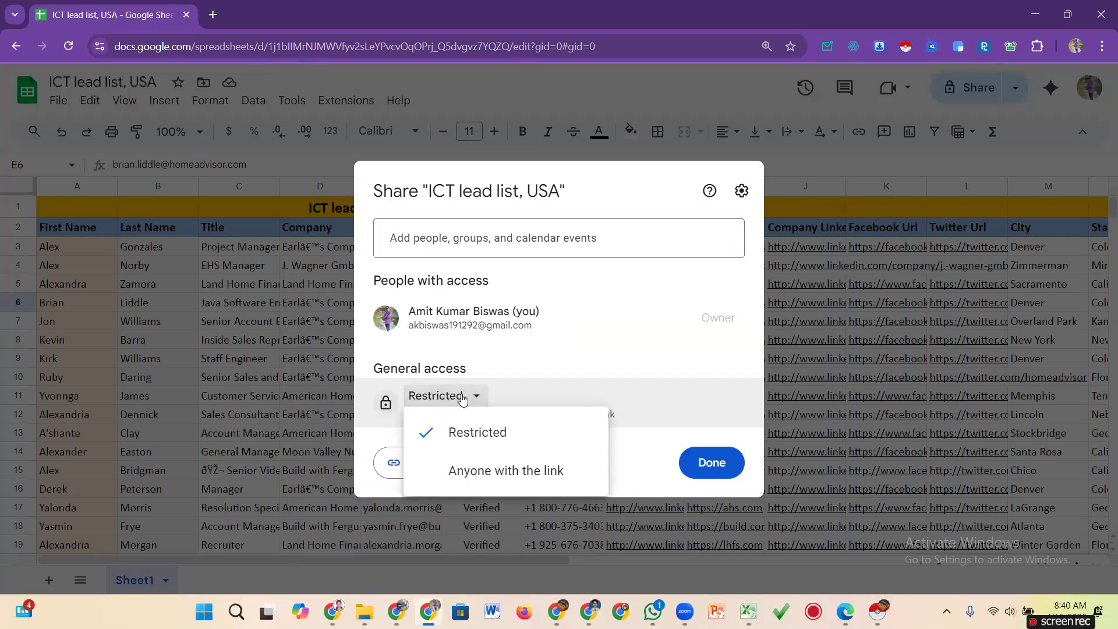
pyautogui.click(494, 472)
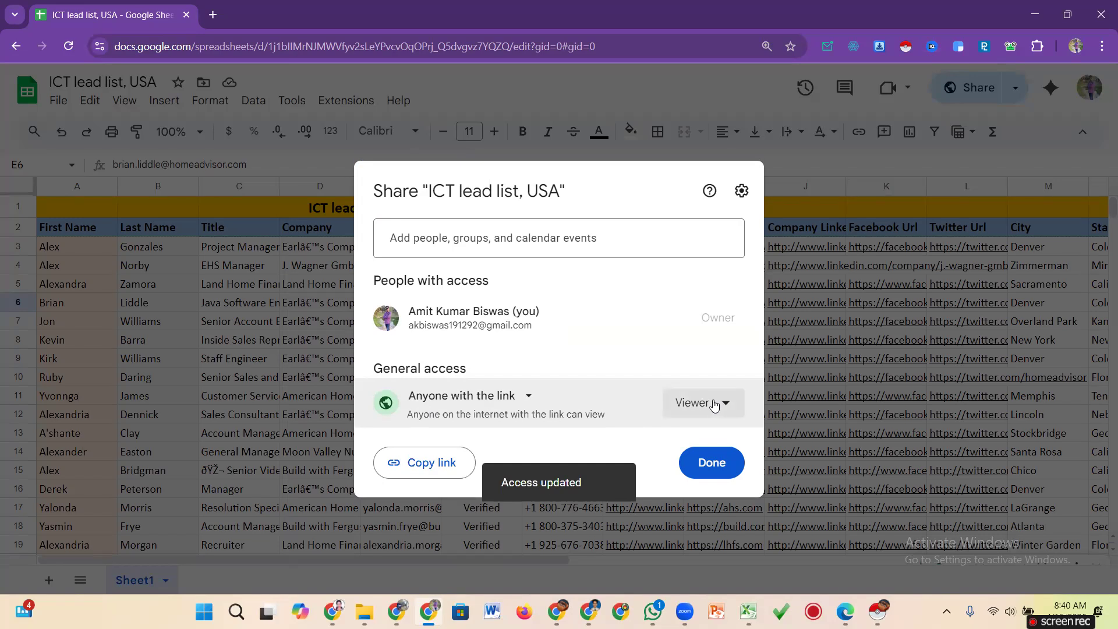
pyautogui.click(713, 403)
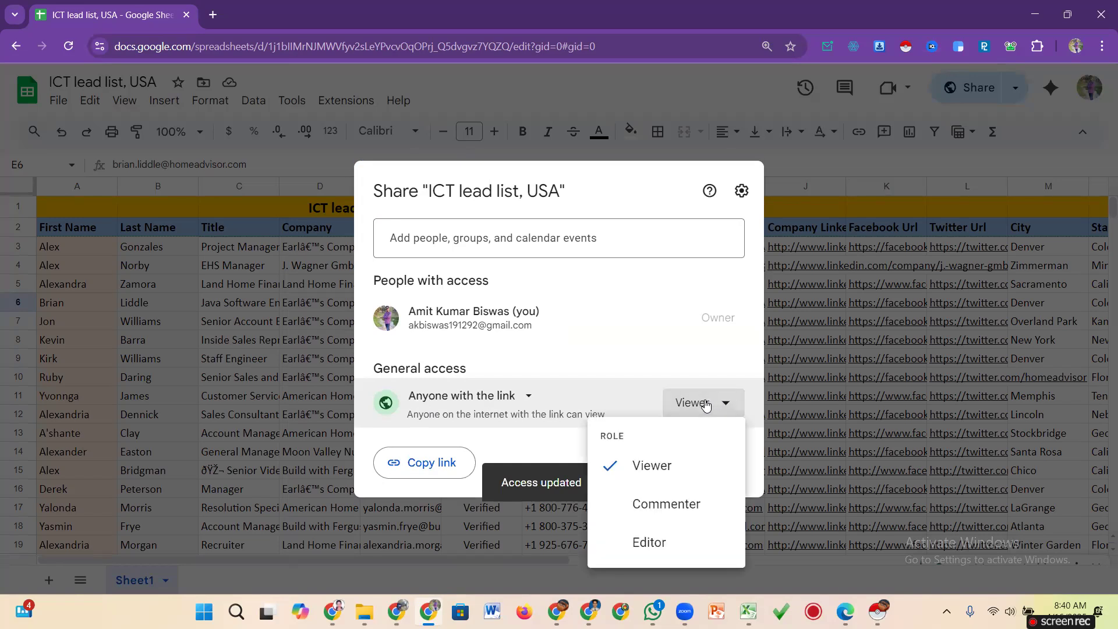
pyautogui.click(643, 545)
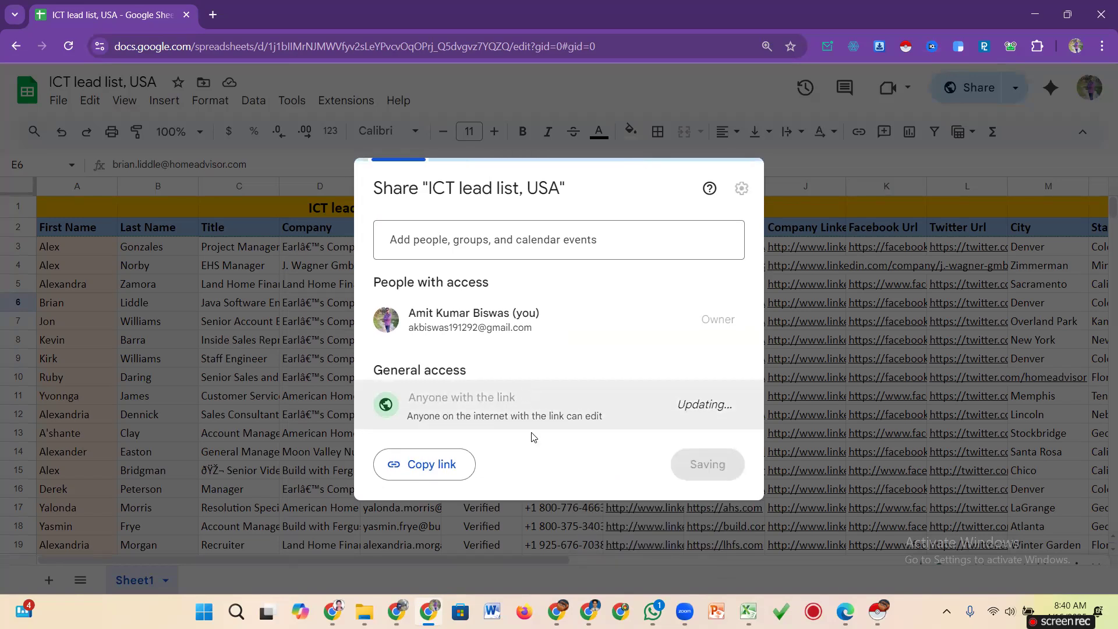
pyautogui.click(429, 464)
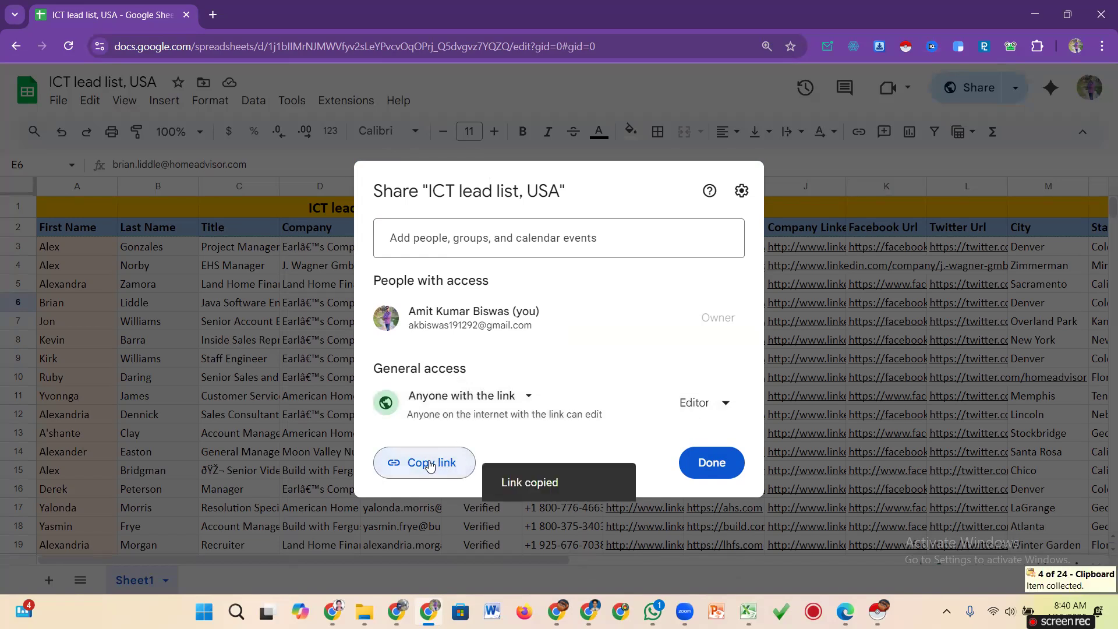
# Switch to Word, dismiss the activation notice, and paste the copied sharing link into the blank document
pyautogui.click(492, 610)
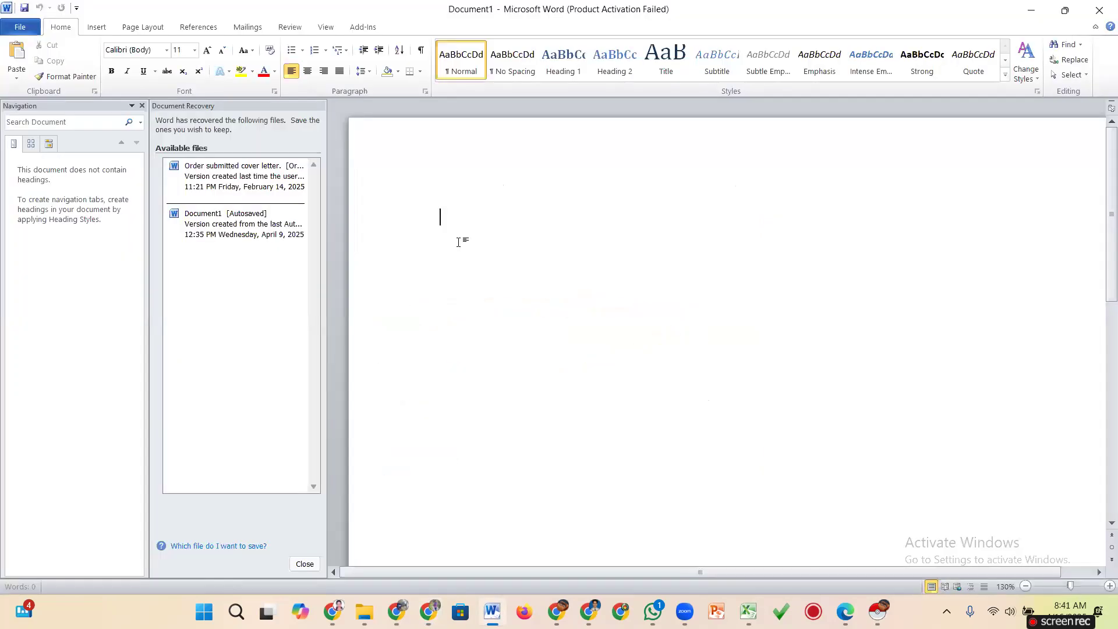
pyautogui.click(728, 150)
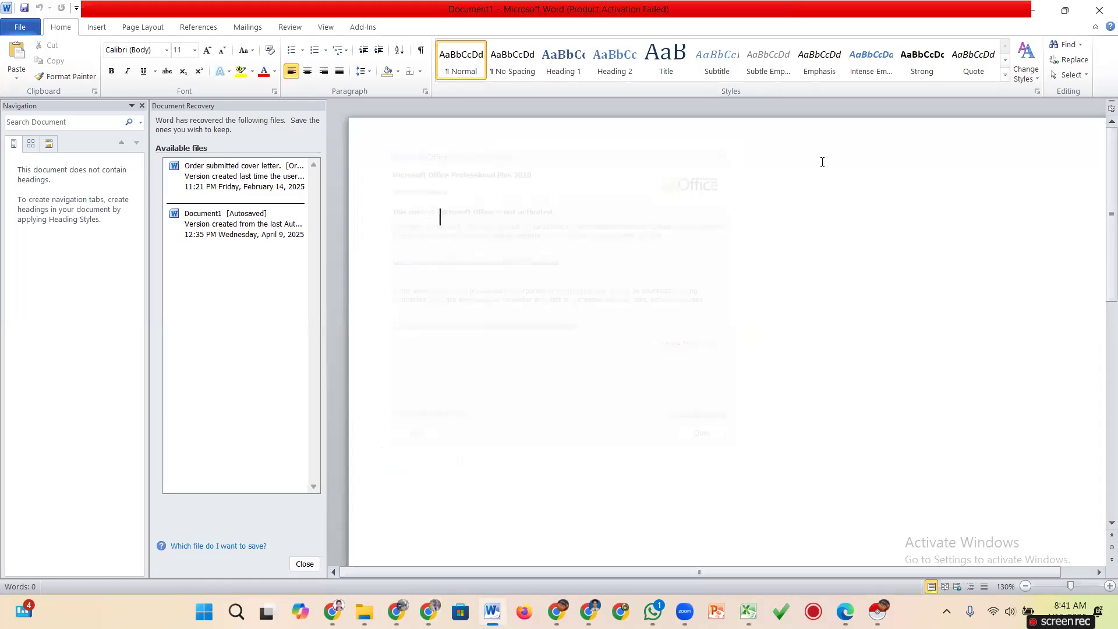
pyautogui.hotkey('ctrl', 'v')
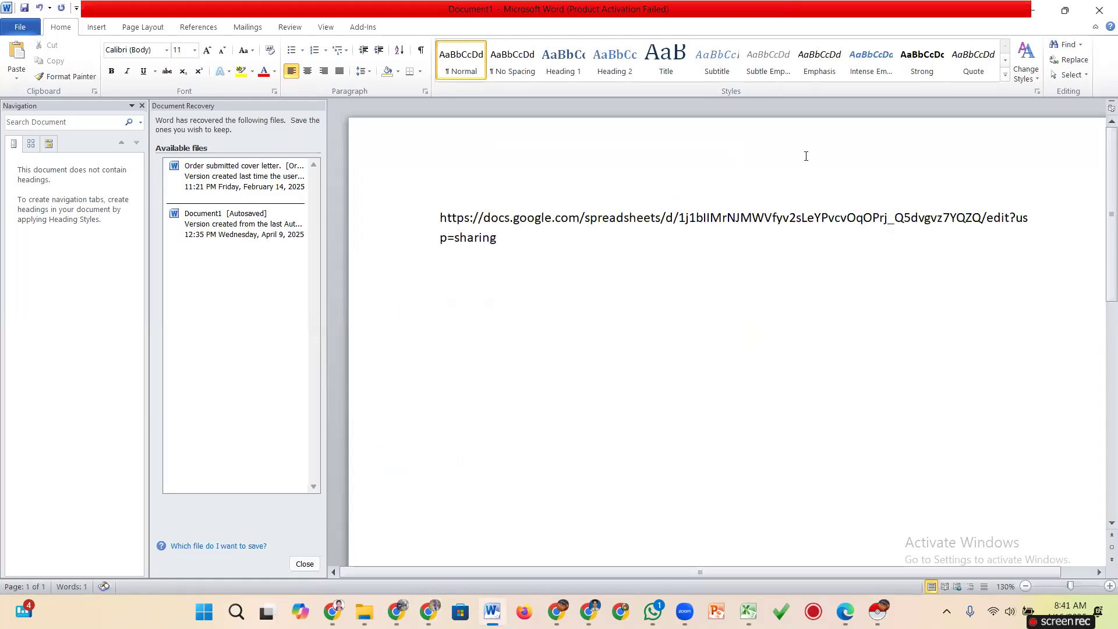
pyautogui.hotkey('ctrl', 'a')
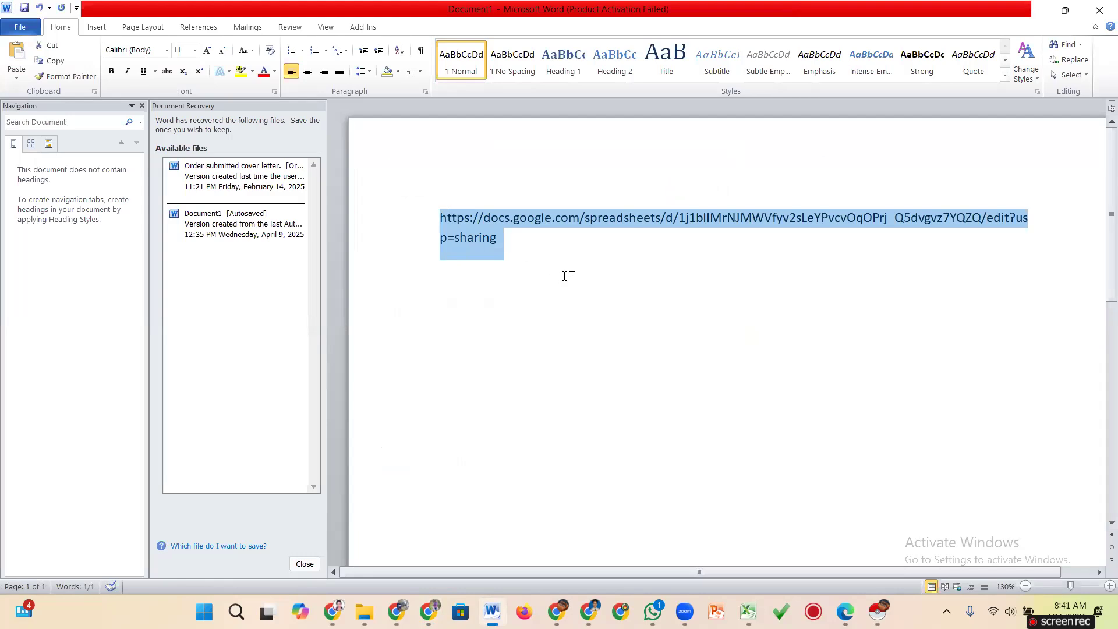
pyautogui.click(564, 275)
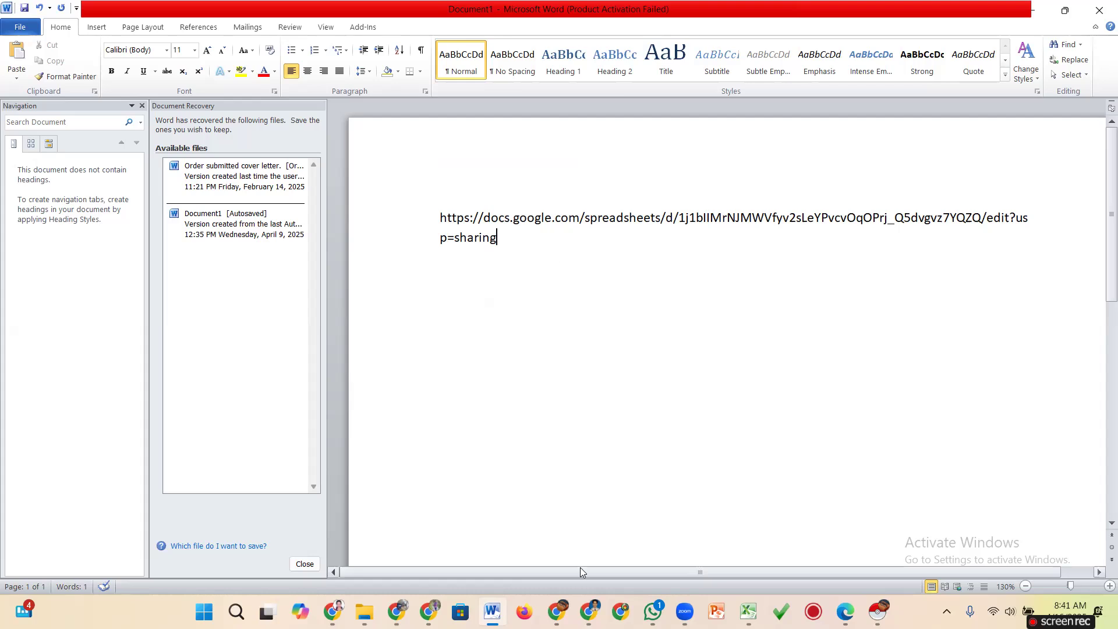
# Switch back to Chrome and close the spreadsheet's sharing dialog
pyautogui.click(429, 611)
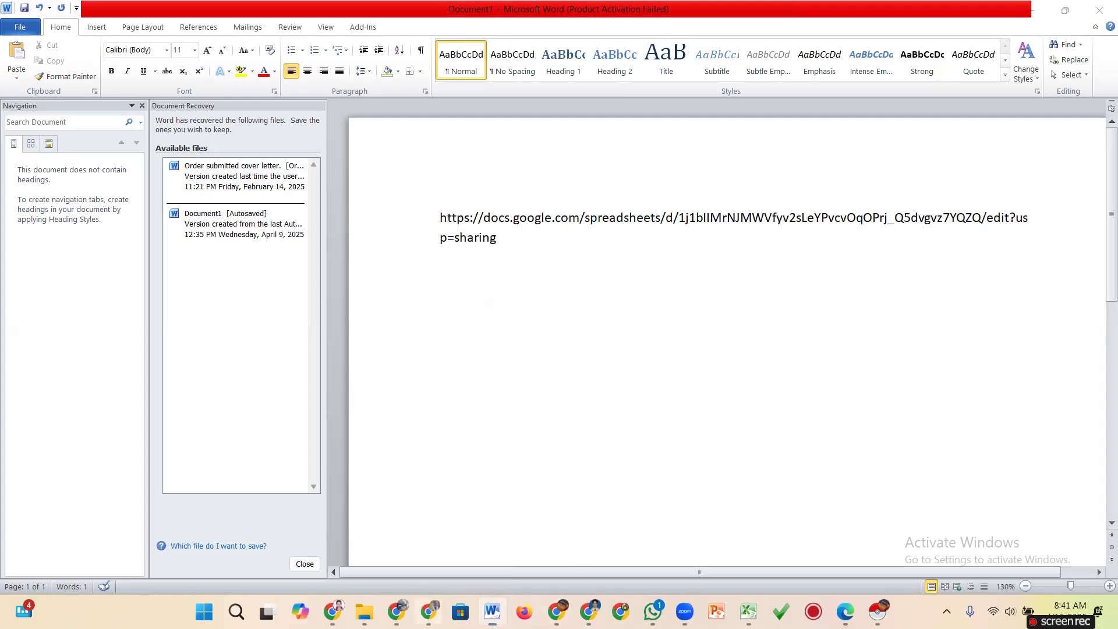
pyautogui.click(693, 461)
pyautogui.tripleClick(512, 238)
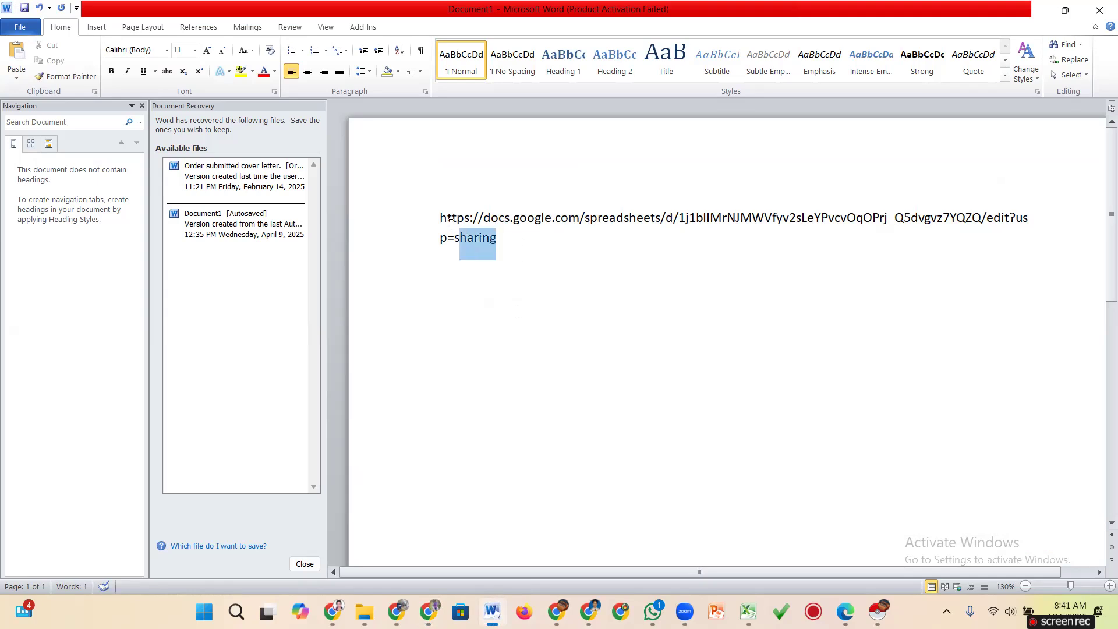
pyautogui.tripleClick(539, 260)
pyautogui.click(539, 260)
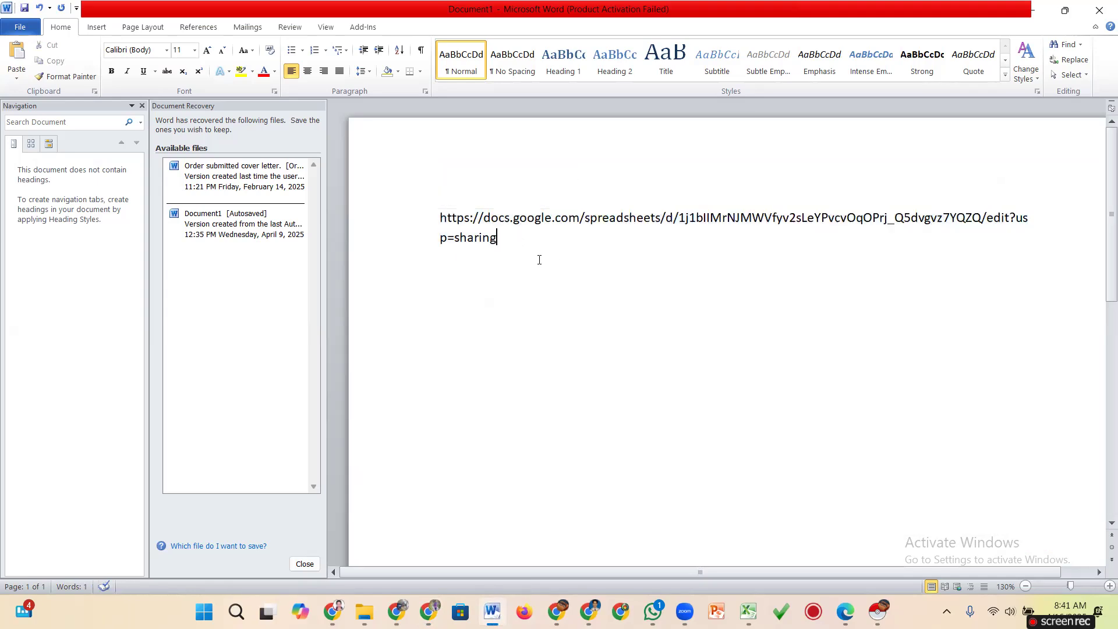